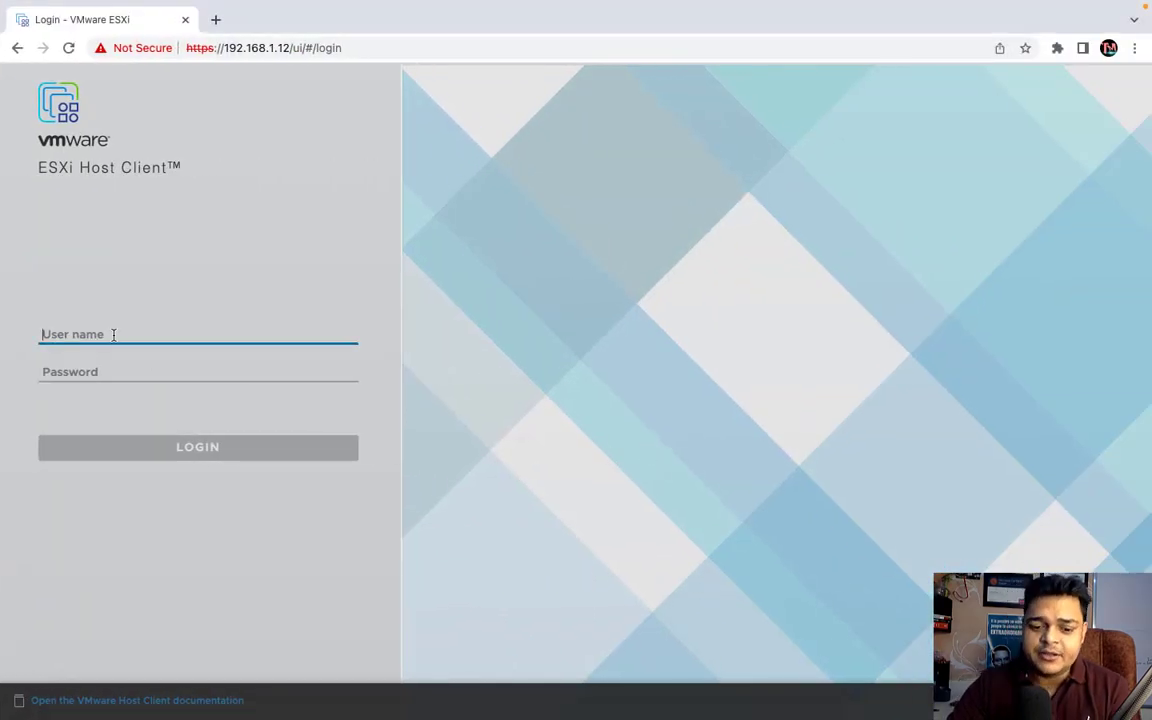
- Log in to the ESXi host as root with the account password
type("root")
key("Tab")
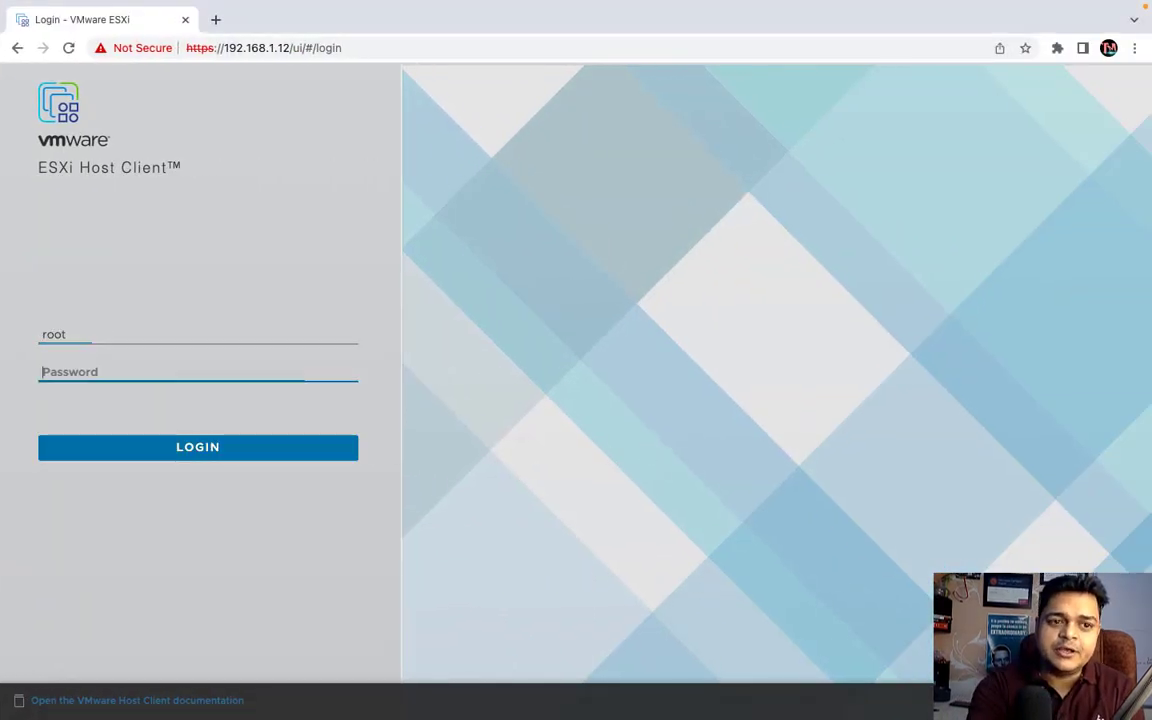
type("*******")
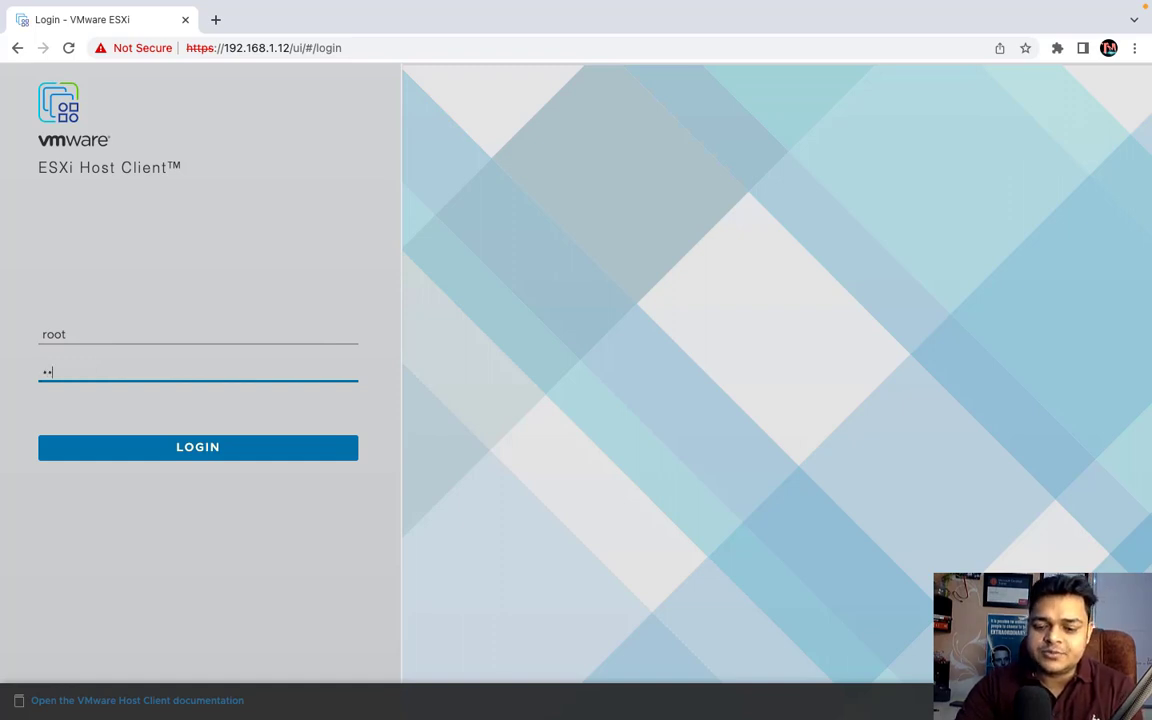
type("**")
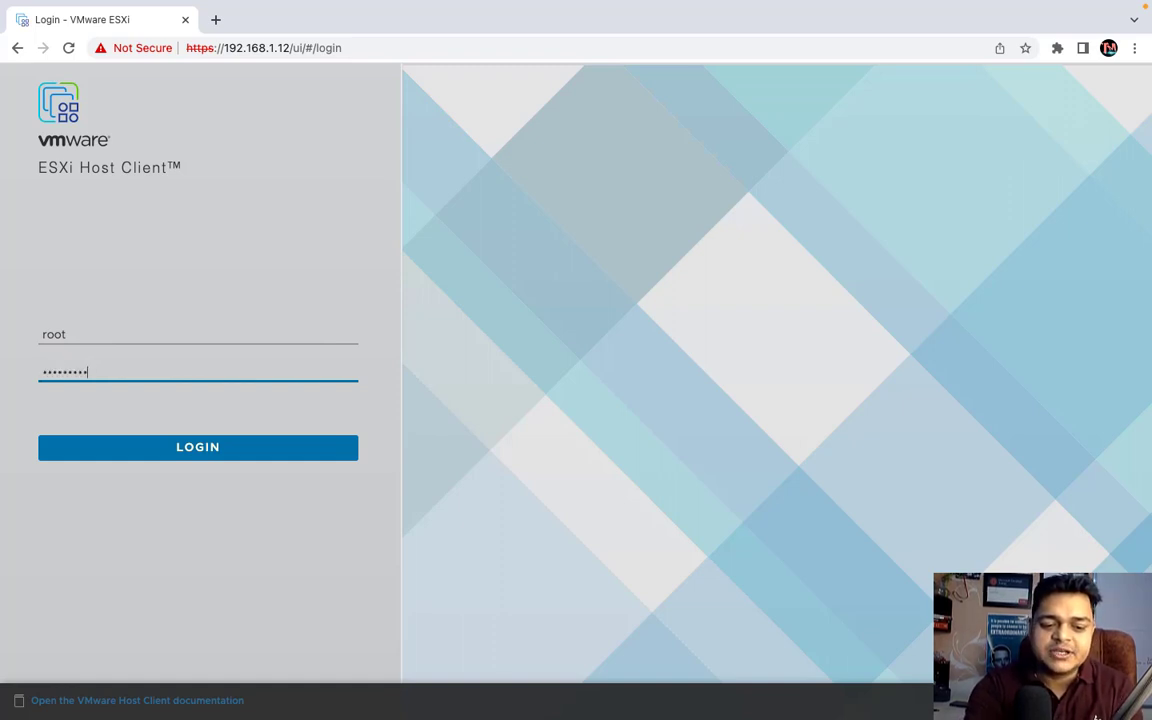
key("Return")
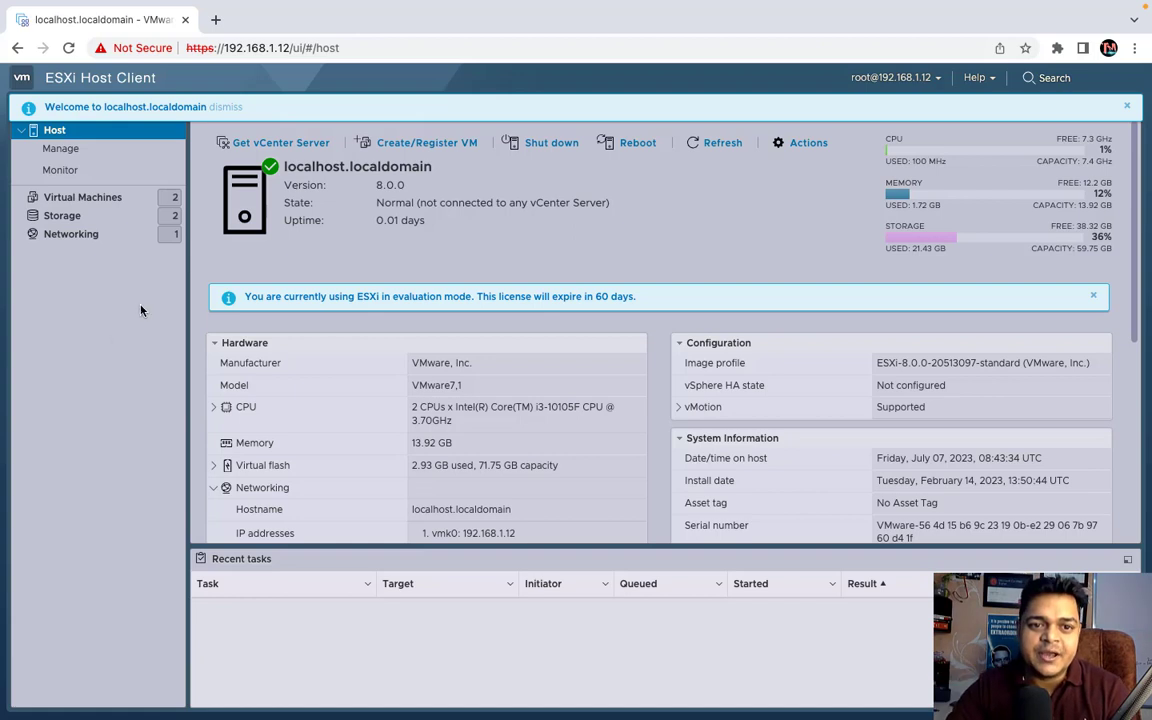
- Highlight the host's 8.0.0 version number, then show the Virtual Machines list
left_click_drag(405, 185, 373, 197)
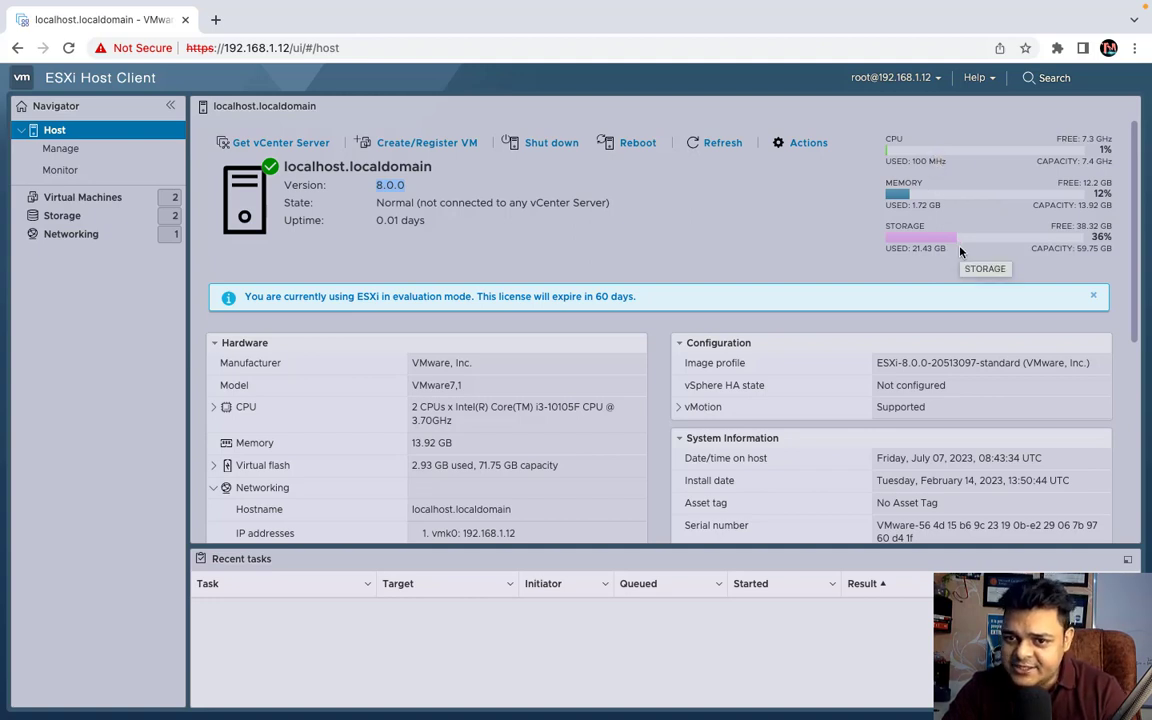
left_click(90, 201)
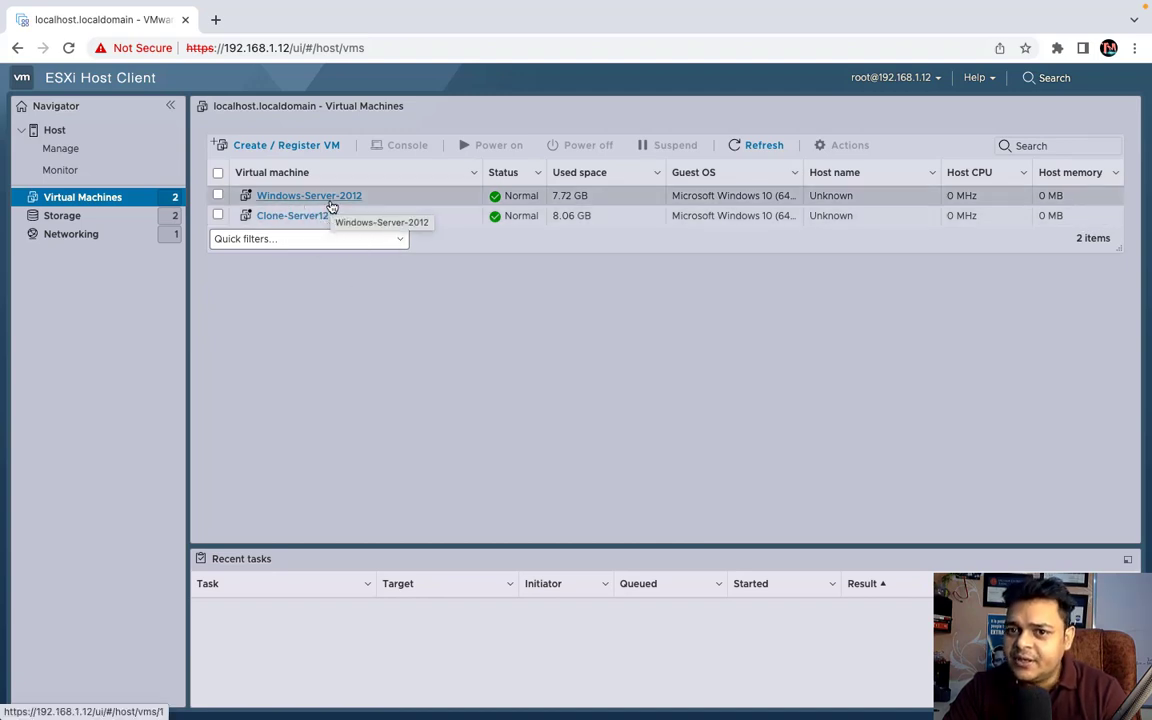
- Power on Windows-Server-2012 and refresh the VM list
left_click(220, 196)
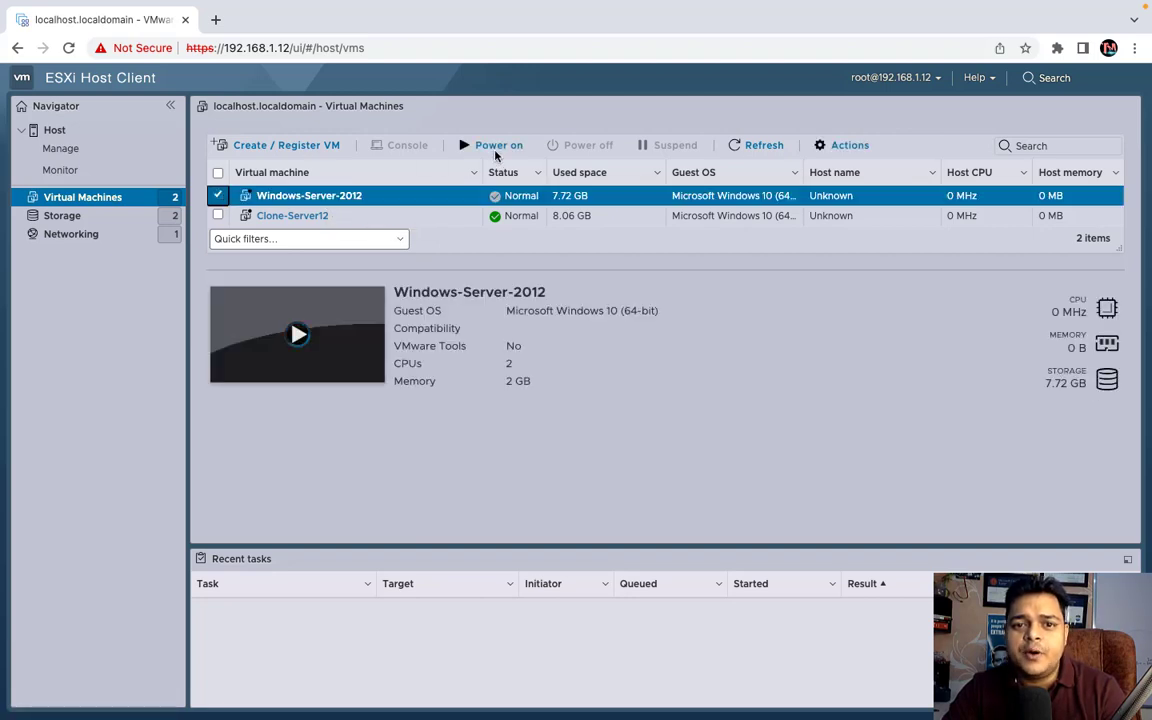
left_click(495, 147)
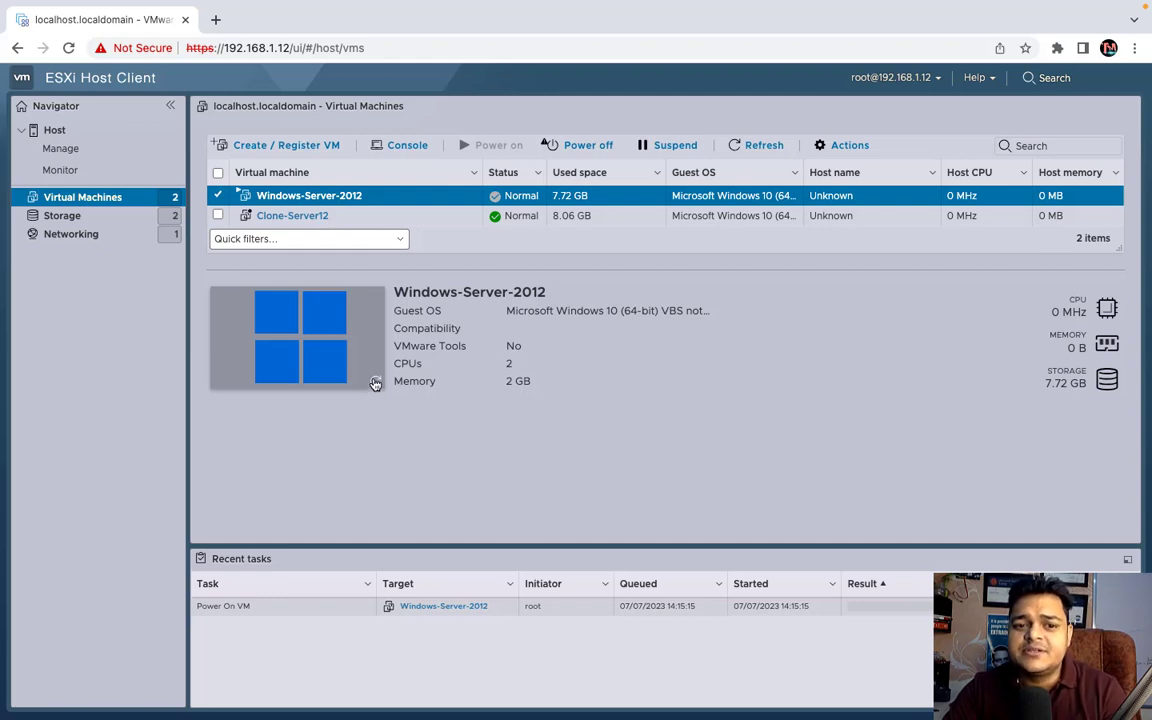
left_click(737, 147)
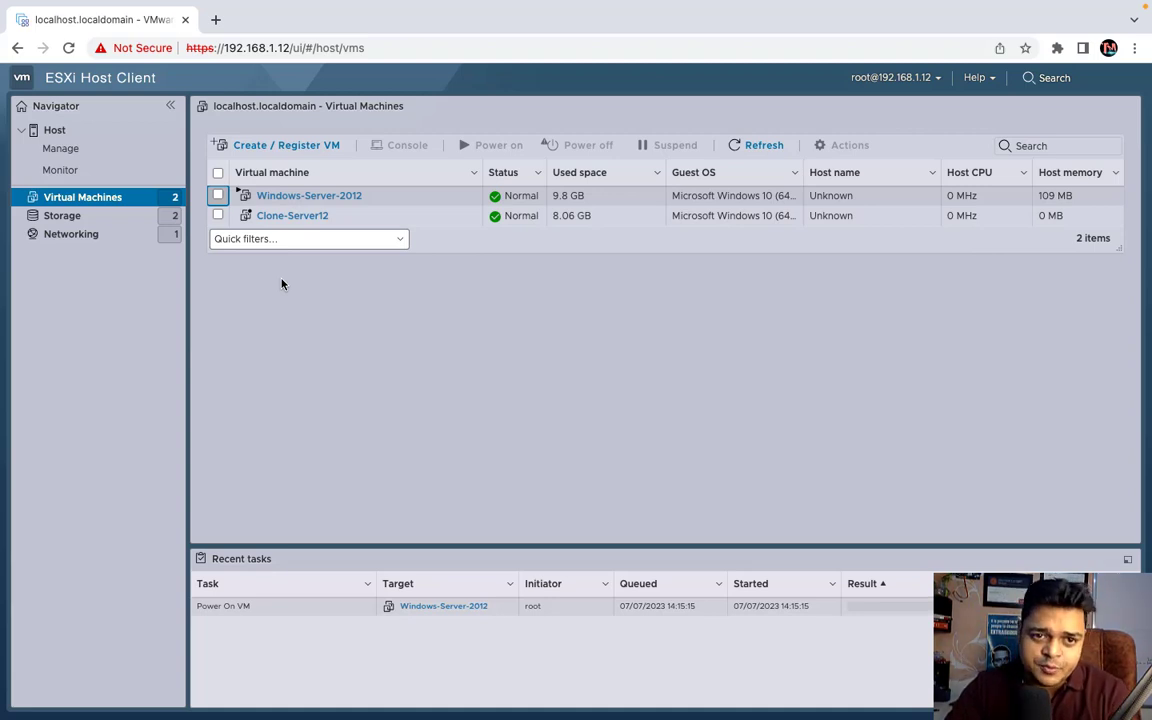
- Review the Windows-Server-2012 summary page, then go to the host's Networking port groups
left_click(311, 196)
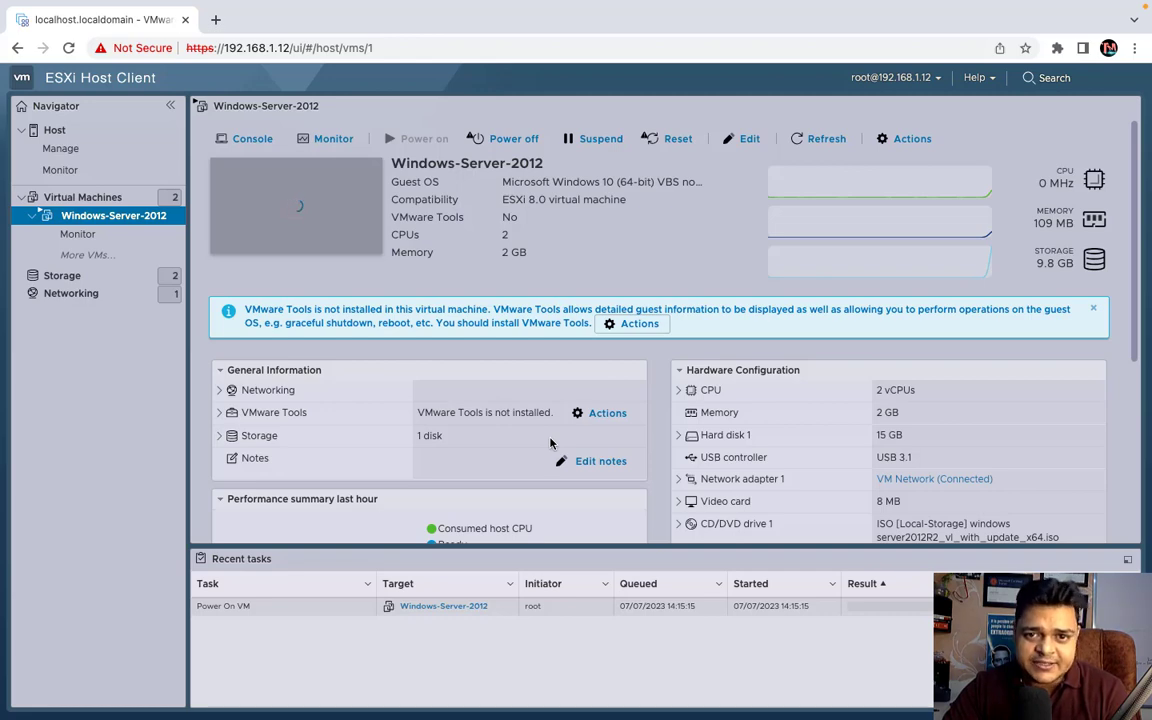
scroll(549, 443, "down", 5)
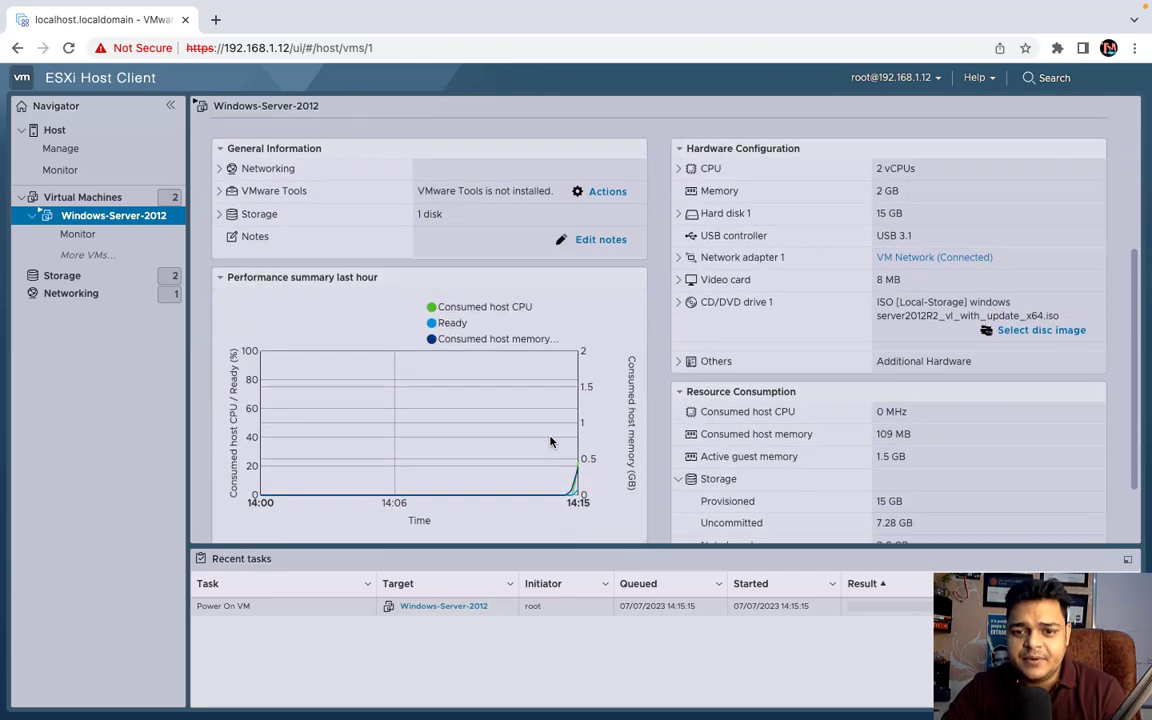
scroll(549, 443, "up", 5)
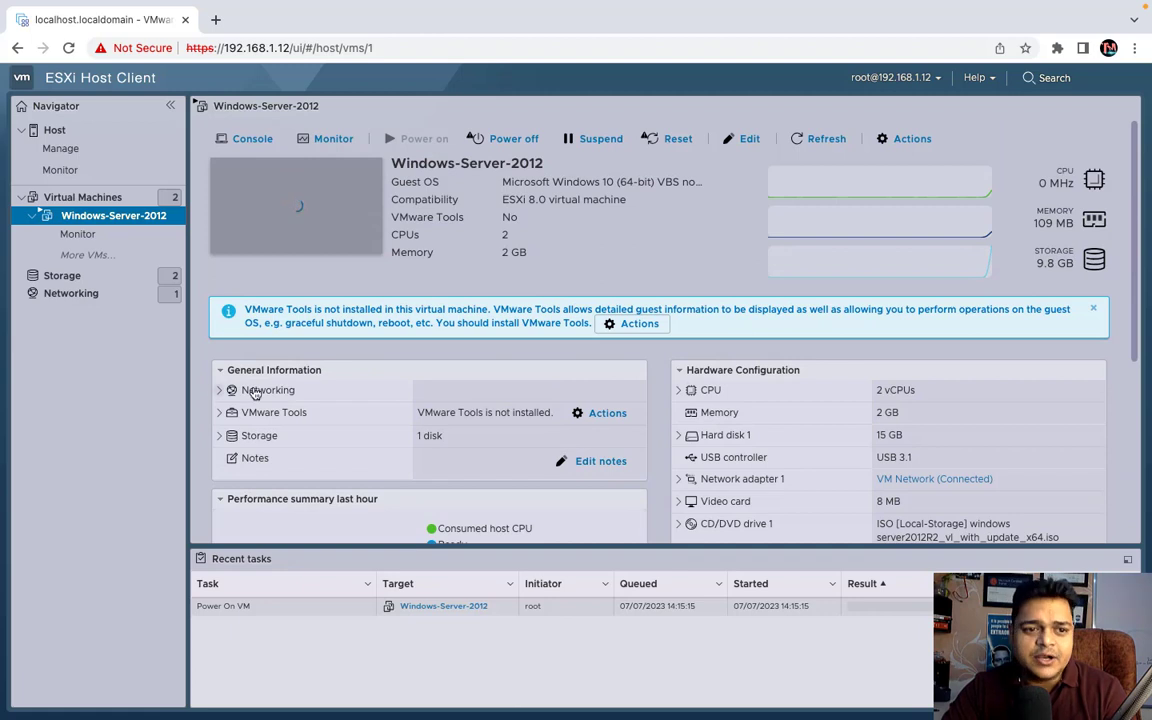
left_click(87, 294)
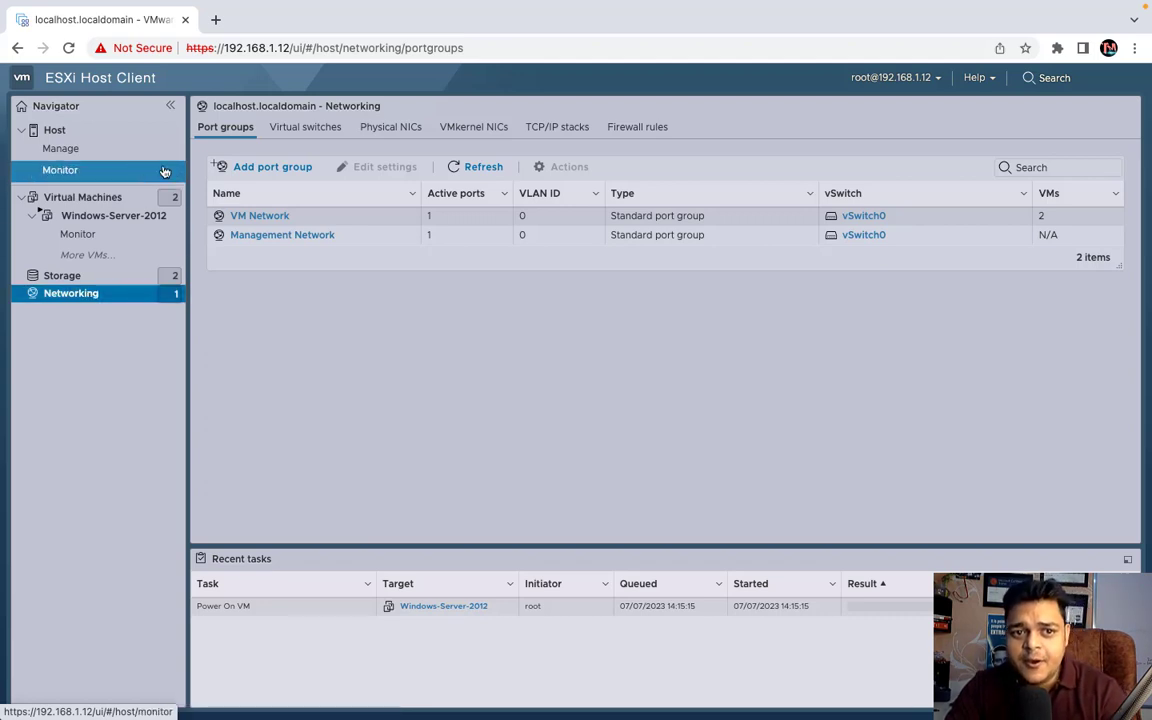
- Browse Virtual switches, Physical NICs, VMkernel NICs and TCP/IP stacks, return to Port groups, then go to the desktop
left_click(305, 138)
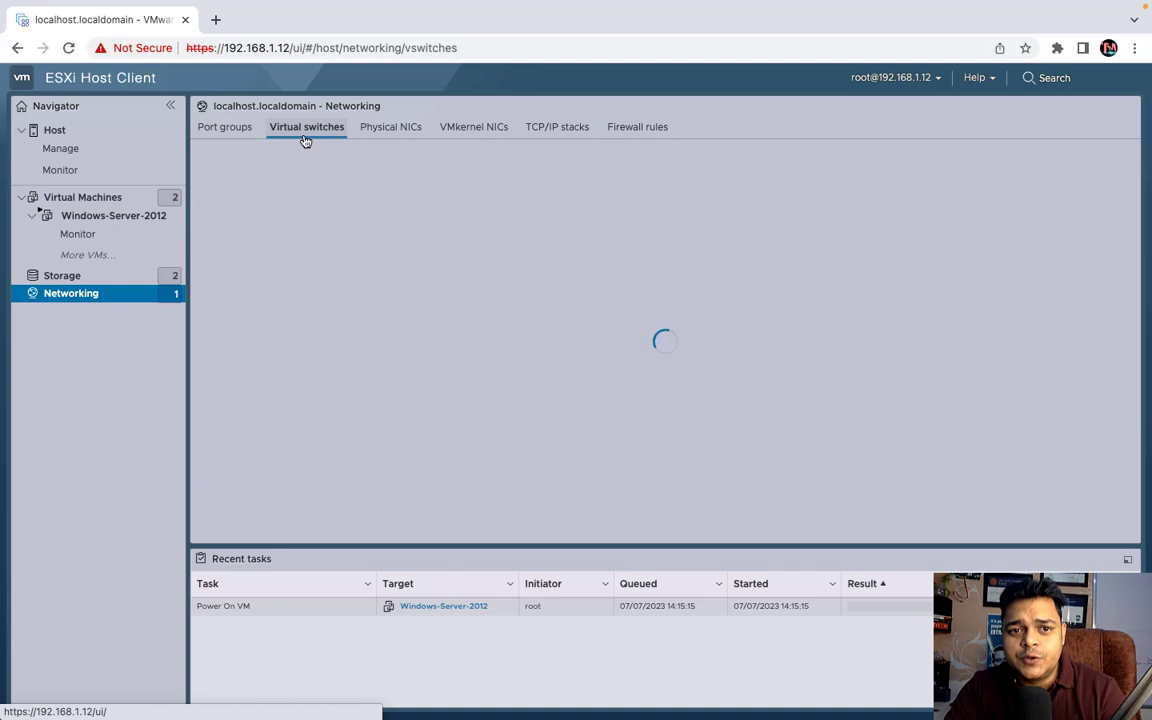
left_click(385, 138)
left_click(458, 137)
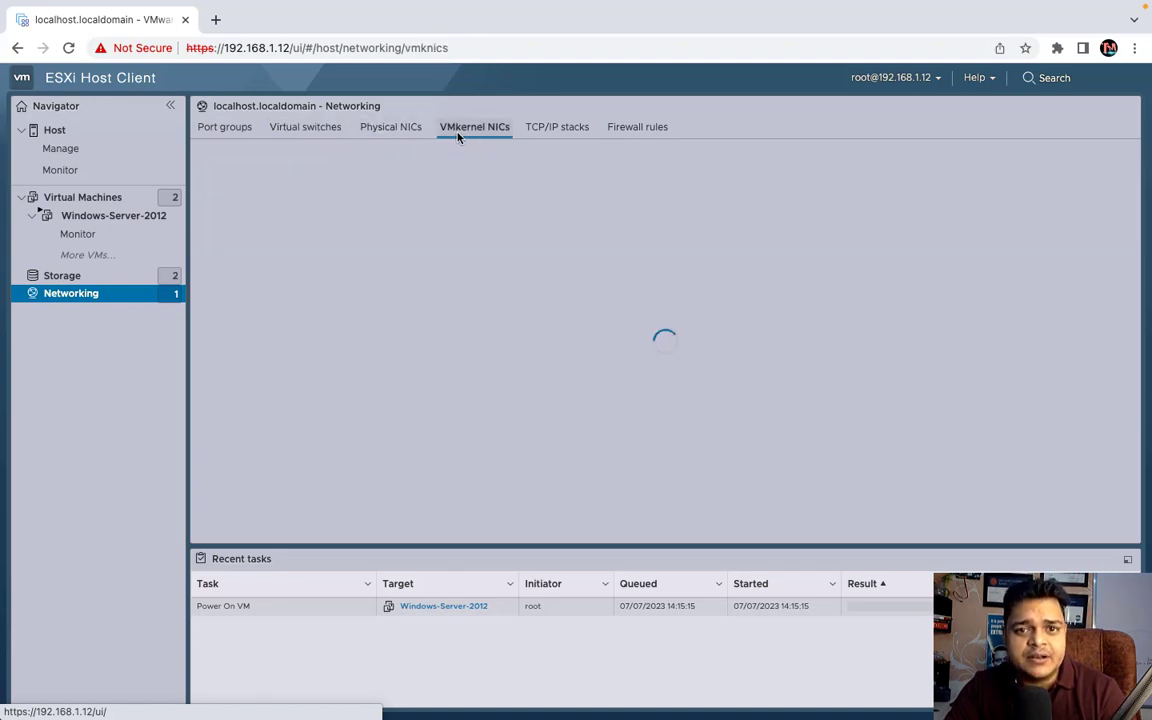
left_click(527, 134)
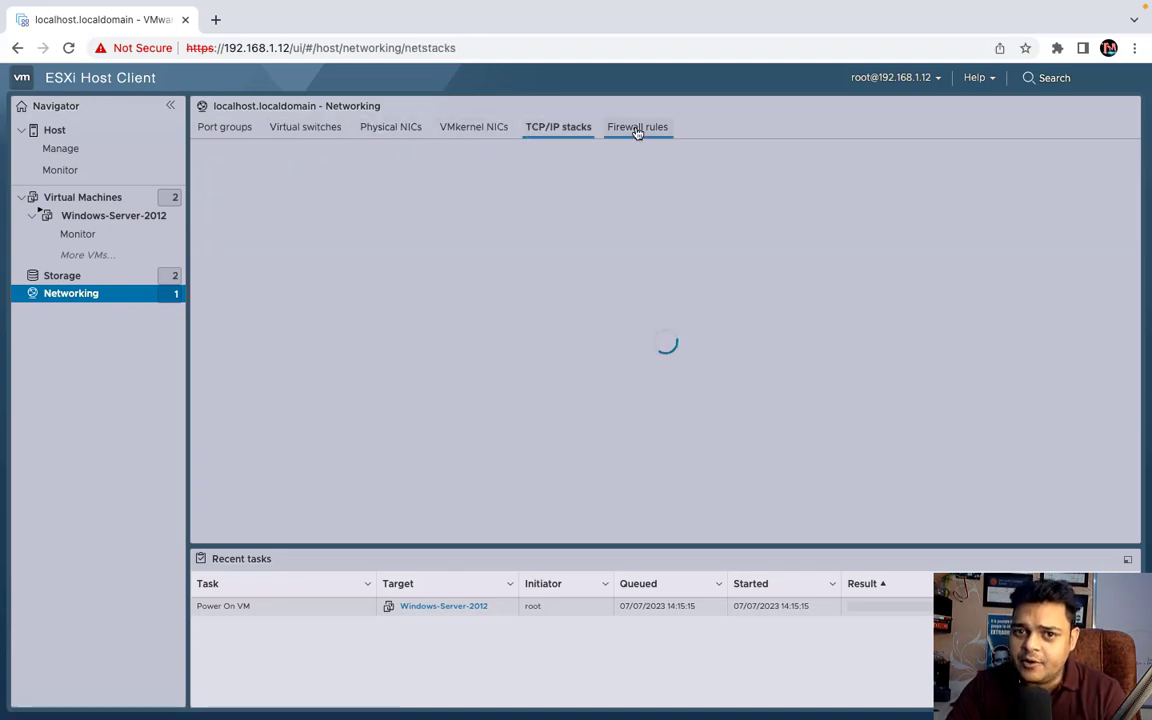
left_click(241, 139)
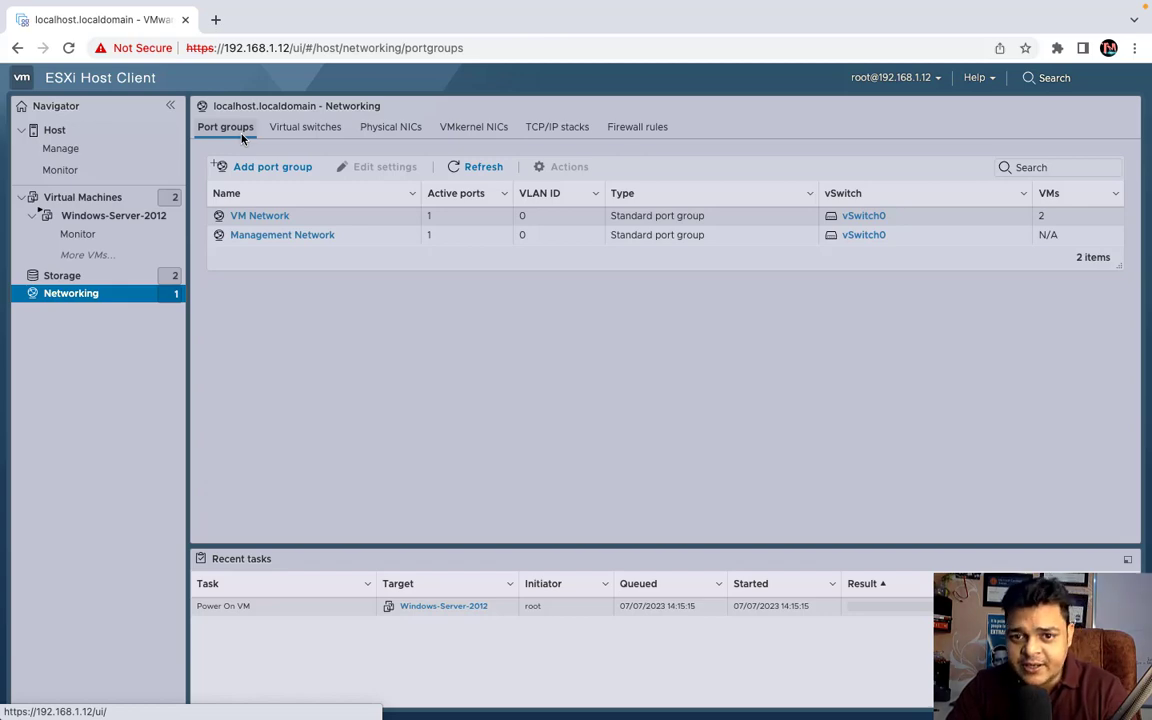
key("ctrl+Left")
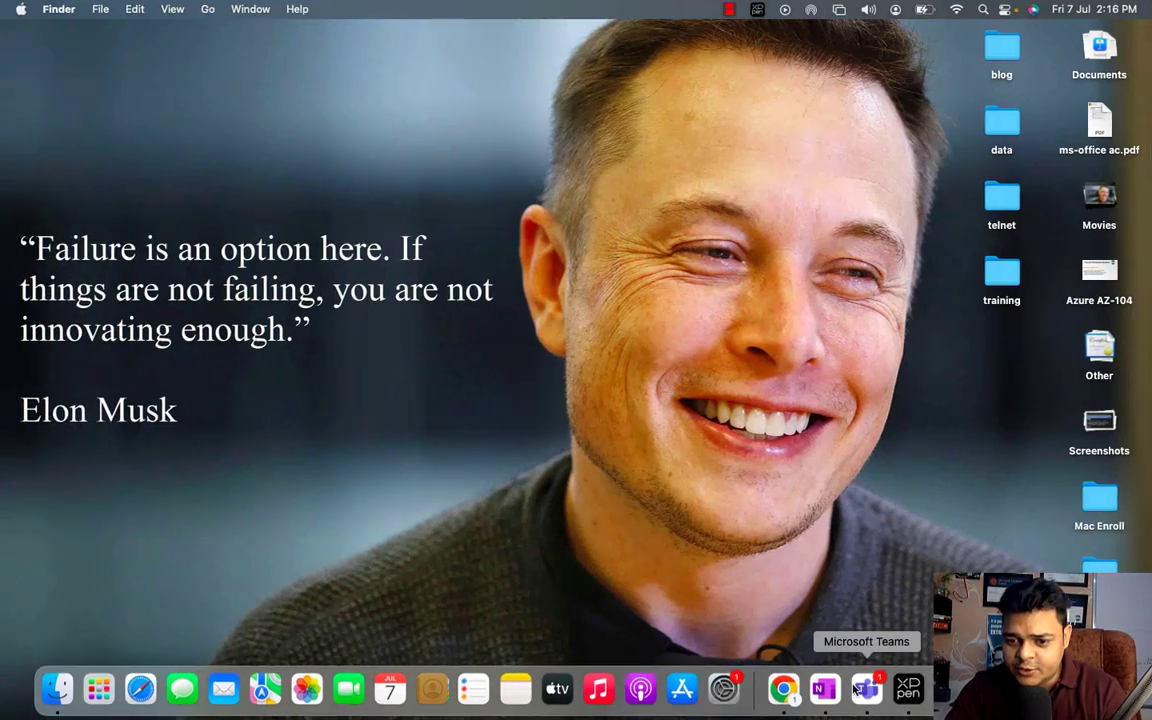
- Open OneNote, select the pen and start a new blank notebook page
left_click(823, 688)
scroll(321, 398, "down", 5)
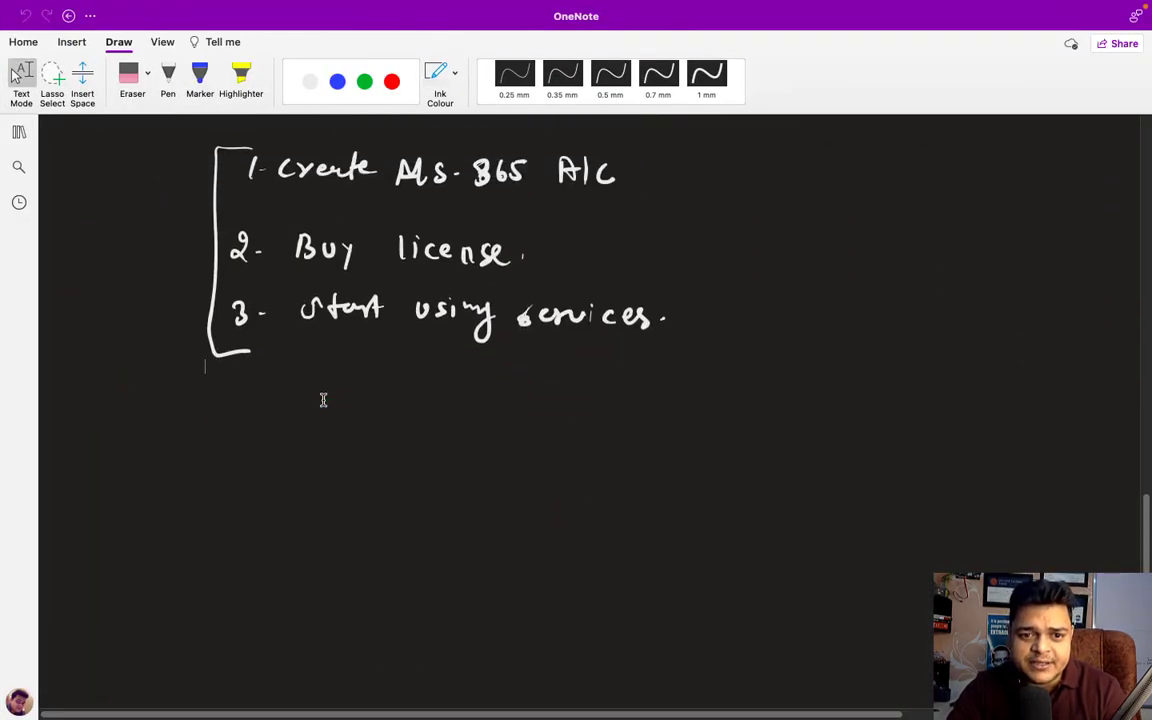
scroll(323, 400, "up", 2)
left_click(168, 80)
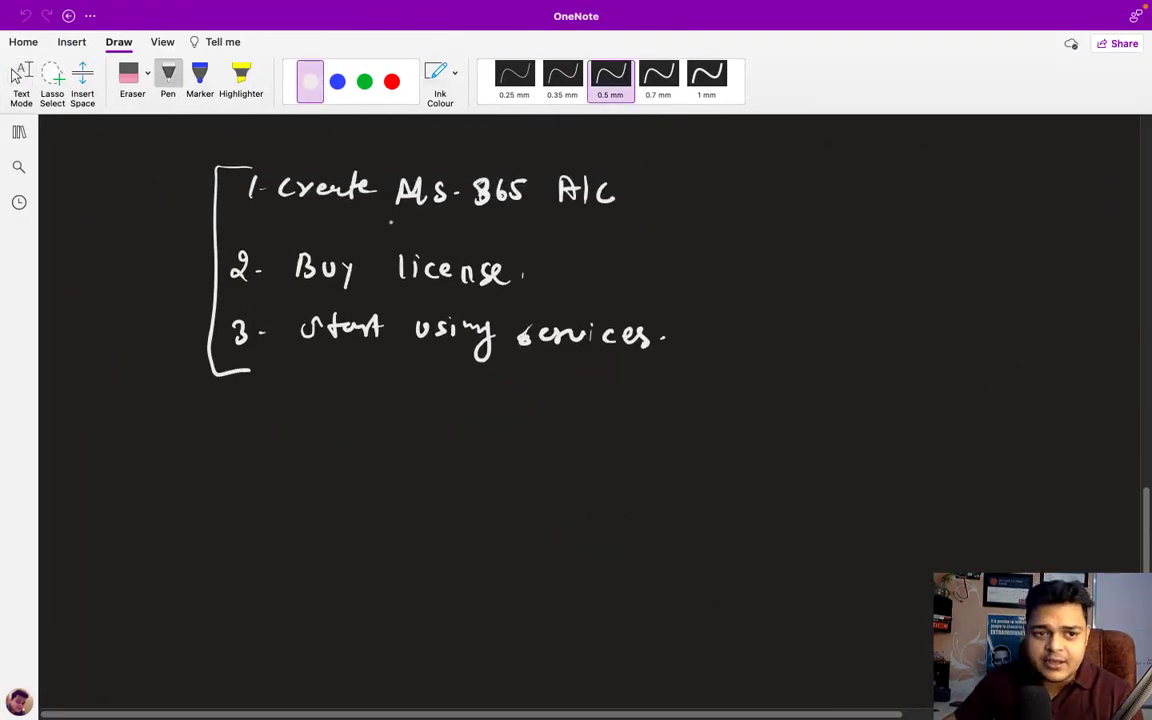
left_click(19, 132)
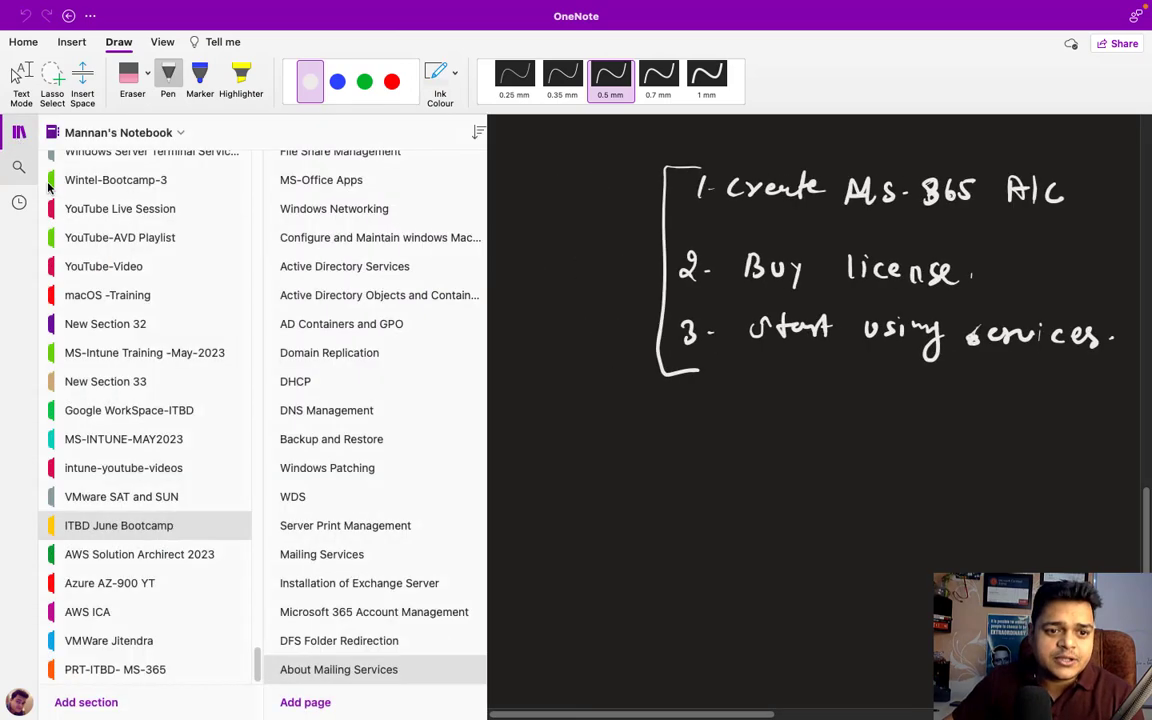
left_click(143, 643)
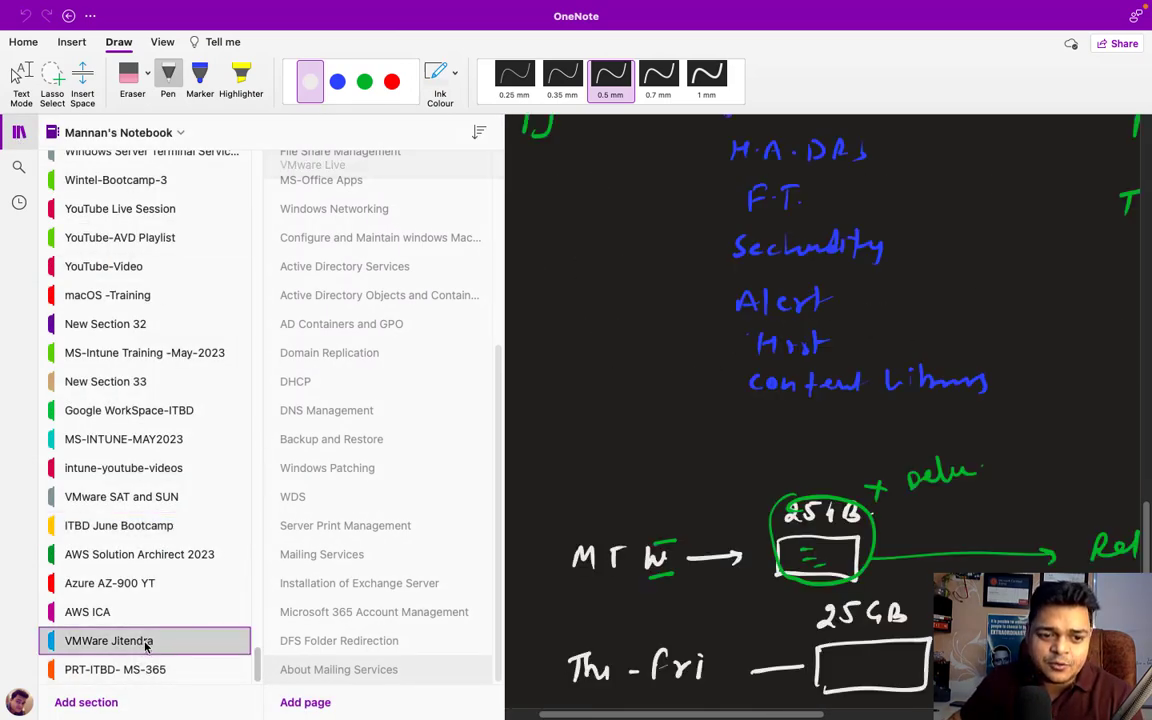
left_click(110, 613)
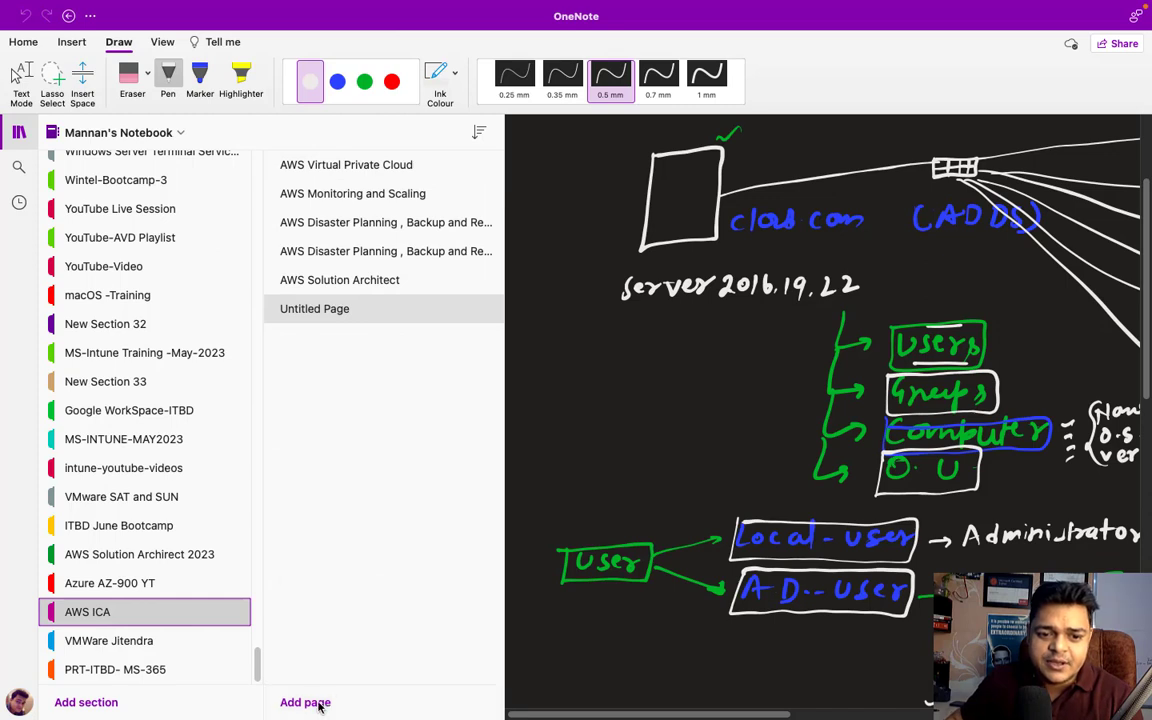
left_click(19, 132)
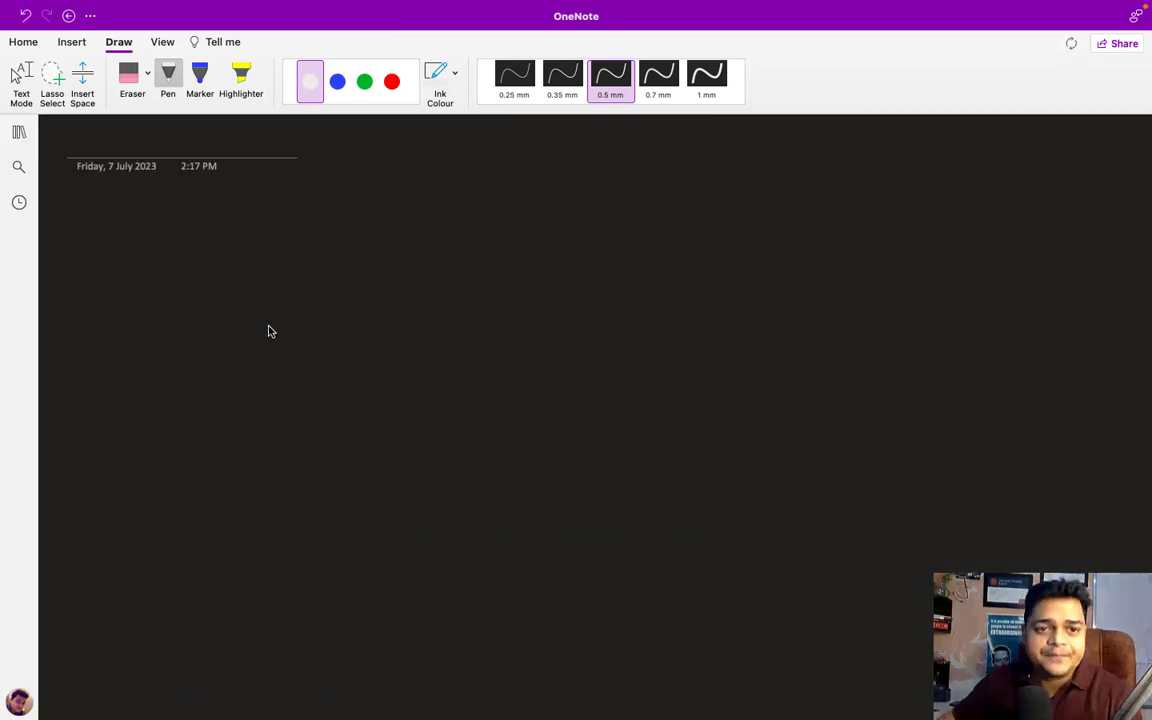
- Draw a green stroke across the top of the page
left_click(362, 88)
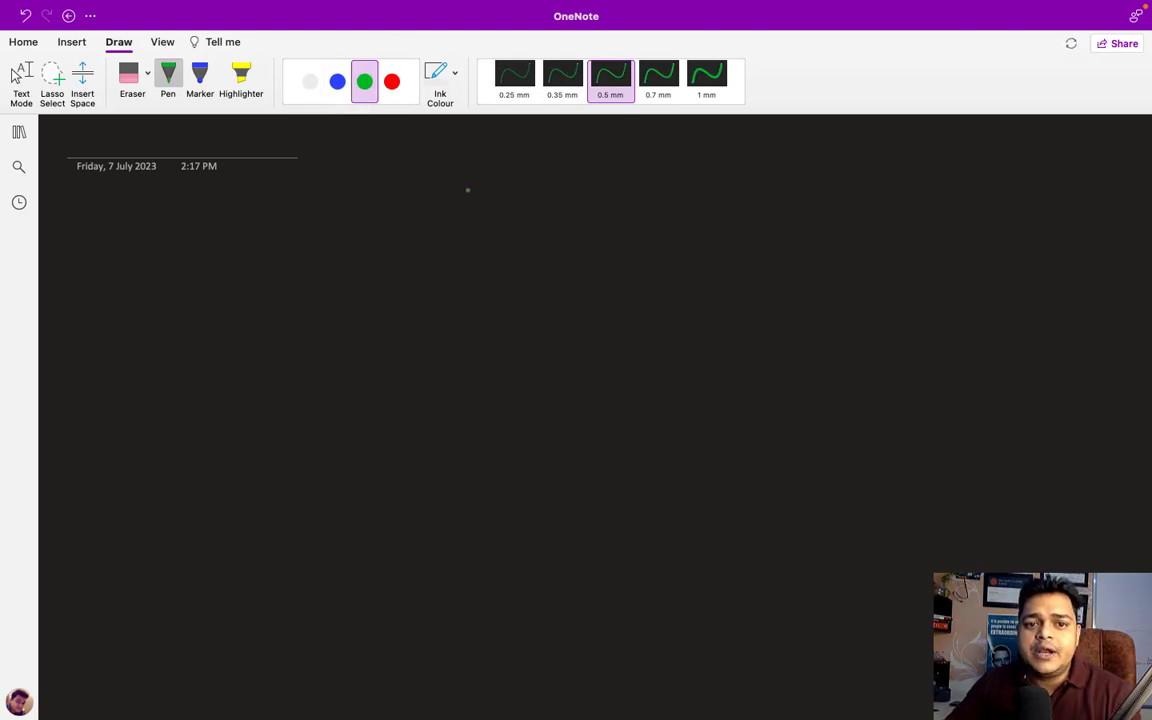
left_click_drag(442, 197, 457, 173)
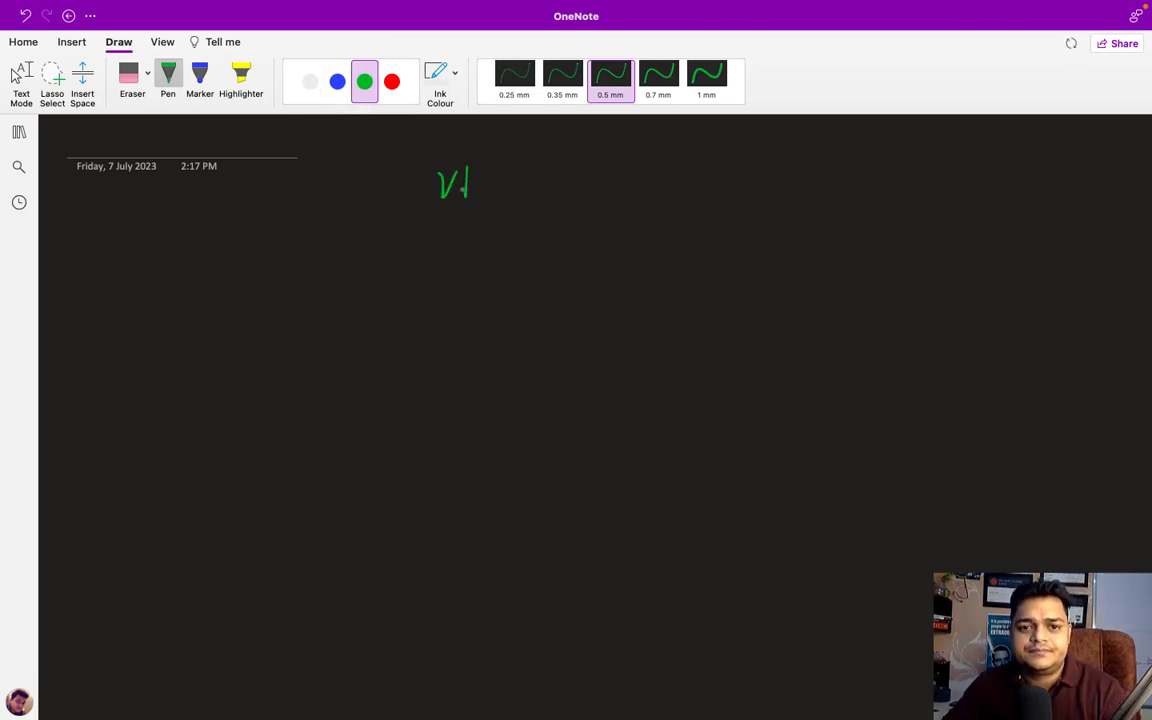
key("super+z")
mouse_move(465, 178)
left_mouse_down()
mouse_move(481, 192)
mouse_move(609, 180)
mouse_move(740, 192)
mouse_move(733, 184)
left_mouse_up()
- With a 0.7 mm white pen, draw the host box labelled ESXi 8
left_click(658, 78)
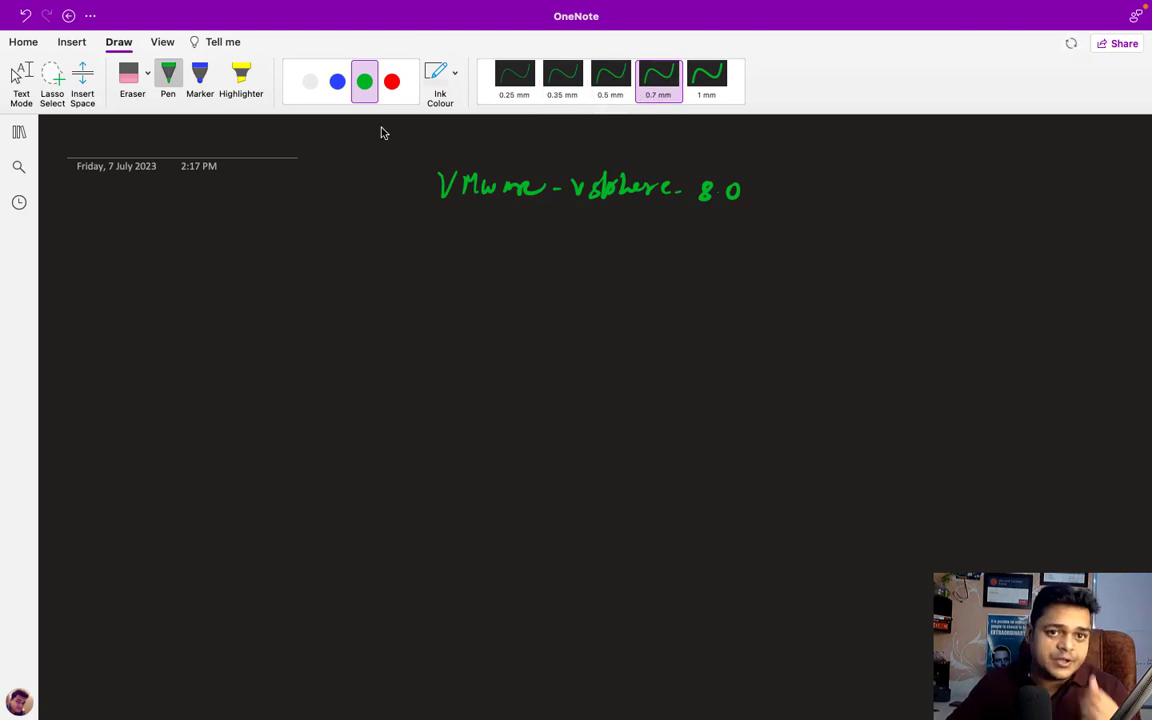
left_click(310, 80)
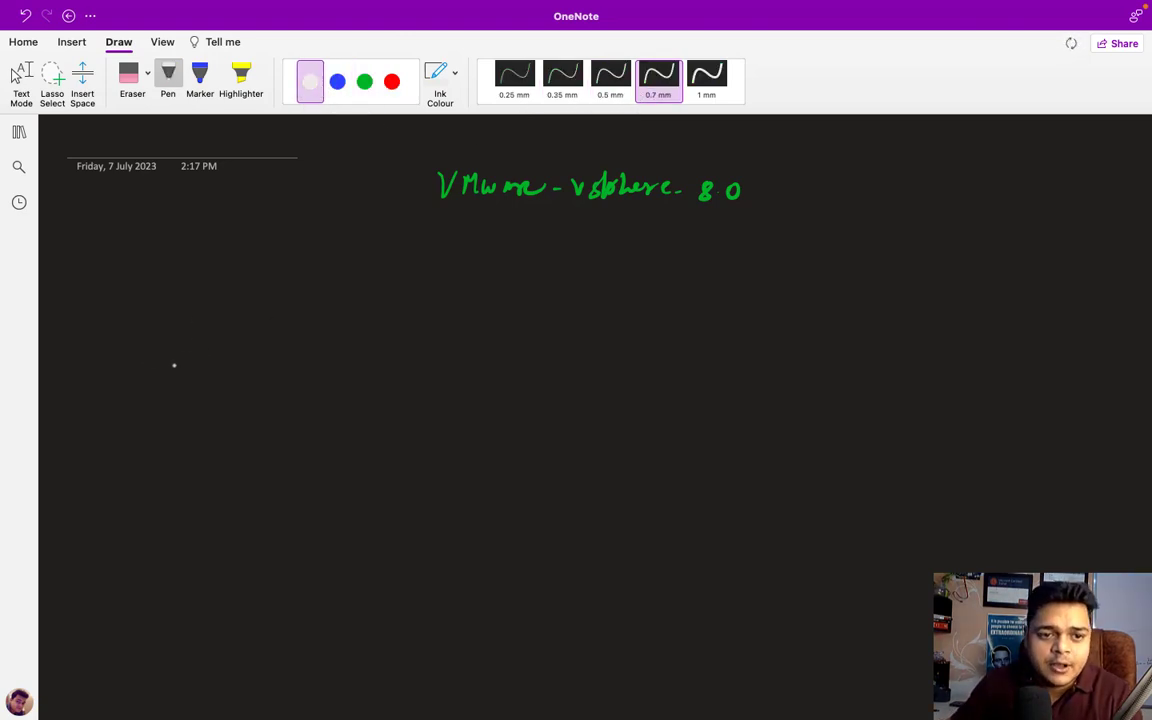
mouse_move(158, 327)
left_mouse_down()
mouse_move(198, 411)
mouse_move(234, 334)
mouse_move(157, 326)
left_mouse_up()
left_click(185, 386)
mouse_move(146, 452)
left_mouse_down()
mouse_move(157, 469)
mouse_move(188, 469)
mouse_move(176, 469)
left_mouse_up()
mouse_move(201, 457)
left_mouse_down()
mouse_move(201, 469)
mouse_move(232, 471)
left_mouse_up()
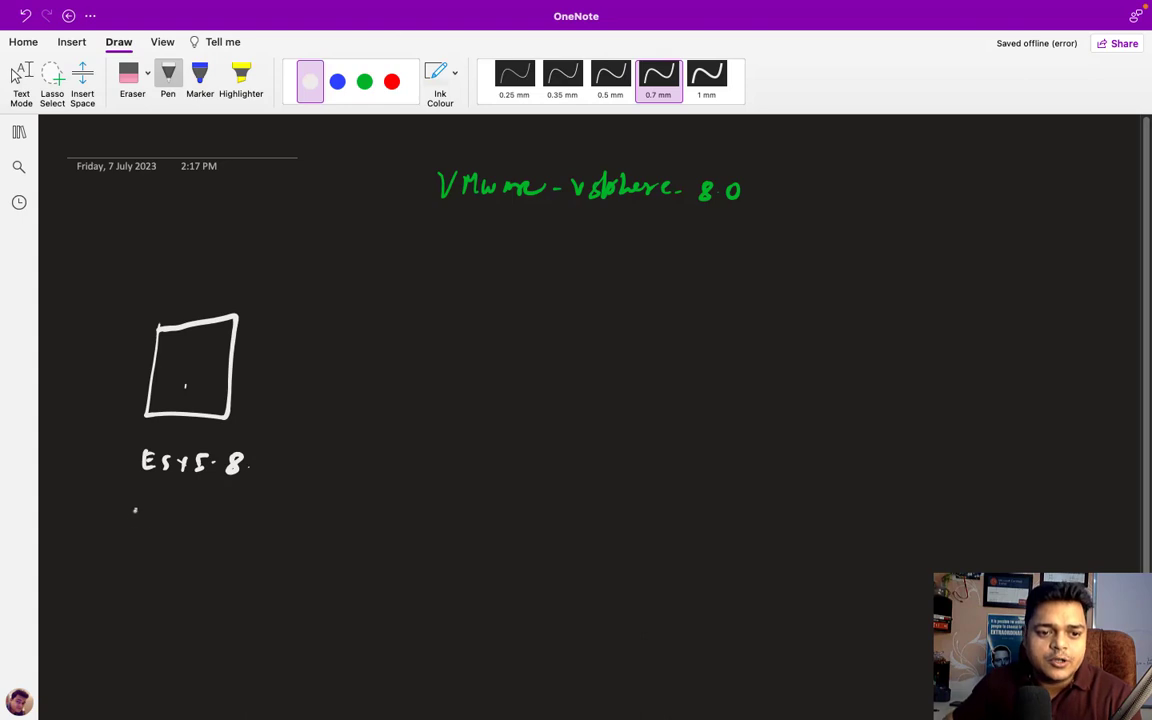
left_click_drag(135, 509, 133, 530)
- Write the host IP address 192.168.1.12 below the box
mouse_move(148, 512)
left_mouse_down()
mouse_move(153, 532)
mouse_move(213, 530)
left_mouse_up()
left_click(175, 530)
left_click(183, 533)
mouse_move(240, 514)
left_mouse_down()
mouse_move(232, 534)
mouse_move(305, 538)
left_mouse_up()
left_click(251, 531)
left_click(271, 533)
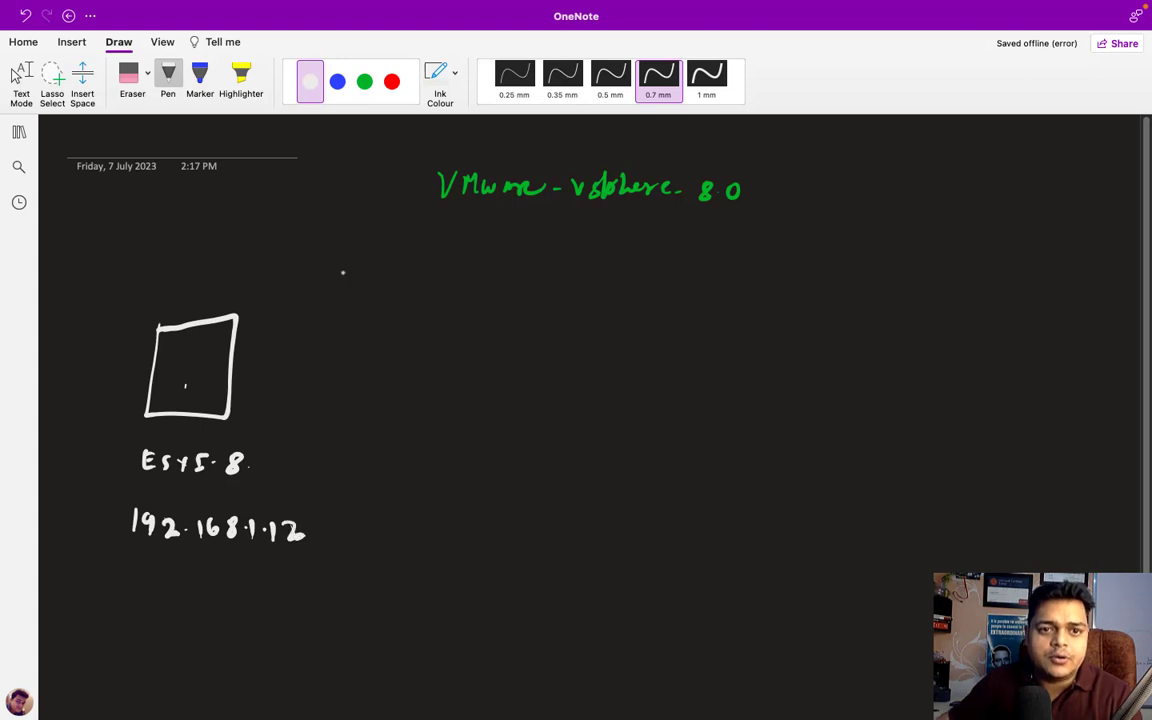
- Draw a green arrow to a boxed 'standard switch' label, then return to the ESXi Host Client
left_click(364, 81)
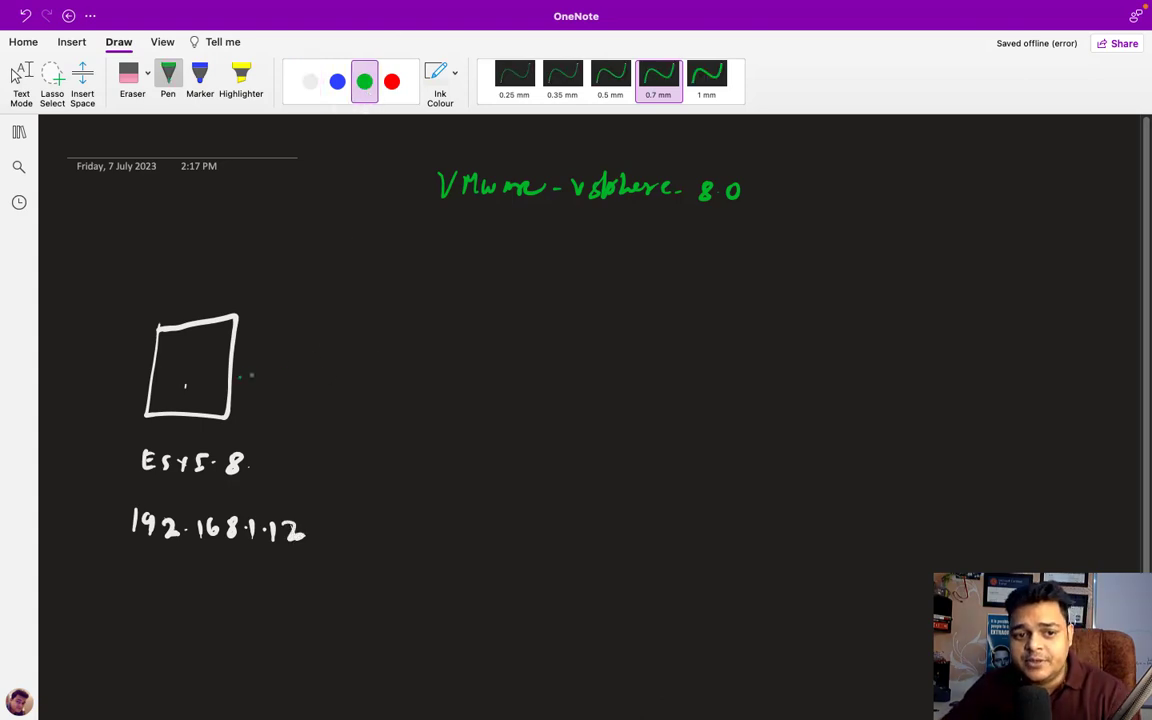
left_click_drag(240, 375, 385, 374)
mouse_move(372, 366)
left_mouse_down()
mouse_move(372, 384)
mouse_move(428, 388)
mouse_move(437, 371)
left_mouse_up()
mouse_move(450, 372)
left_mouse_down()
mouse_move(454, 384)
mouse_move(494, 386)
mouse_move(513, 372)
mouse_move(530, 386)
mouse_move(588, 379)
mouse_move(597, 393)
mouse_move(655, 396)
mouse_move(635, 396)
left_mouse_up()
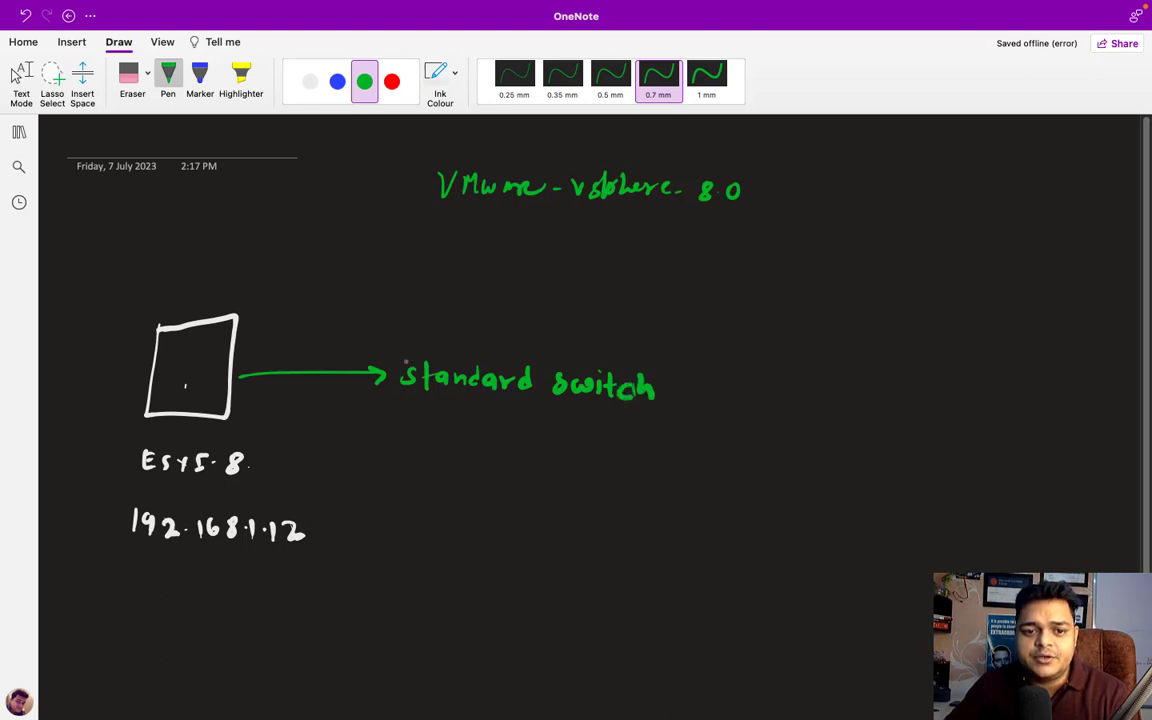
mouse_move(398, 354)
left_mouse_down()
mouse_move(397, 406)
mouse_move(677, 415)
mouse_move(678, 362)
mouse_move(396, 353)
left_mouse_up()
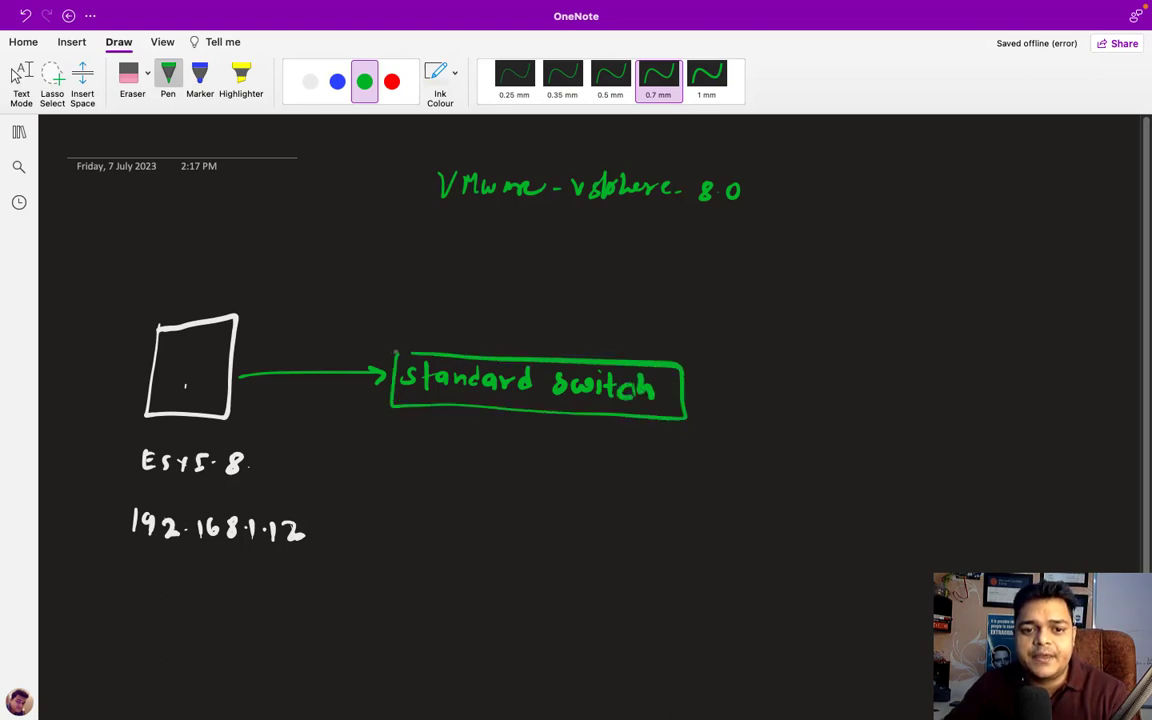
left_click(310, 82)
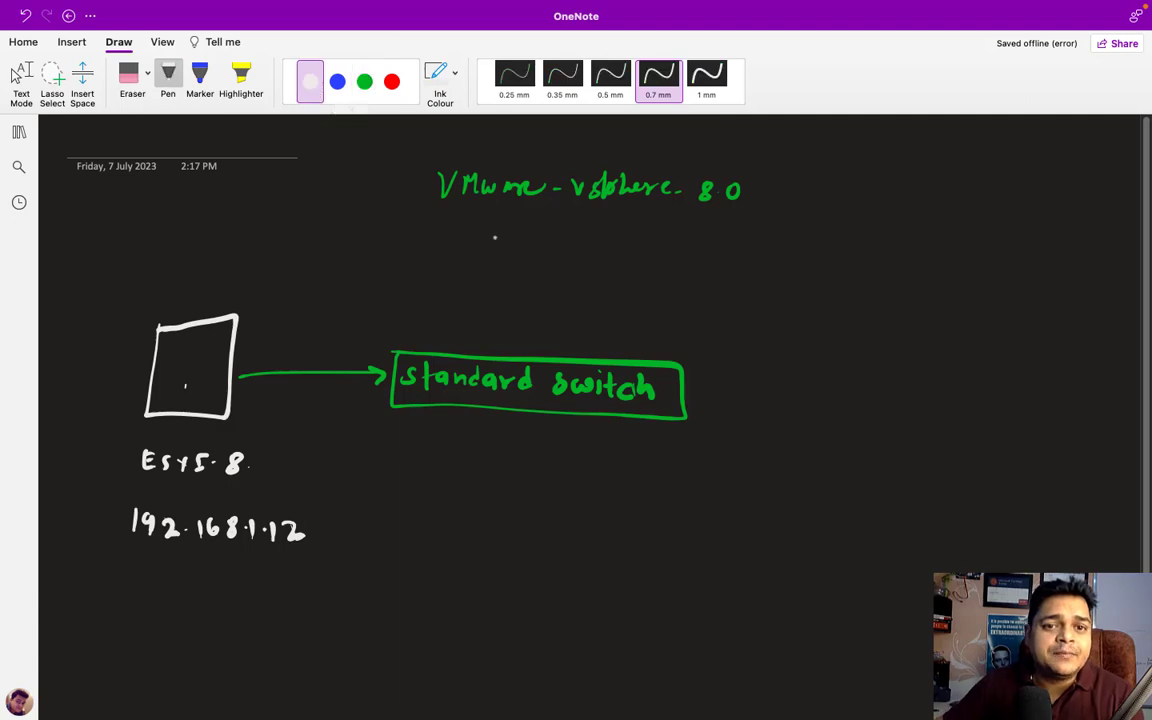
key("ctrl+Right")
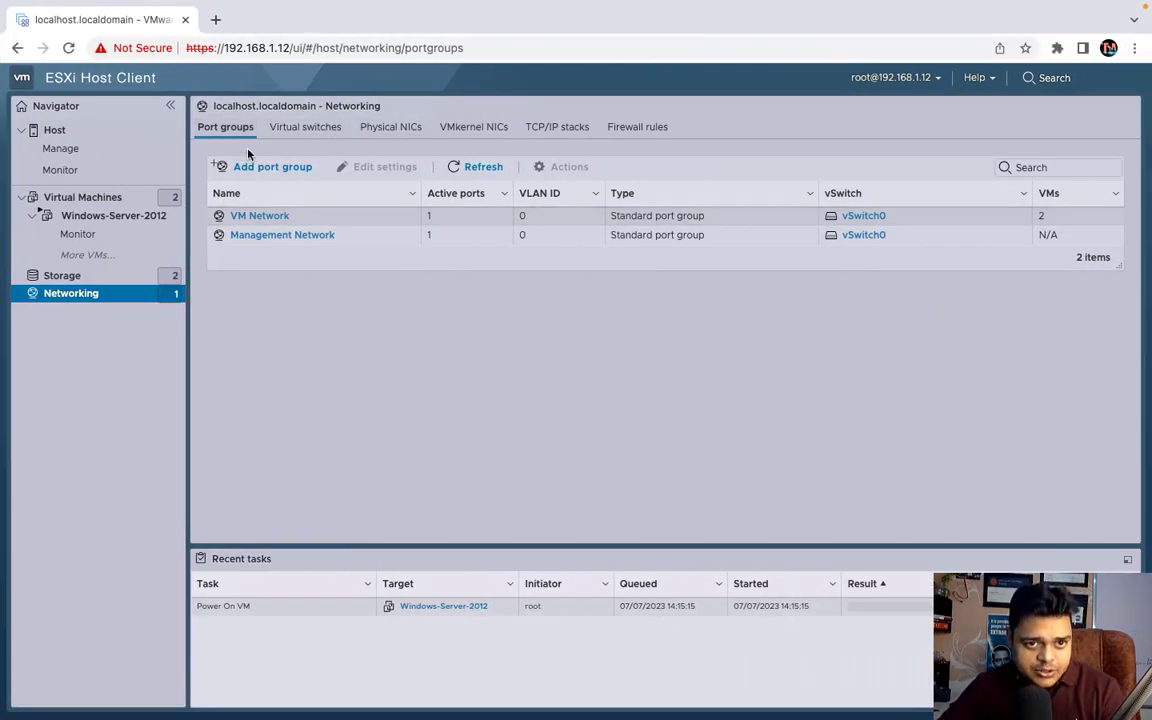
- Check the Virtual switches, Physical NICs and VMkernel NICs lists, then swipe back to OneNote
left_click(300, 128)
left_click(396, 126)
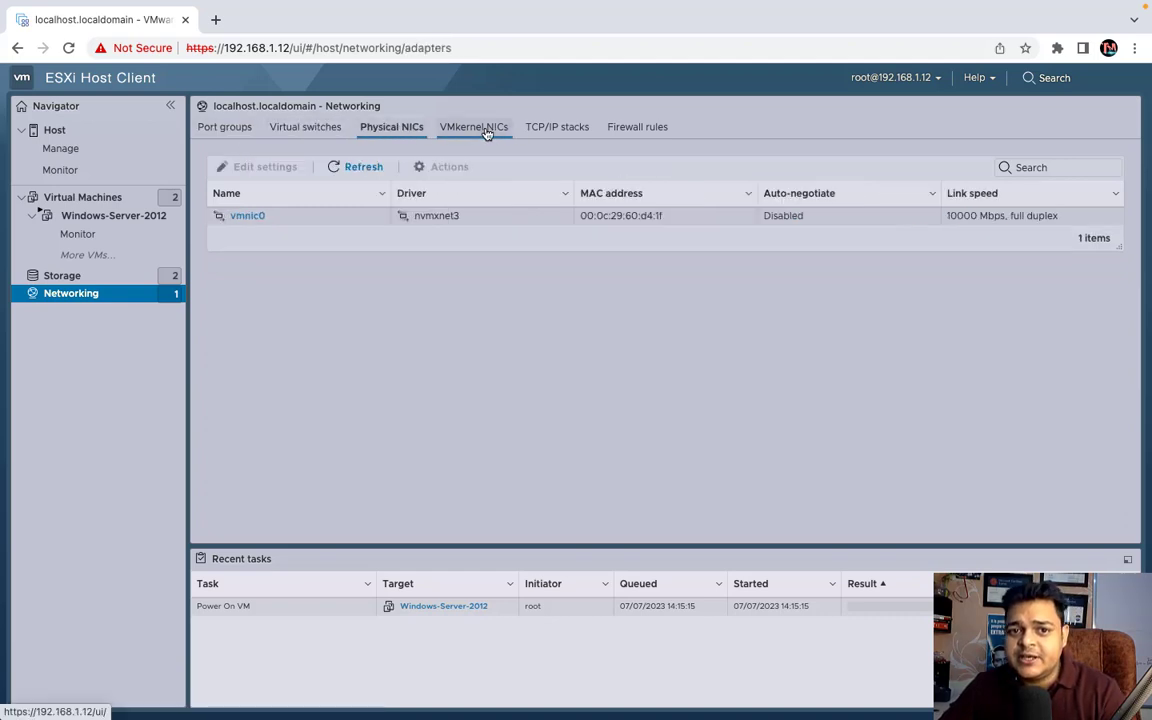
left_click(485, 130)
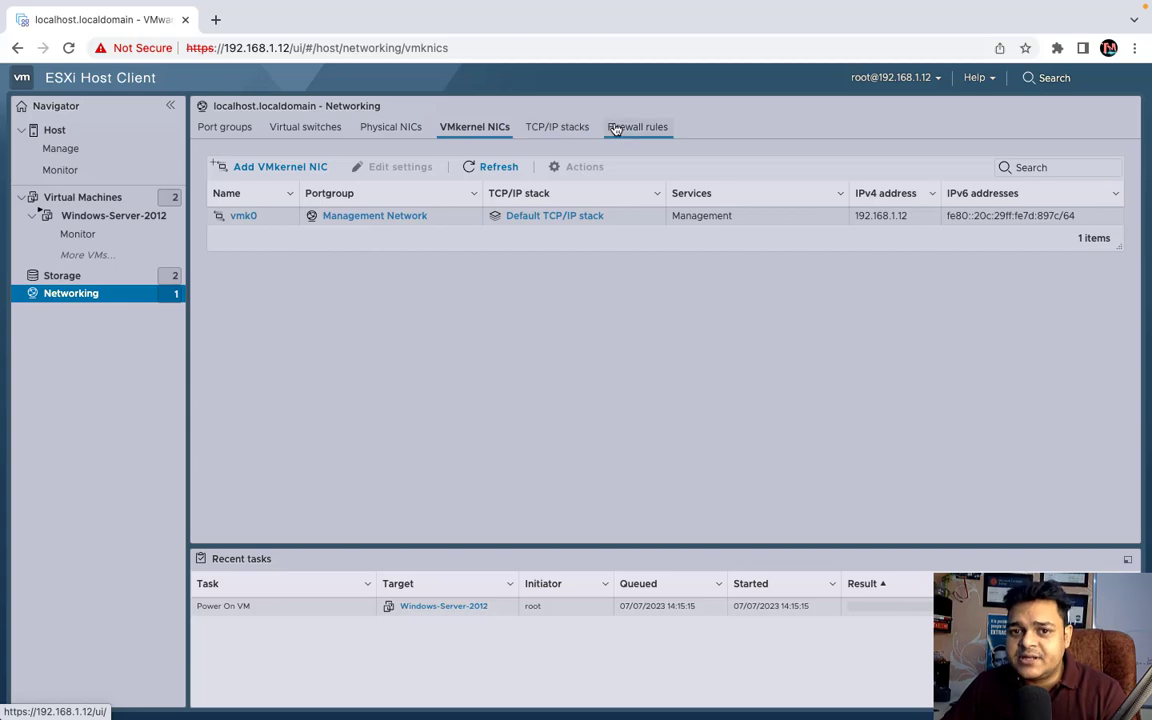
key("ctrl+Left")
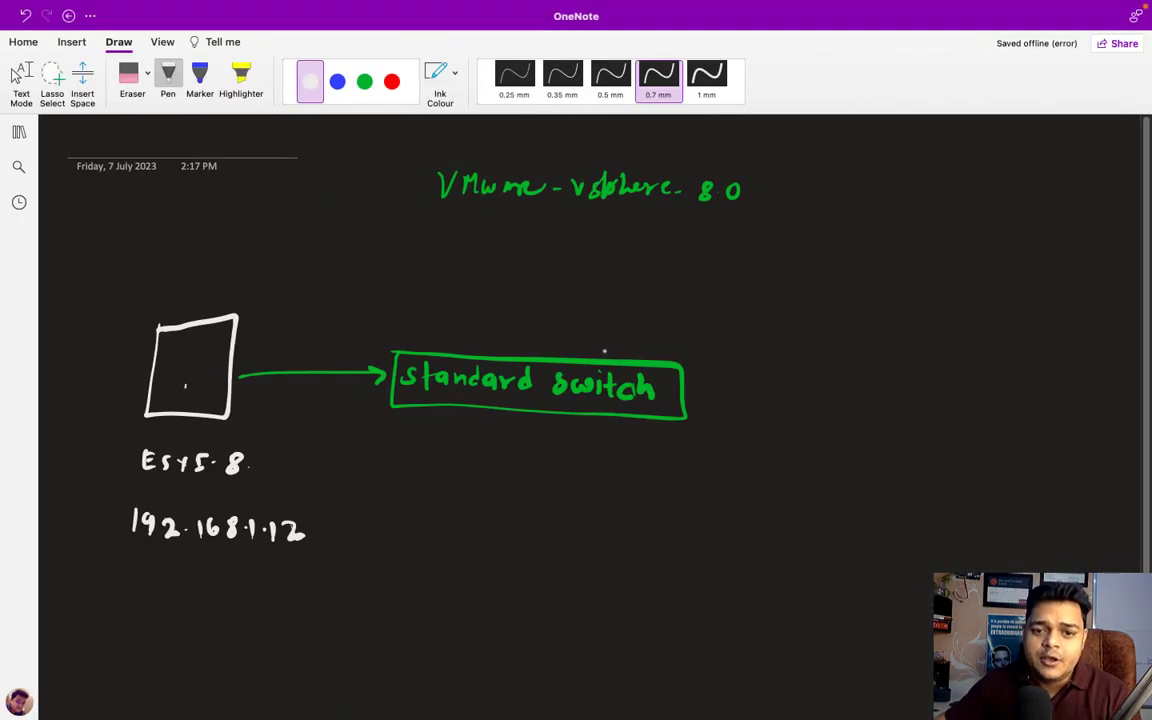
- Draw three white arrows from the switch box labelled Port Group, VM Kernel and Physical NIC
mouse_move(588, 357)
left_mouse_down()
mouse_move(589, 314)
mouse_move(720, 315)
mouse_move(738, 301)
mouse_move(800, 316)
mouse_move(817, 305)
mouse_move(868, 312)
left_mouse_up()
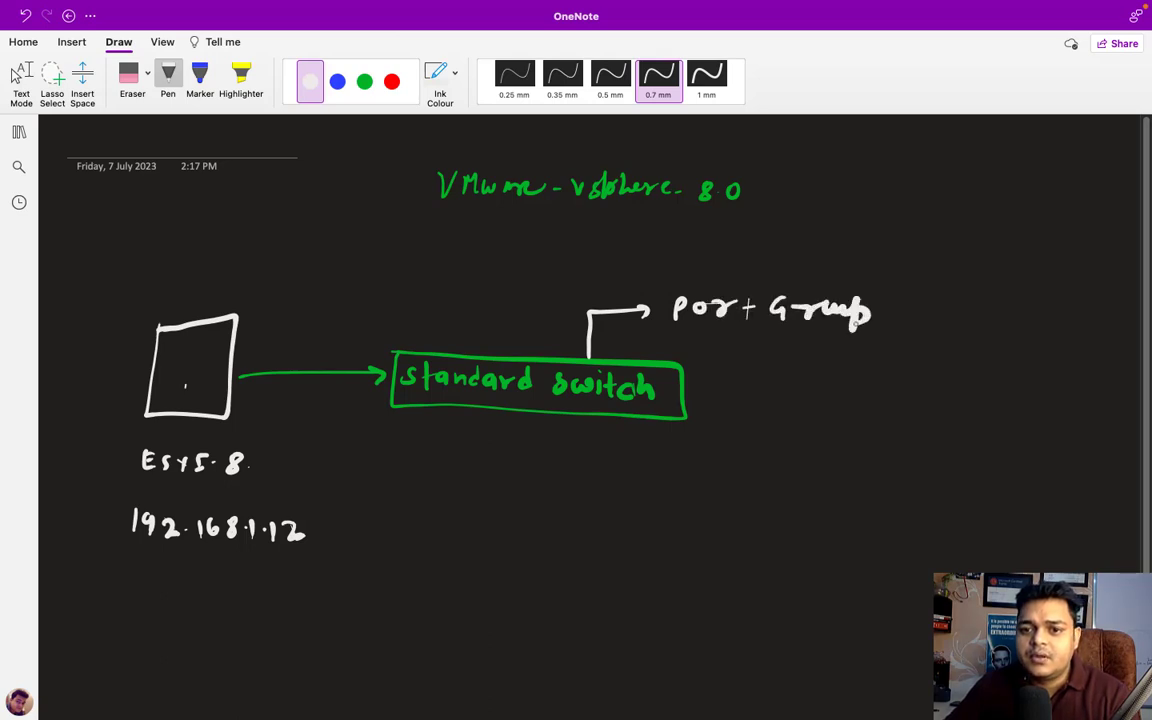
mouse_move(688, 385)
left_mouse_down()
mouse_move(731, 392)
mouse_move(770, 378)
mouse_move(835, 400)
mouse_move(869, 390)
mouse_move(918, 414)
left_mouse_up()
mouse_move(612, 420)
left_mouse_down()
mouse_move(612, 468)
mouse_move(680, 460)
left_mouse_up()
key("ctrl+Right")
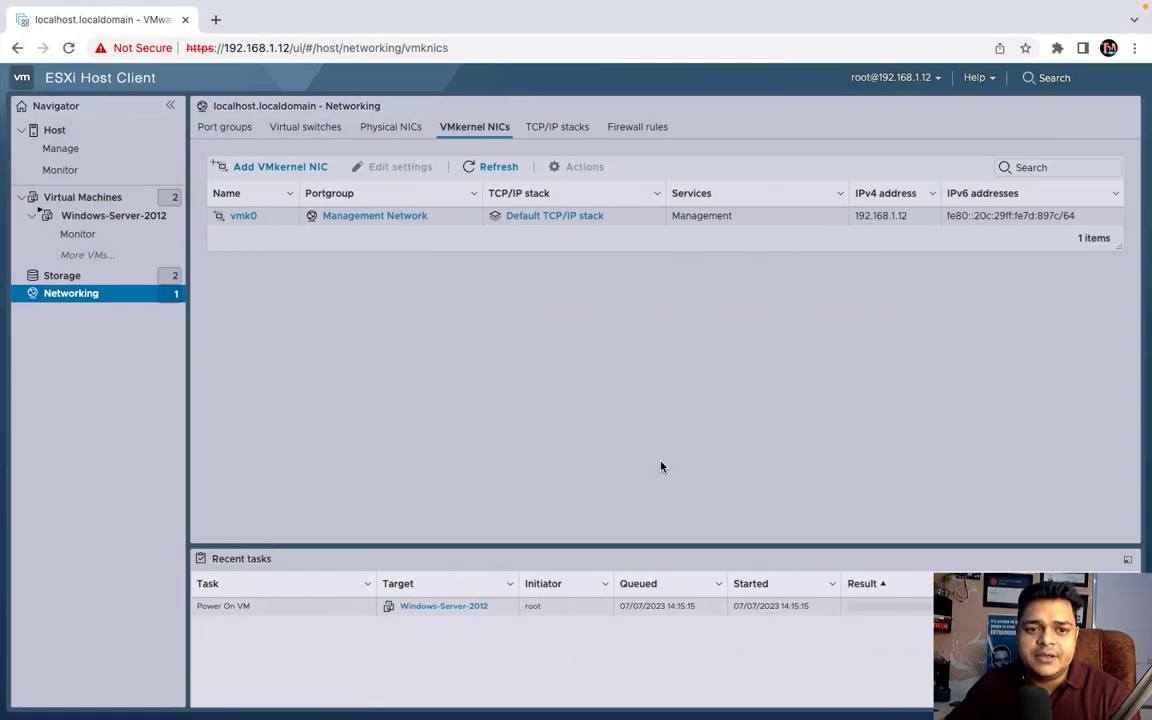
key("ctrl+Left")
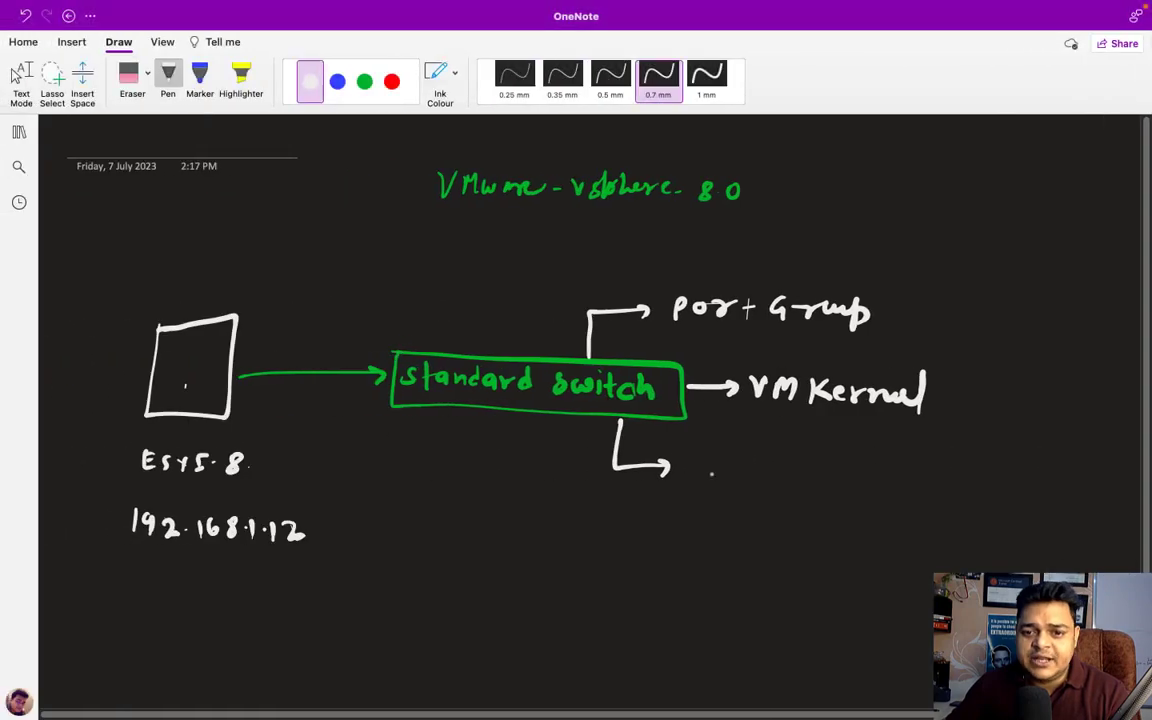
mouse_move(702, 460)
left_mouse_down()
mouse_move(705, 483)
mouse_move(893, 484)
mouse_move(897, 467)
mouse_move(905, 489)
mouse_move(915, 468)
mouse_move(938, 490)
left_mouse_up()
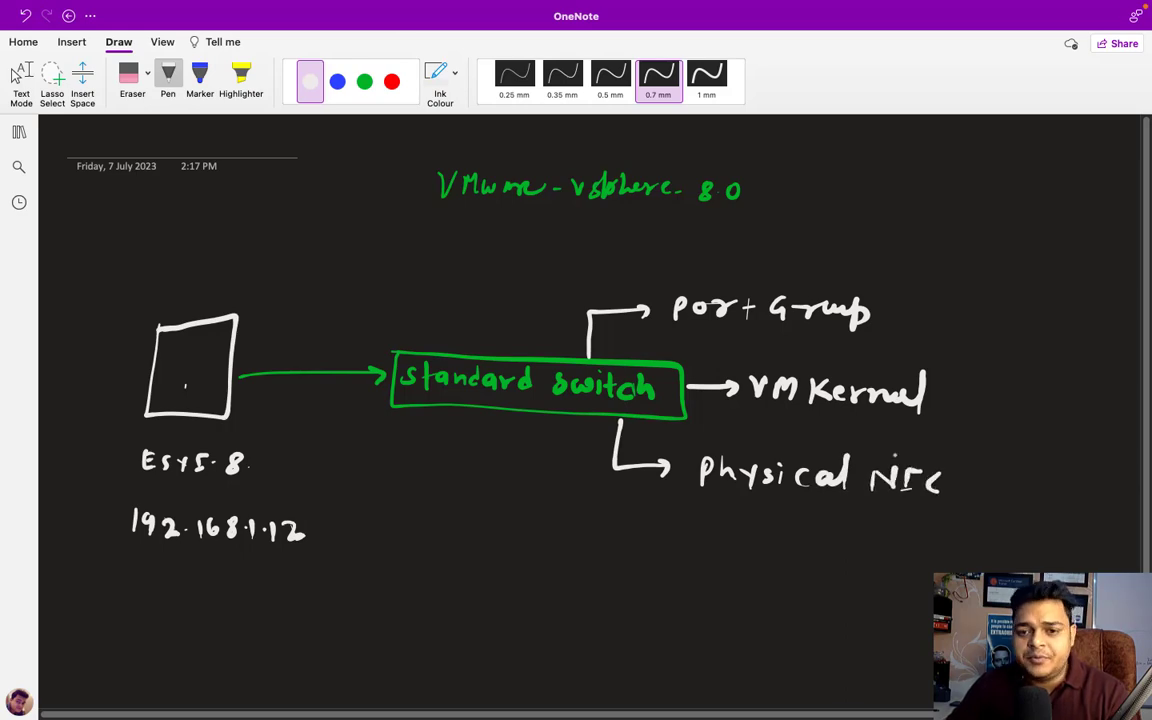
key("ctrl+Right")
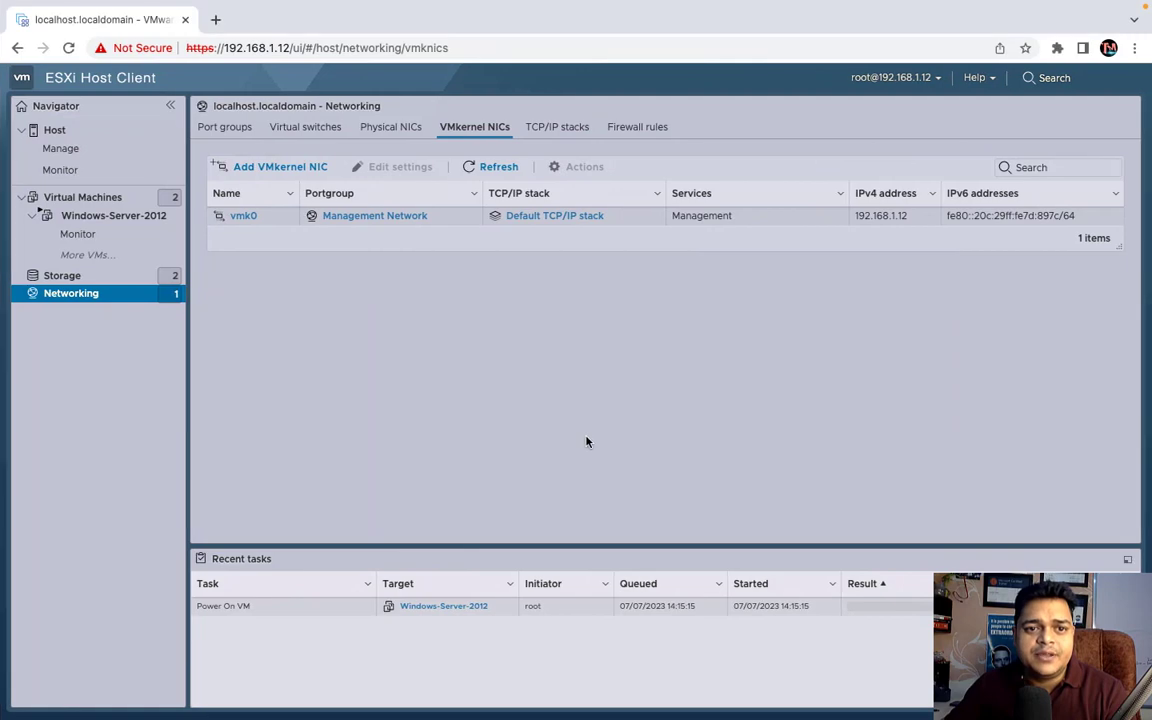
key("ctrl+Left")
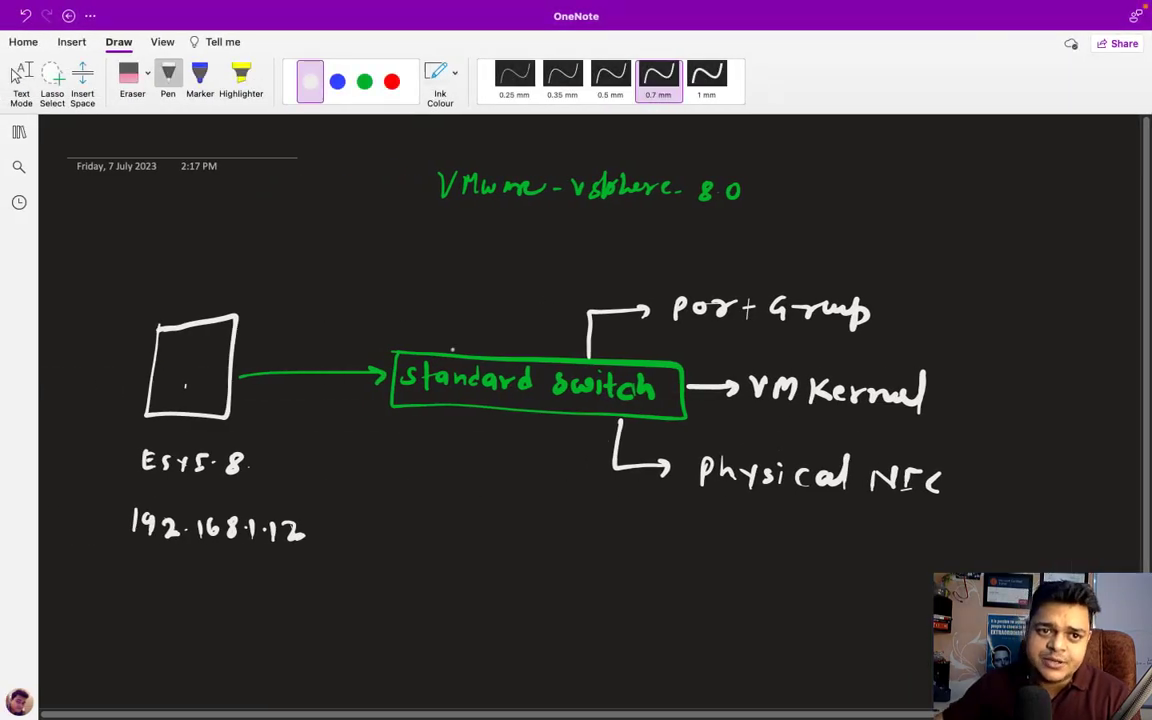
- Box the Port Group label in green and switch to blue ink
left_click(364, 80)
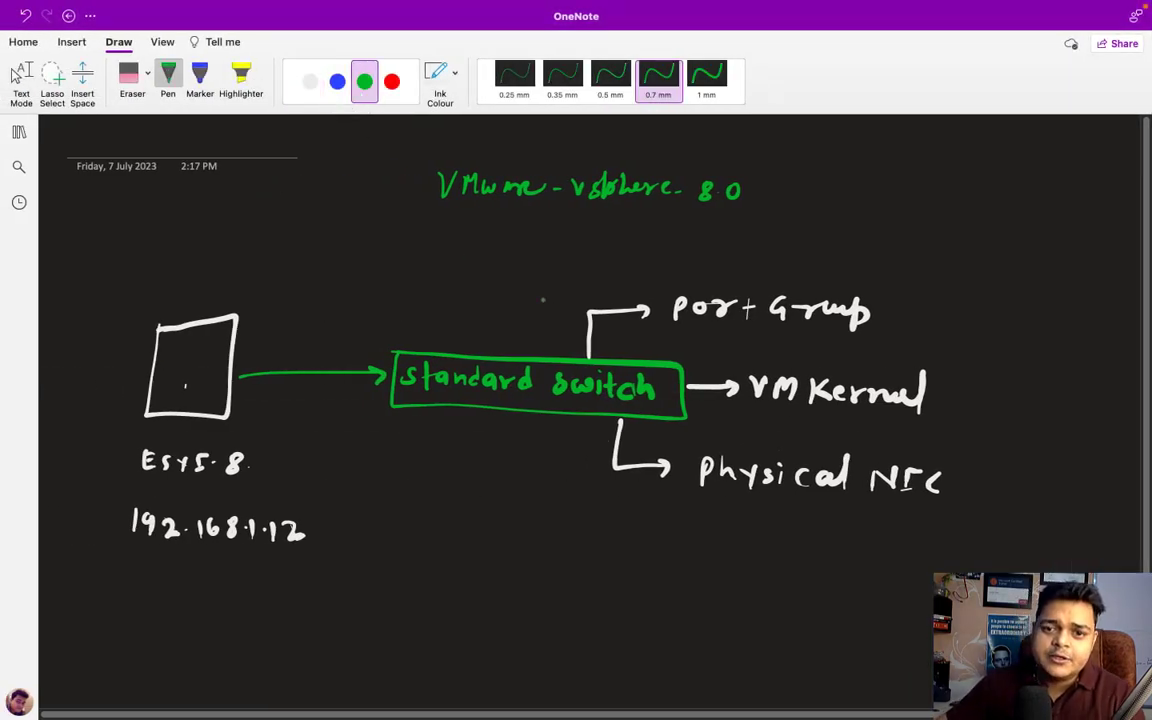
mouse_move(670, 294)
left_mouse_down()
mouse_move(670, 338)
mouse_move(835, 344)
mouse_move(882, 310)
mouse_move(672, 294)
left_mouse_up()
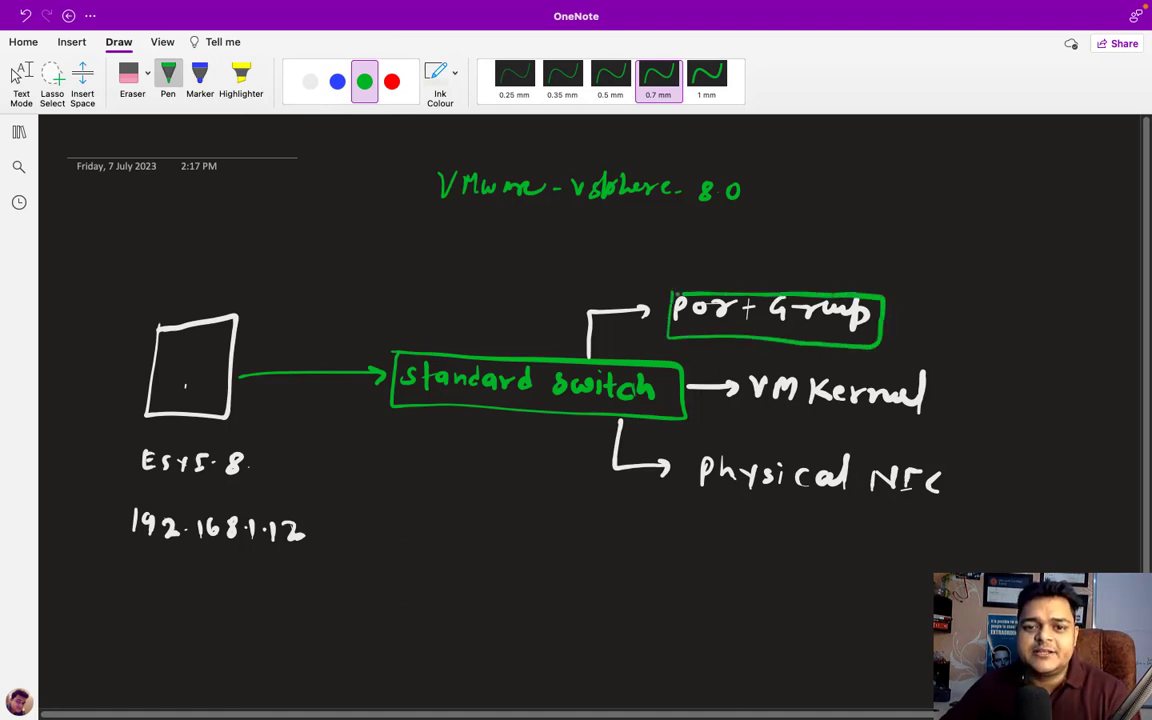
left_click(337, 81)
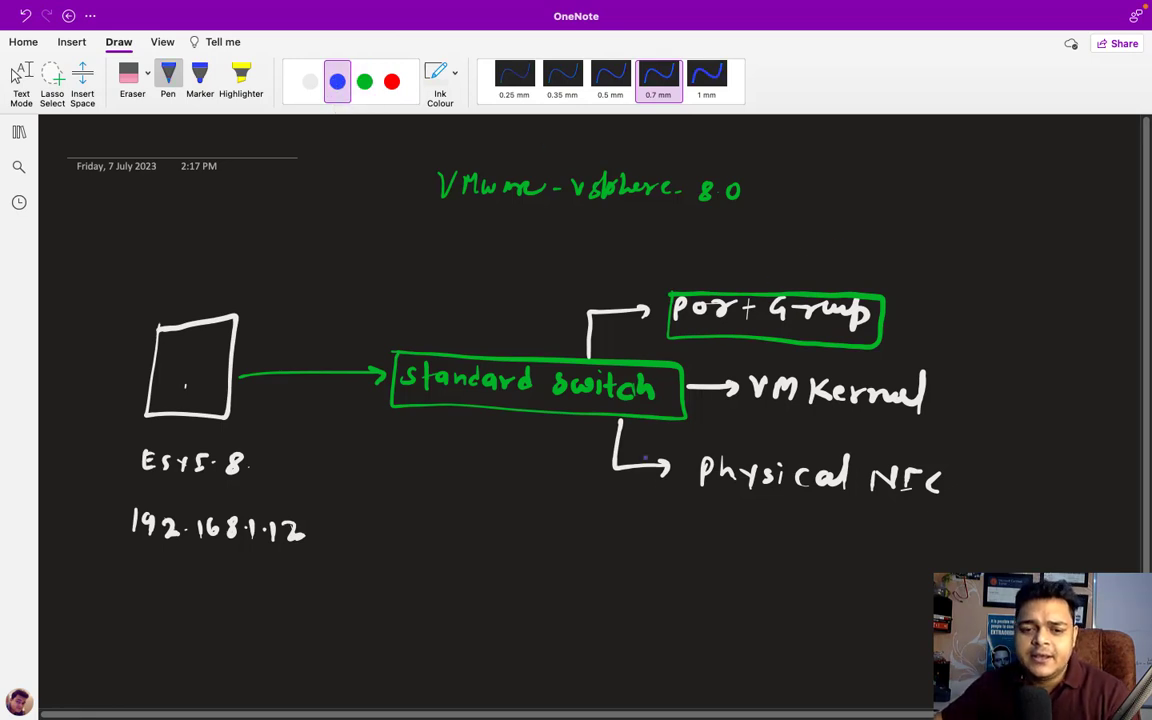
scroll(412, 591, "down", 4)
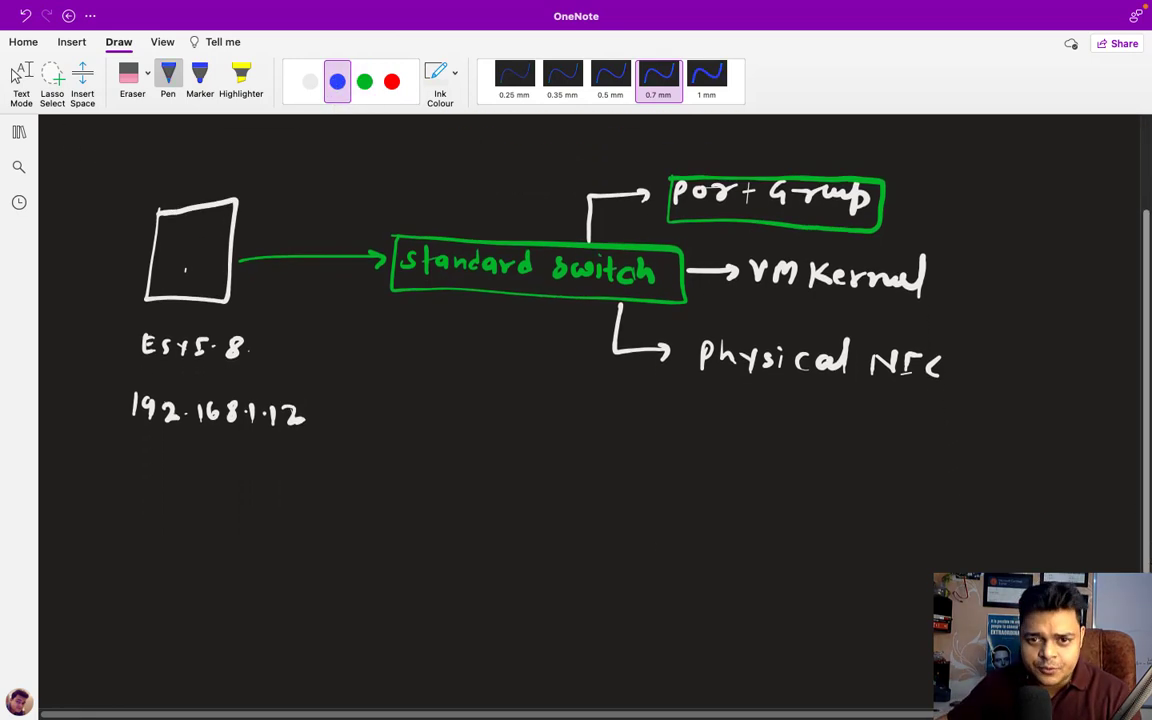
- Draw a blue port grid with dividers and label it 12 ports
mouse_move(436, 552)
left_mouse_down()
mouse_move(558, 551)
mouse_move(584, 570)
mouse_move(576, 592)
mouse_move(450, 594)
mouse_move(475, 573)
mouse_move(584, 572)
left_mouse_up()
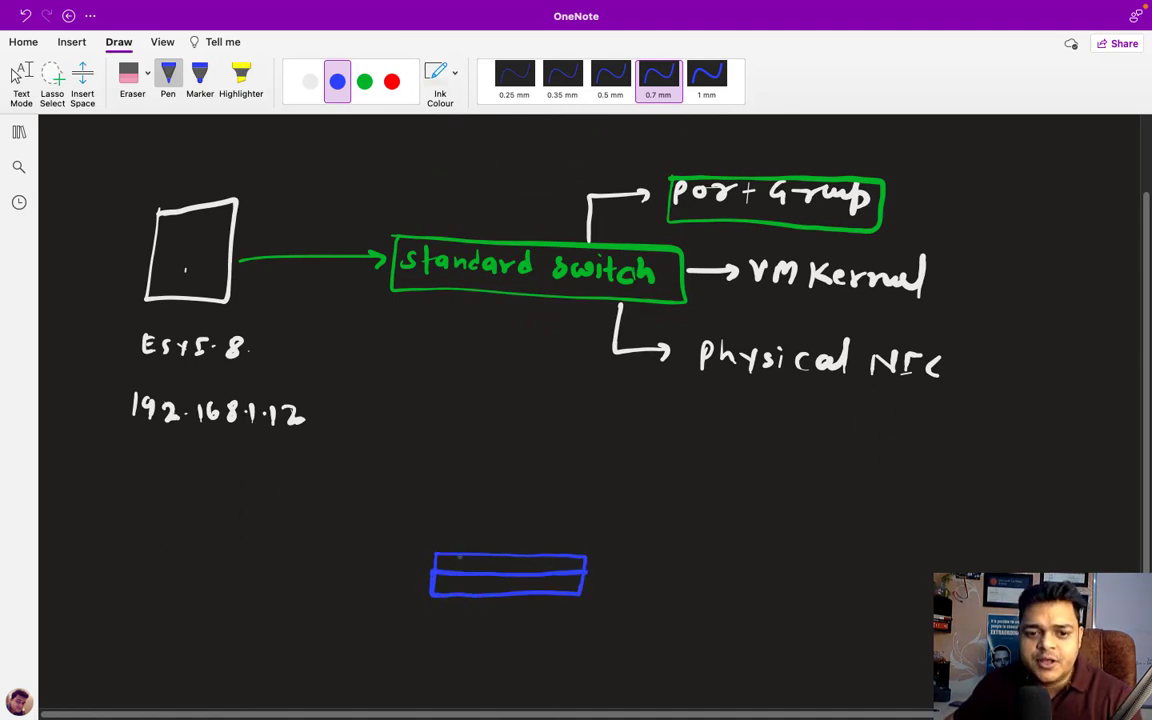
mouse_move(456, 555)
left_mouse_down()
mouse_move(455, 597)
mouse_move(481, 597)
left_mouse_up()
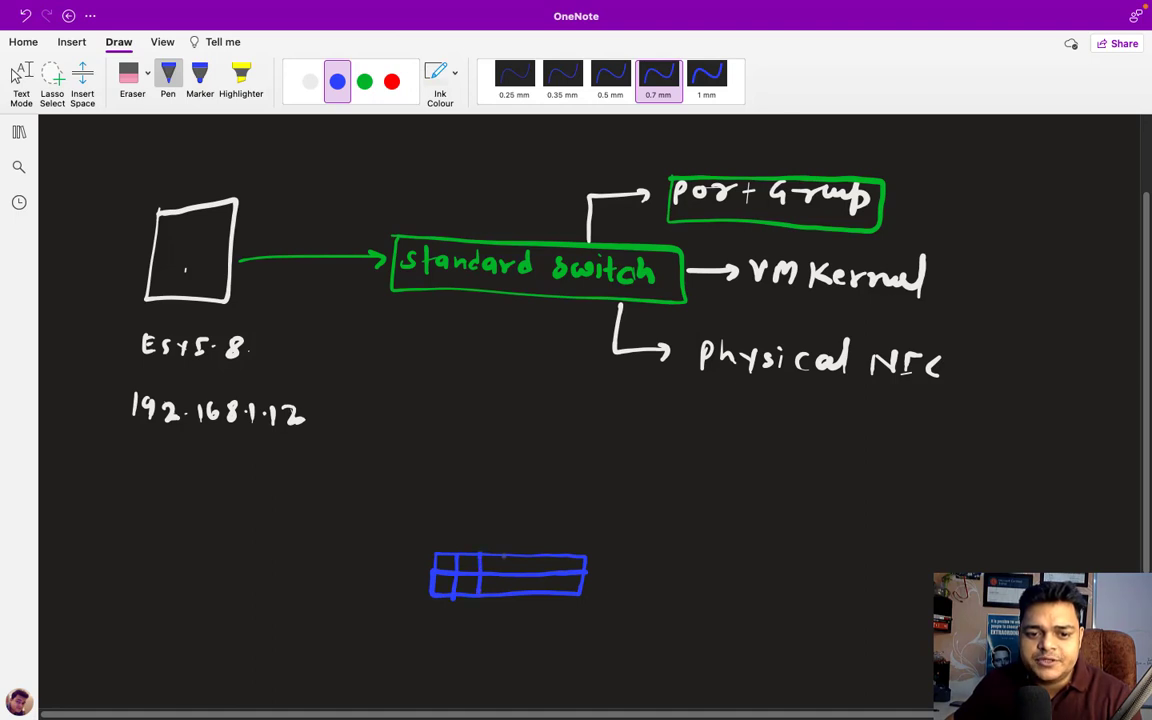
left_click_drag(524, 556, 526, 594)
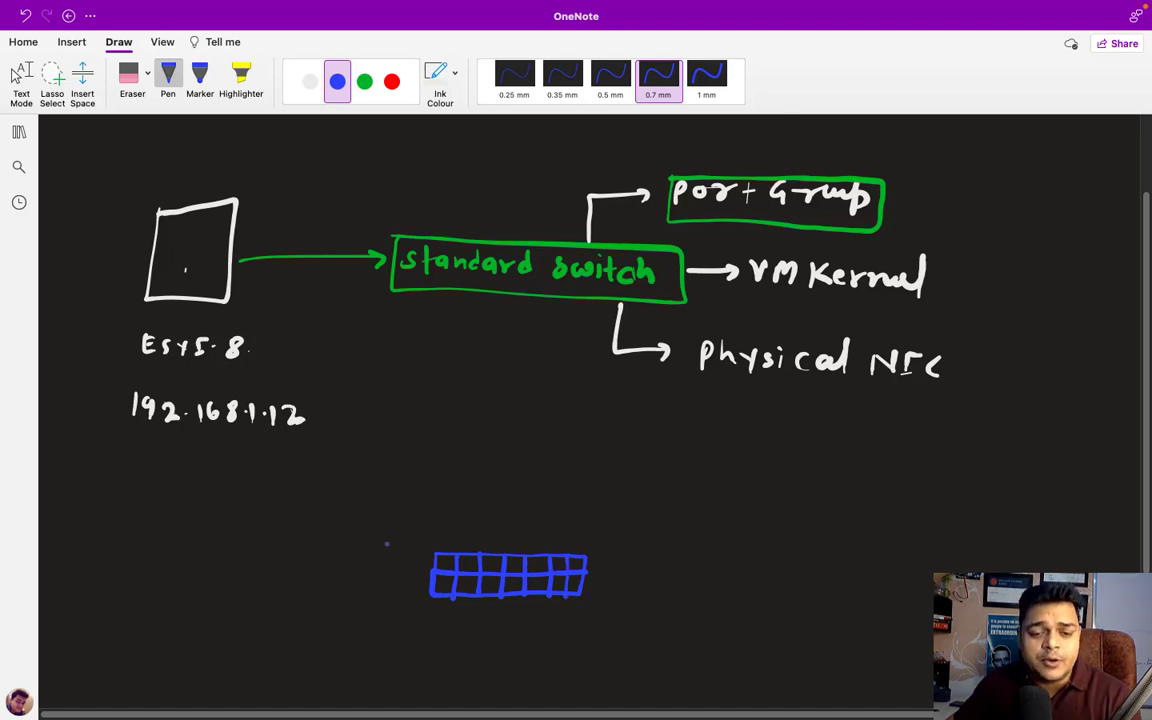
mouse_move(340, 572)
left_mouse_down()
mouse_move(354, 585)
mouse_move(376, 568)
left_mouse_up()
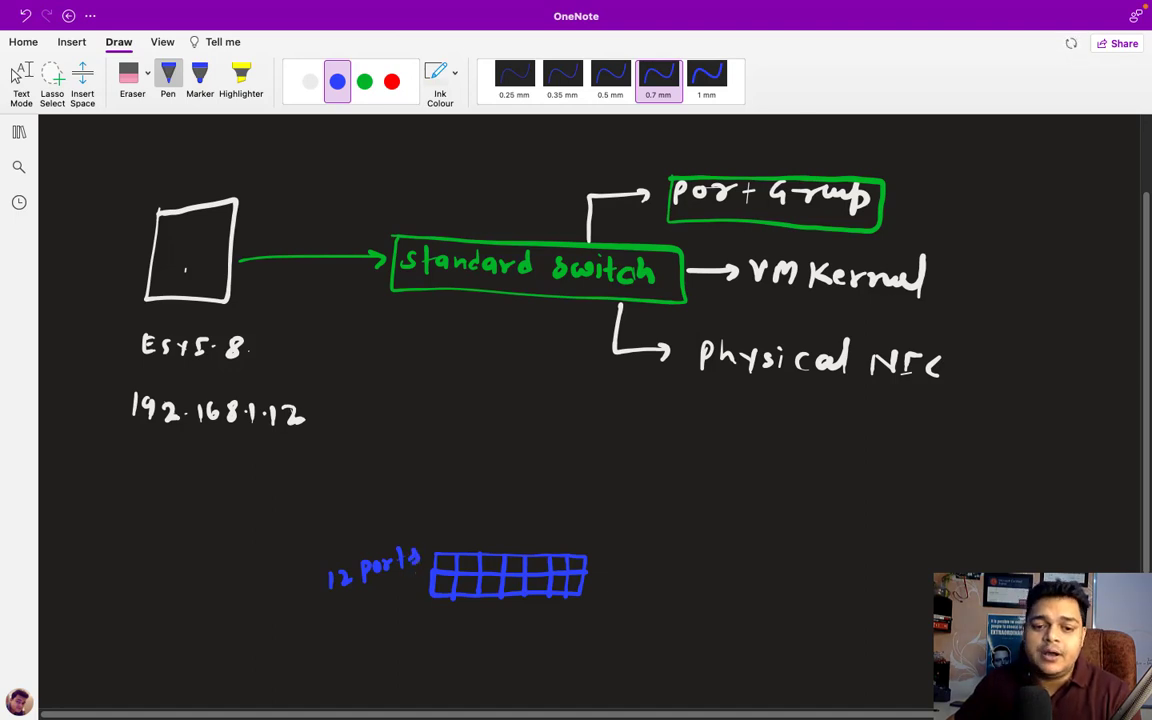
- Add red arrows splitting the grid into HR and sales, and begin a computer above it
left_click(391, 82)
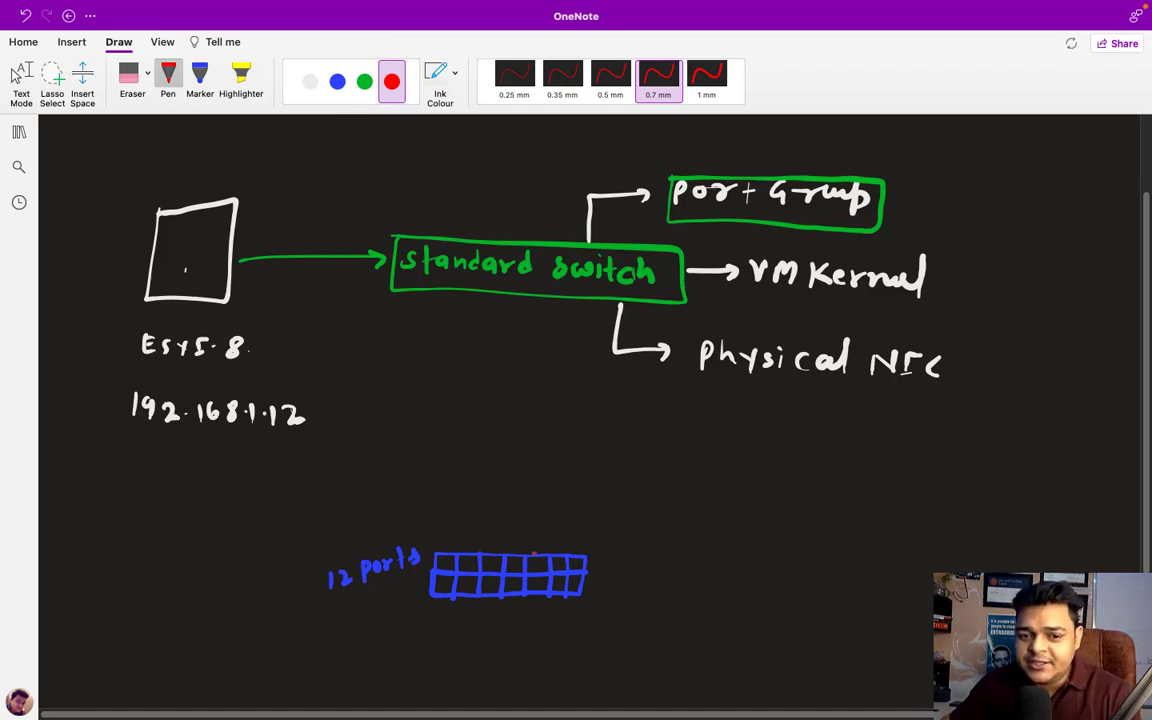
left_click_drag(598, 566, 627, 565)
mouse_move(639, 555)
left_mouse_down()
mouse_move(638, 572)
mouse_move(654, 563)
left_mouse_up()
mouse_move(654, 552)
left_mouse_down()
mouse_move(655, 572)
mouse_move(667, 572)
left_mouse_up()
left_click_drag(667, 550, 687, 573)
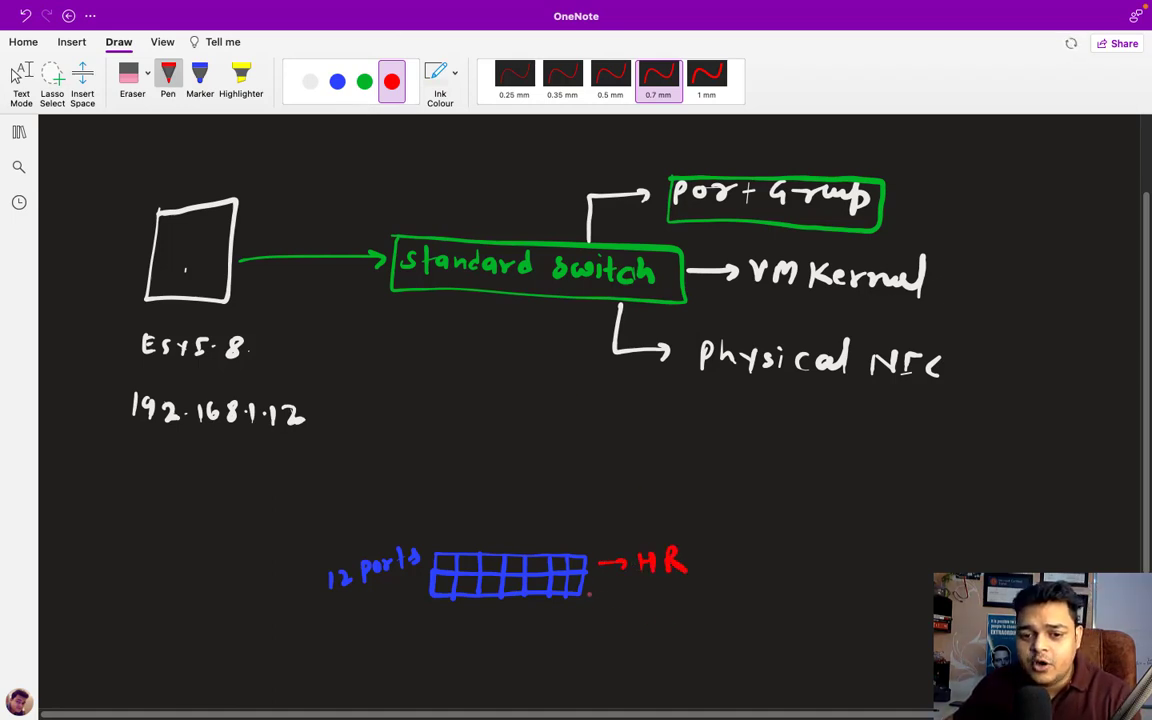
left_click_drag(590, 594, 695, 601)
left_click_drag(711, 598, 711, 599)
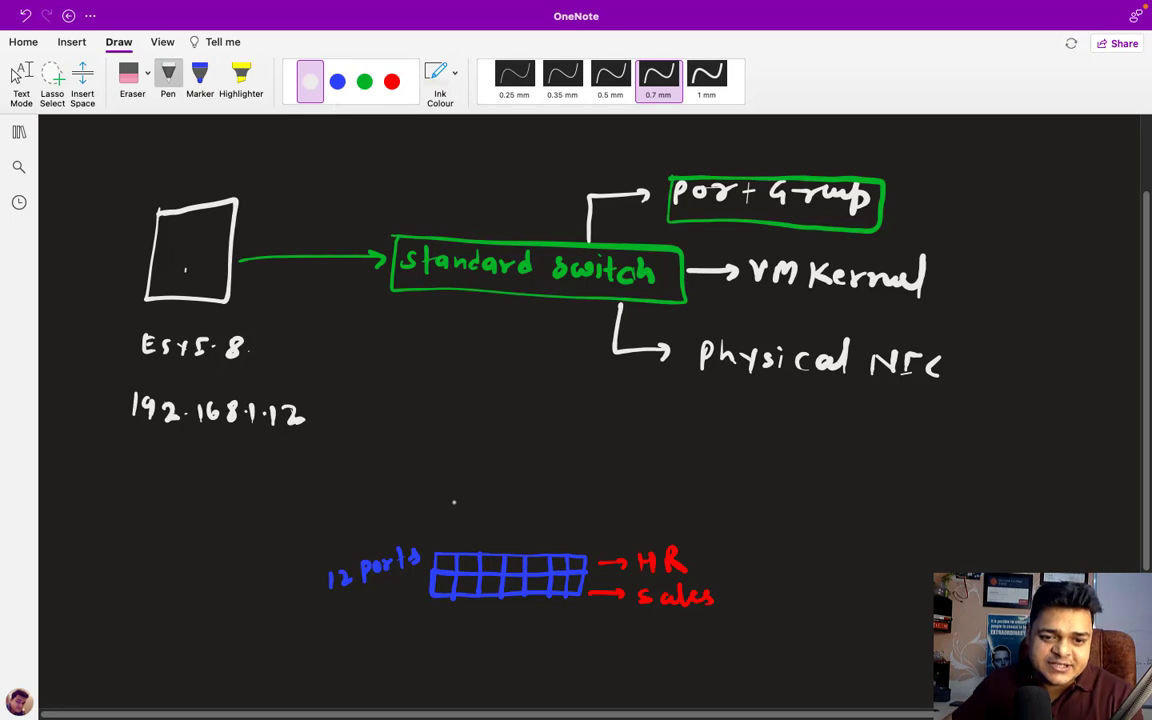
mouse_move(438, 492)
left_mouse_down()
mouse_move(438, 514)
mouse_move(488, 514)
left_mouse_up()
- Draw four computers above the port grid, each wired to a port
mouse_move(488, 493)
left_mouse_down()
mouse_move(510, 493)
mouse_move(510, 514)
left_mouse_up()
left_click_drag(490, 508, 562, 512)
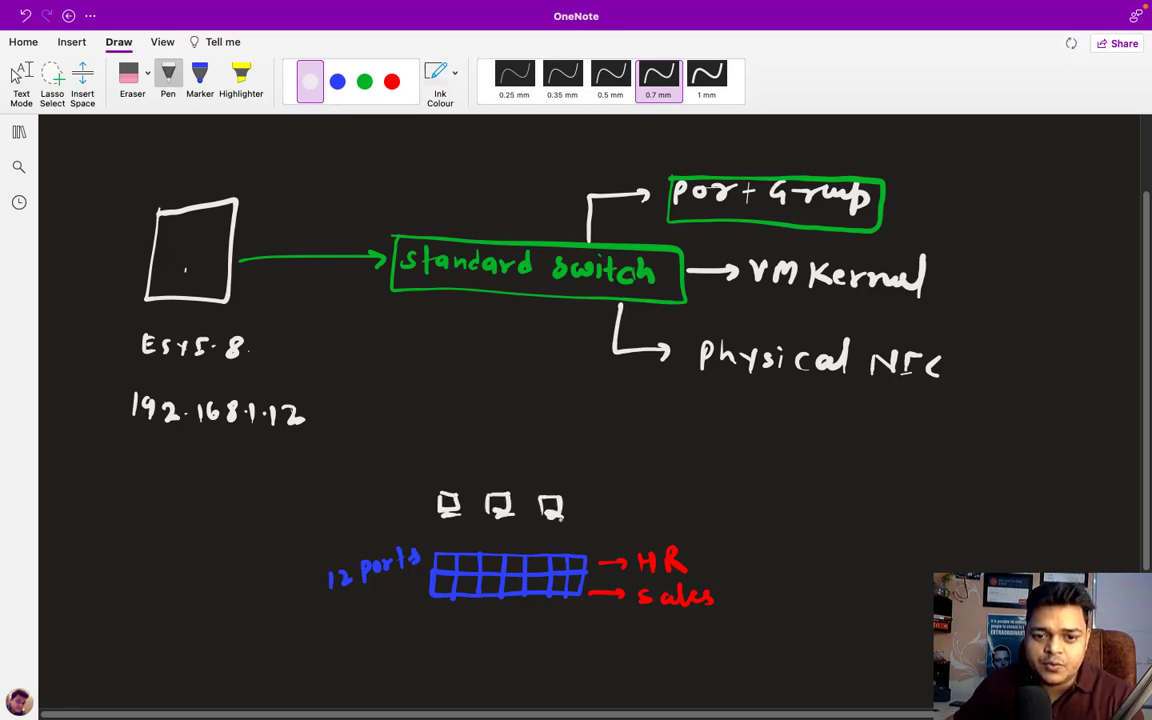
left_click_drag(456, 522, 456, 562)
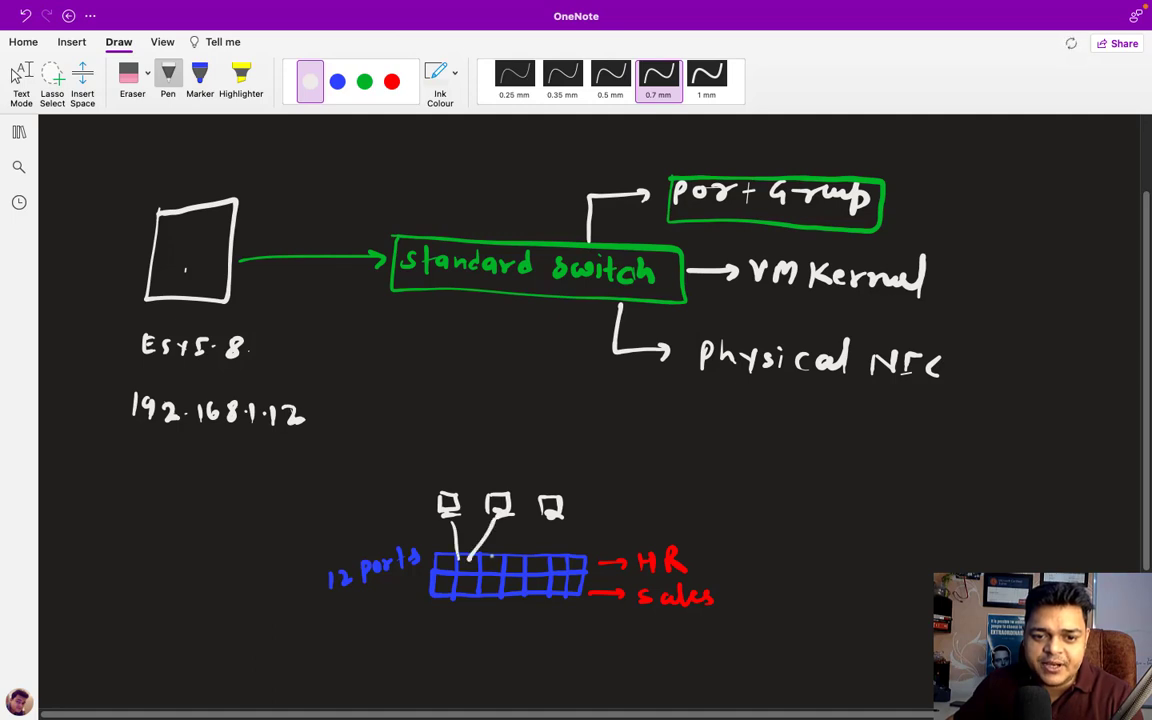
left_click_drag(498, 516, 462, 556)
left_click_drag(550, 517, 497, 551)
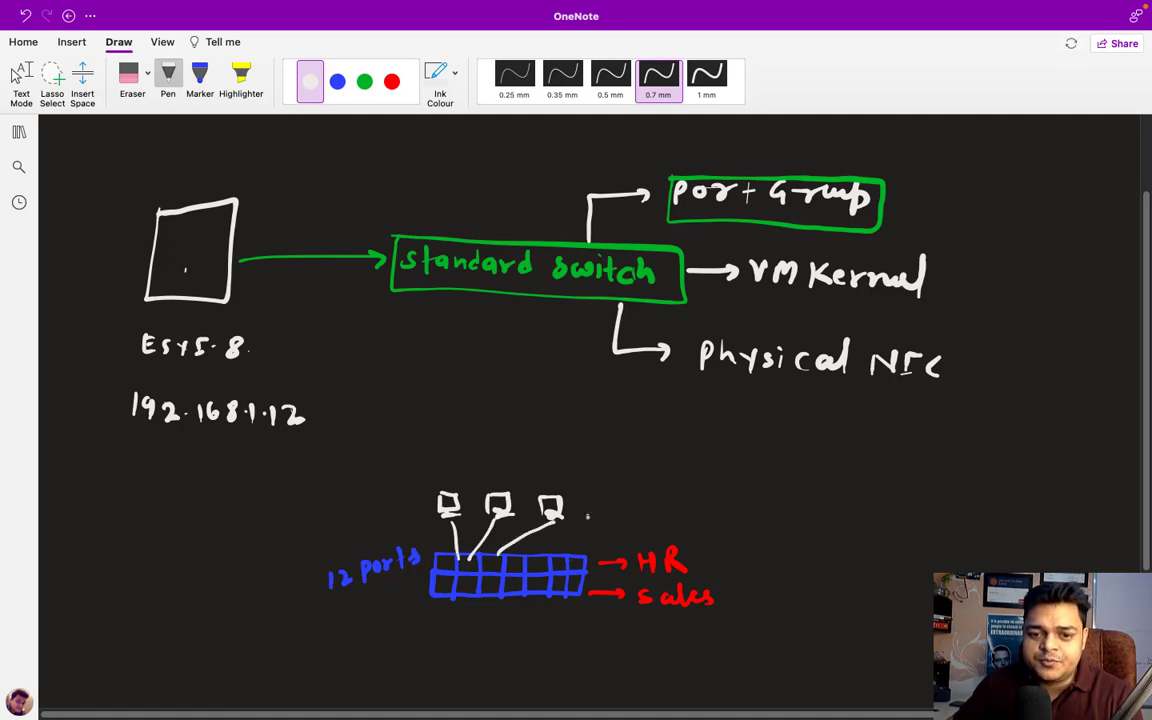
left_click_drag(587, 508, 587, 526)
mouse_move(587, 508)
left_mouse_down()
mouse_move(609, 508)
mouse_move(609, 526)
left_mouse_up()
mouse_move(588, 525)
left_mouse_down()
mouse_move(610, 525)
mouse_move(582, 556)
left_mouse_up()
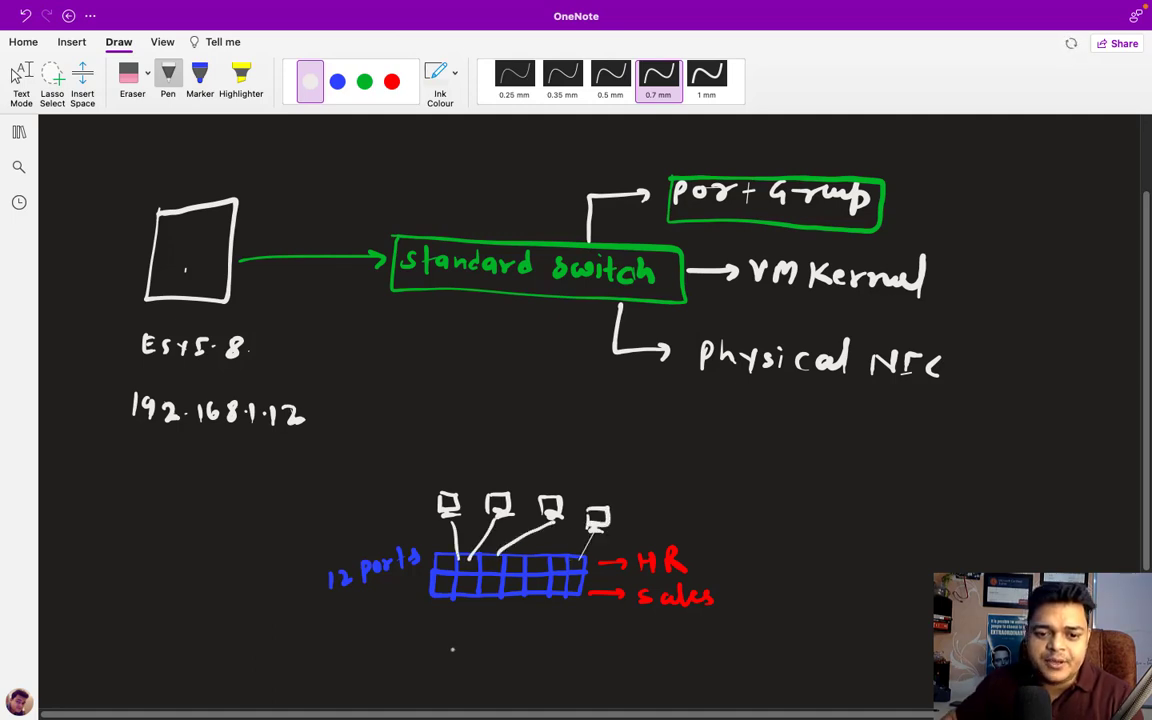
- Draw three computers below the grid wired to ports, and emphasise the 12 ports label
mouse_move(432, 648)
left_mouse_down()
mouse_move(432, 675)
mouse_move(458, 646)
left_mouse_up()
mouse_move(458, 646)
left_mouse_down()
mouse_move(458, 675)
mouse_move(523, 655)
mouse_move(525, 681)
left_mouse_up()
mouse_move(500, 683)
left_mouse_down()
mouse_move(554, 680)
mouse_move(580, 656)
mouse_move(582, 678)
left_mouse_up()
left_click_drag(556, 681, 582, 678)
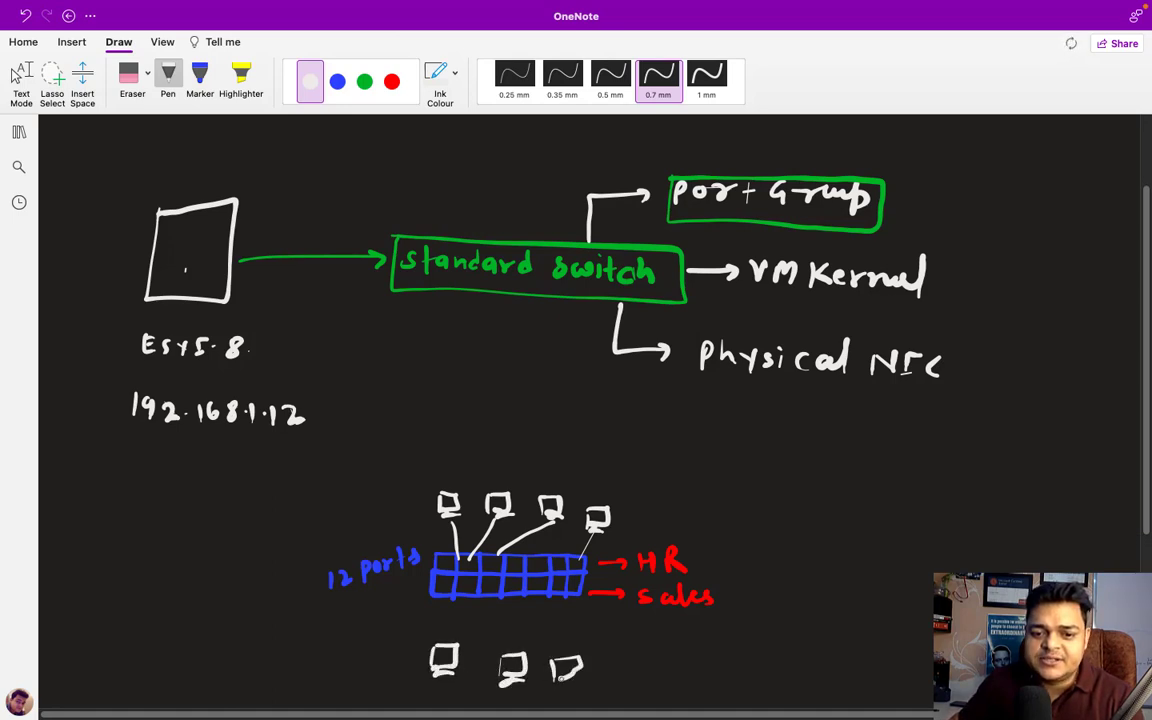
mouse_move(503, 600)
left_mouse_down()
mouse_move(510, 615)
mouse_move(448, 645)
mouse_move(557, 655)
left_mouse_up()
left_click(512, 635)
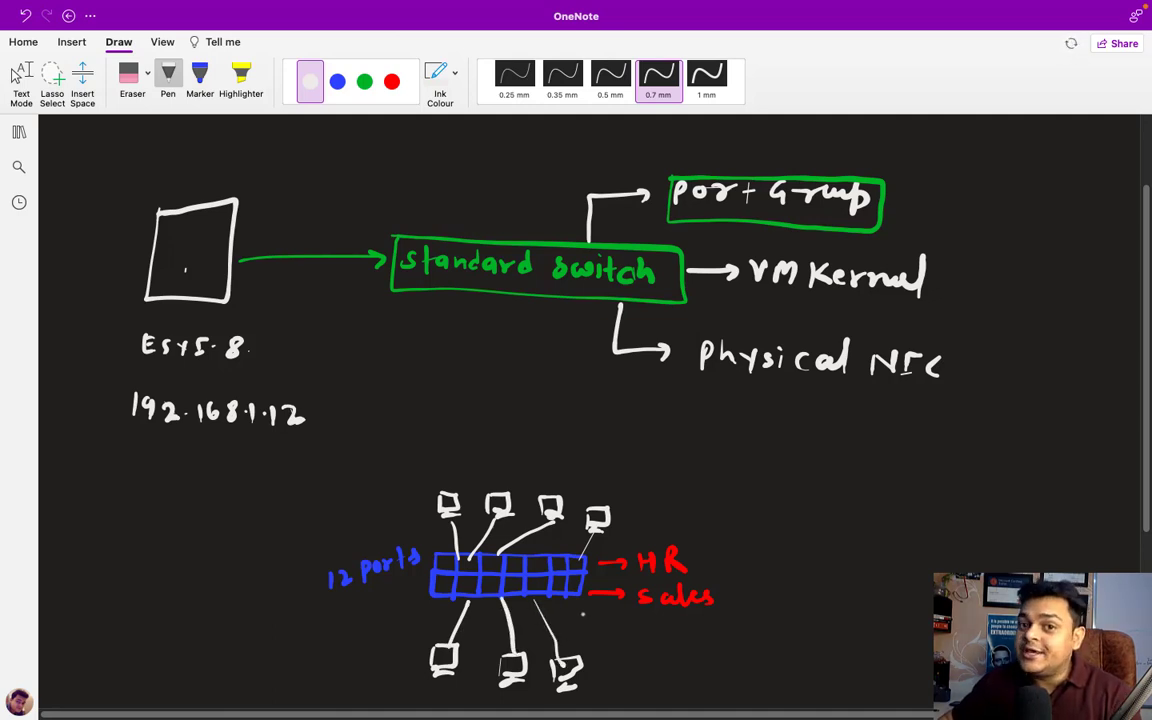
mouse_move(348, 592)
left_mouse_down()
mouse_move(400, 575)
mouse_move(396, 537)
left_mouse_up()
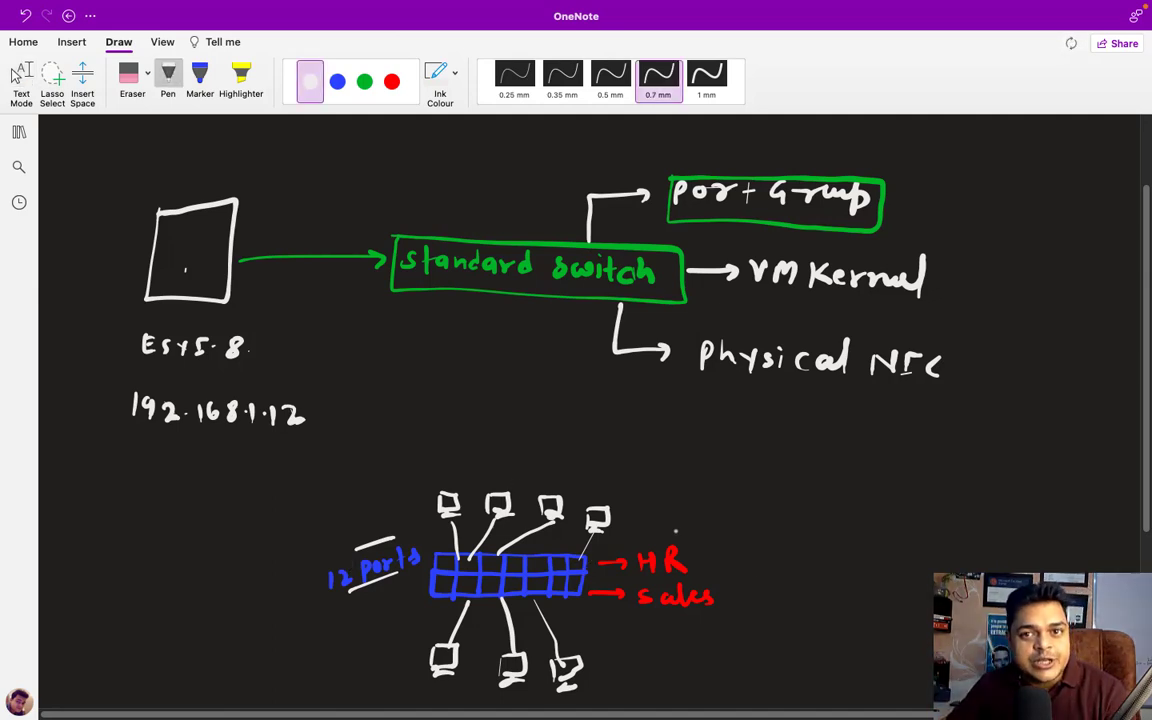
- Label the upper computers VLAN-1 and the lower computers VLAN-2
mouse_move(655, 514)
left_mouse_down()
mouse_move(708, 500)
mouse_move(729, 515)
left_mouse_up()
left_click(737, 500)
left_click_drag(737, 507, 748, 515)
left_click_drag(733, 508, 788, 505)
left_click_drag(797, 499, 800, 513)
mouse_move(621, 658)
left_mouse_down()
mouse_move(676, 643)
mouse_move(696, 662)
mouse_move(731, 655)
left_mouse_up()
mouse_move(747, 645)
left_mouse_down()
mouse_move(747, 662)
mouse_move(768, 662)
mouse_move(772, 645)
mouse_move(791, 651)
left_mouse_up()
left_click_drag(800, 645, 823, 658)
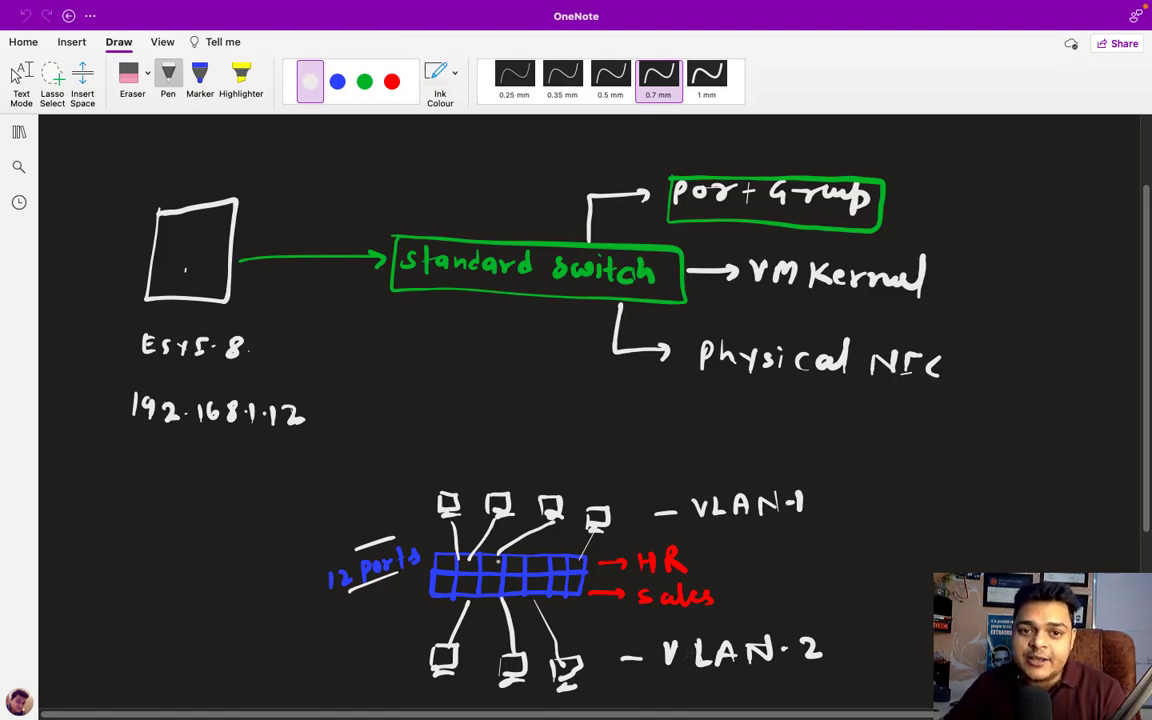
- In green ink, write a boxed '40up' under the standard switch with 'ports' beneath it
left_click(365, 81)
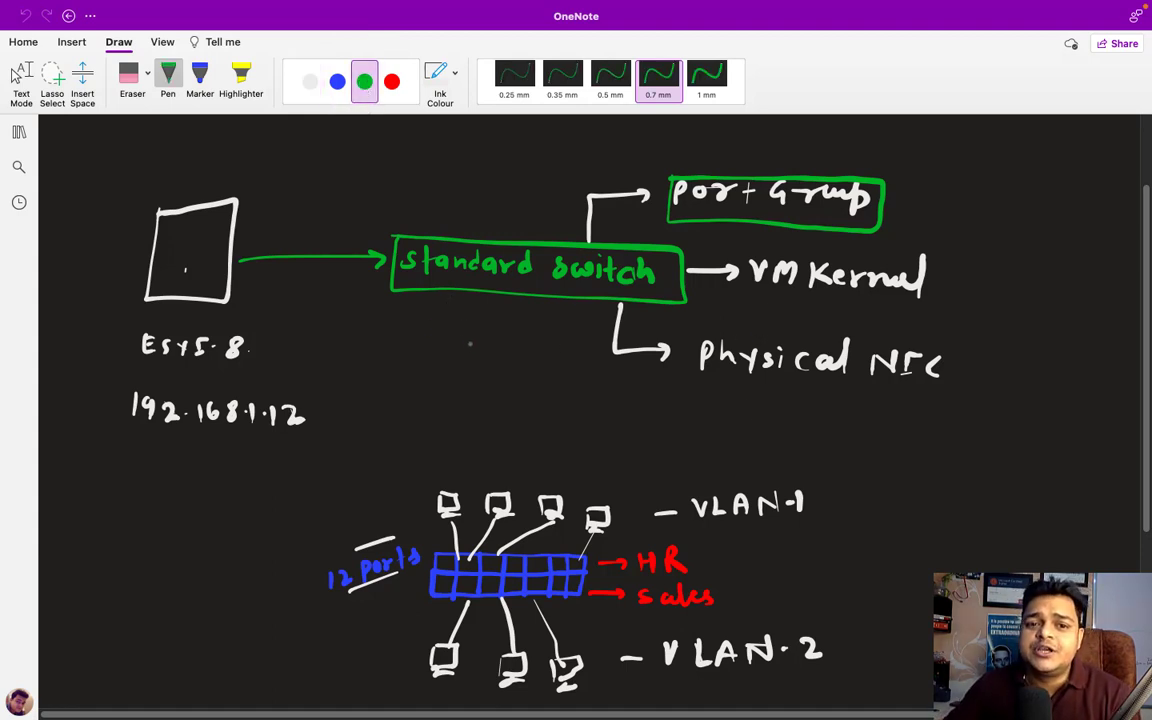
mouse_move(461, 322)
left_mouse_down()
mouse_move(467, 342)
mouse_move(481, 327)
mouse_move(507, 334)
left_mouse_up()
mouse_move(441, 319)
left_mouse_down()
mouse_move(443, 352)
mouse_move(537, 348)
mouse_move(436, 363)
mouse_move(499, 372)
left_mouse_up()
mouse_move(511, 384)
left_mouse_down()
mouse_move(520, 372)
mouse_move(529, 384)
left_mouse_up()
left_click_drag(521, 373, 539, 384)
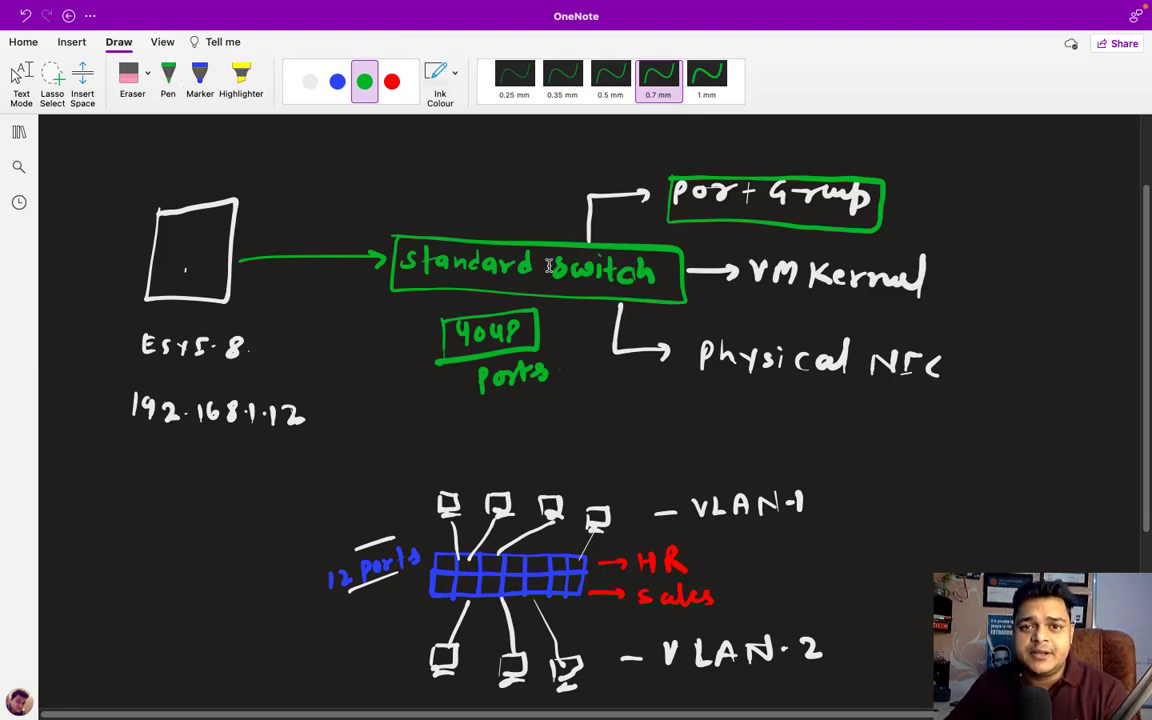
key("Escape")
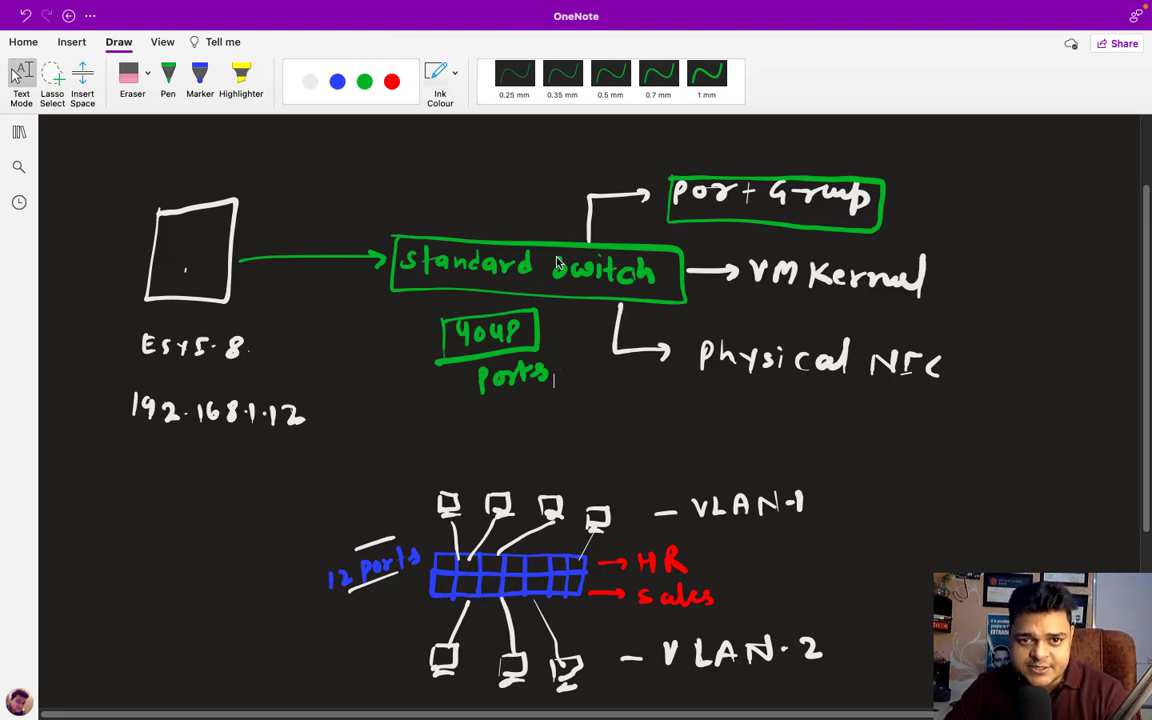
- In green ink, branch Port Group into boxed HR and Sales and write 'physical' by the 12 ports
left_click(658, 75)
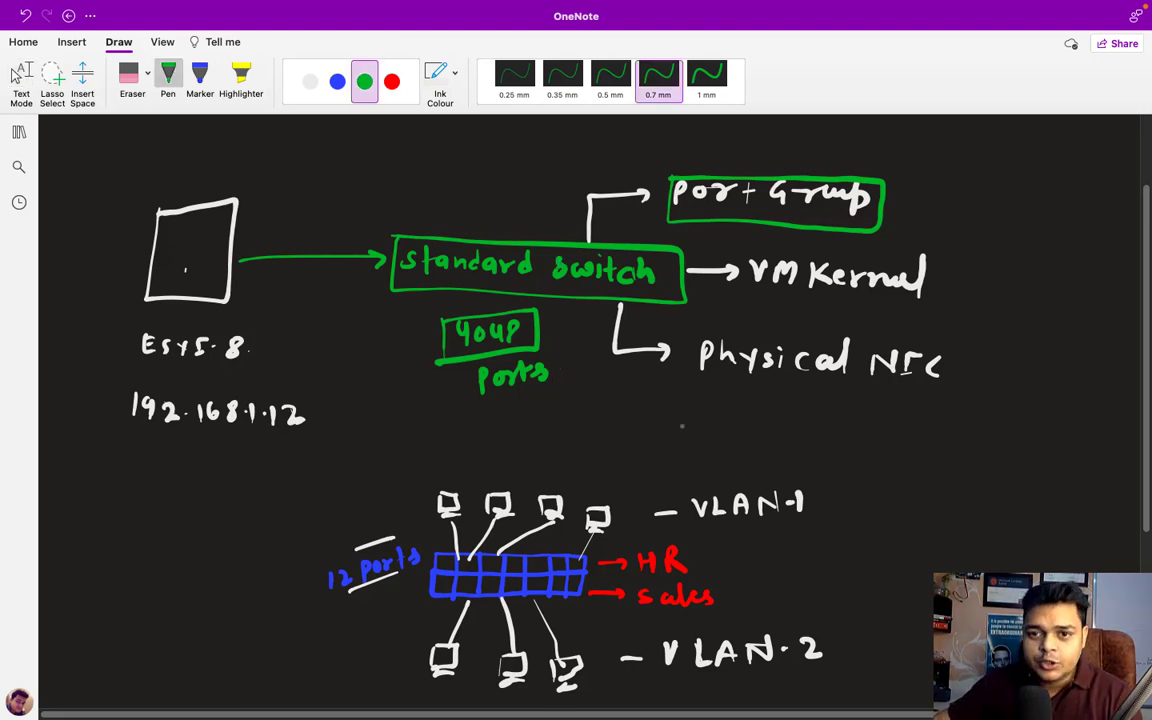
left_click_drag(884, 180, 930, 155)
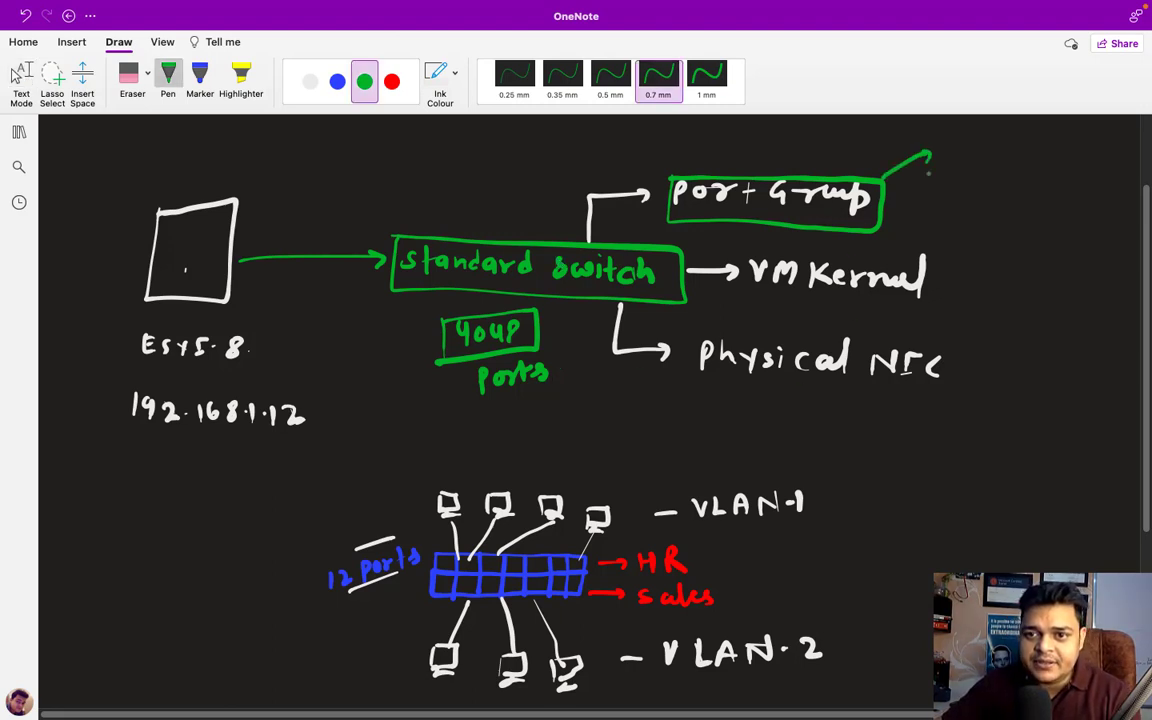
left_click_drag(886, 218, 924, 231)
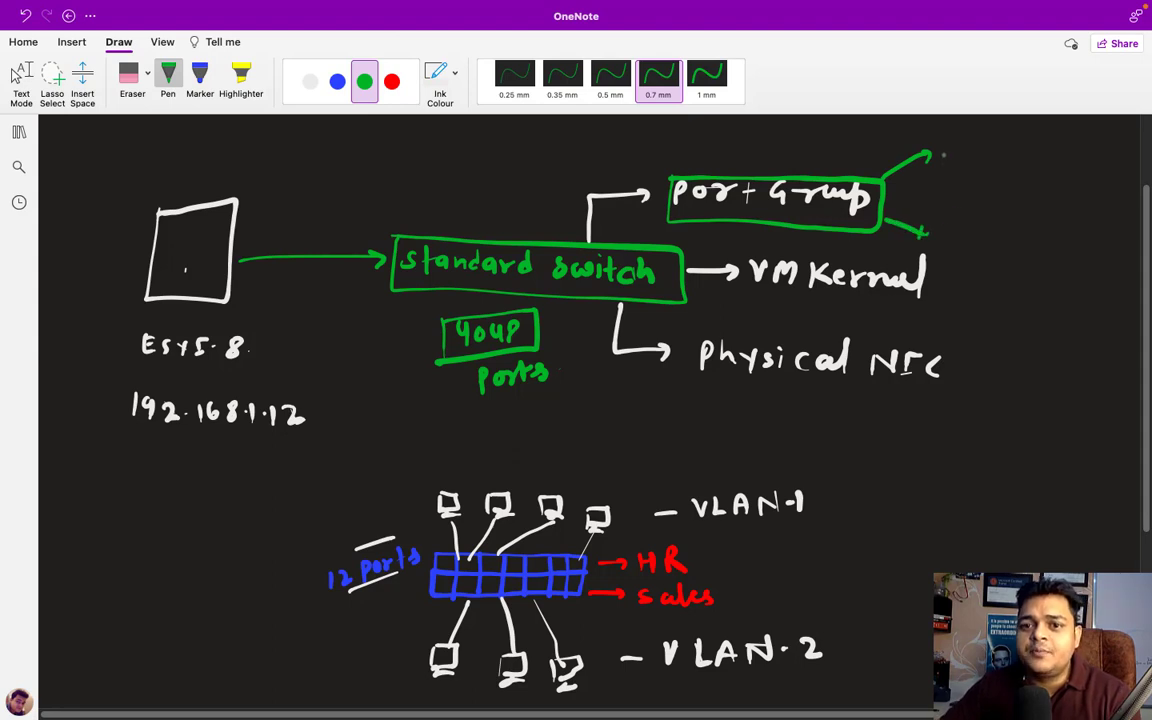
mouse_move(946, 145)
left_mouse_down()
mouse_move(946, 165)
mouse_move(961, 155)
left_mouse_up()
left_click_drag(961, 145, 961, 165)
mouse_move(976, 145)
left_mouse_down()
mouse_move(976, 168)
mouse_move(995, 167)
left_mouse_up()
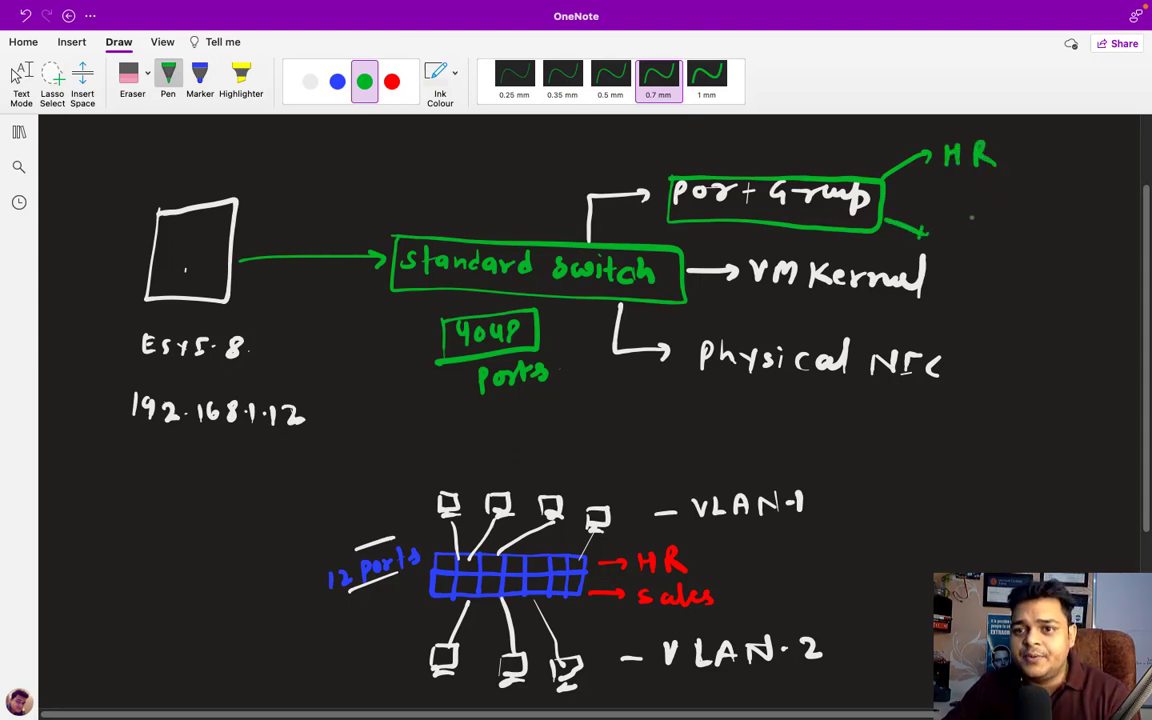
mouse_move(952, 217)
left_mouse_down()
mouse_move(944, 230)
mouse_move(1020, 229)
left_mouse_up()
mouse_move(938, 240)
left_mouse_down()
mouse_move(938, 206)
mouse_move(1032, 203)
mouse_move(936, 241)
left_mouse_up()
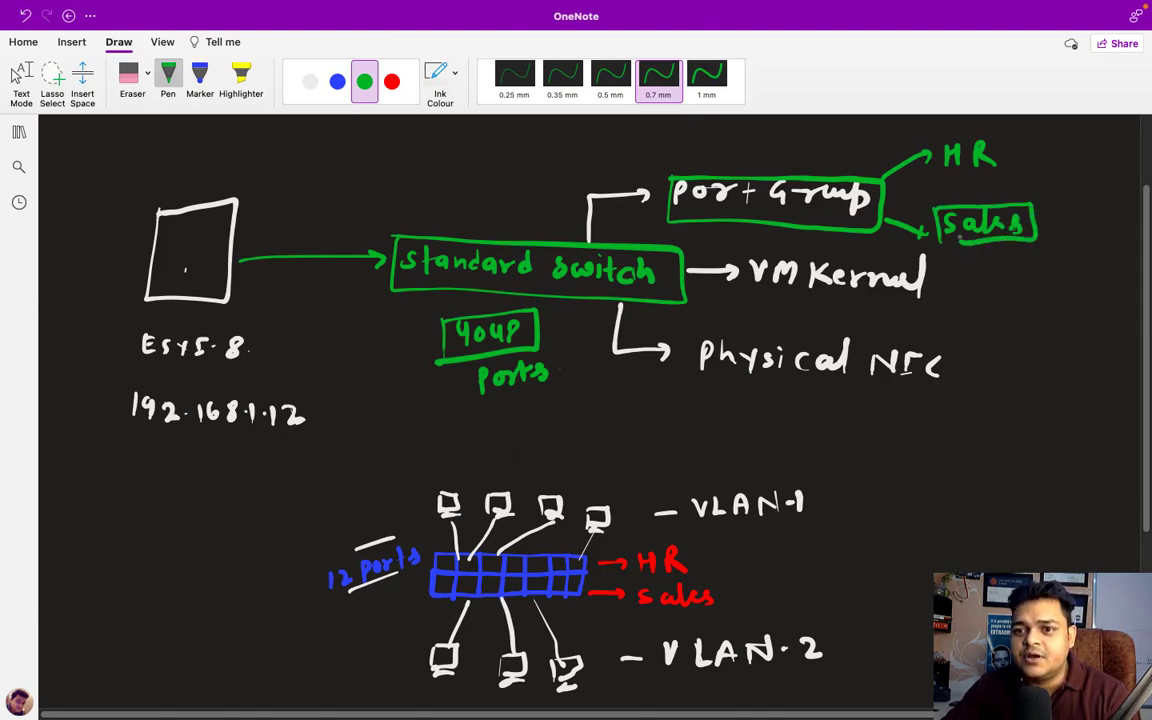
mouse_move(940, 133)
left_mouse_down()
mouse_move(976, 177)
mouse_move(1013, 133)
mouse_move(940, 131)
left_mouse_up()
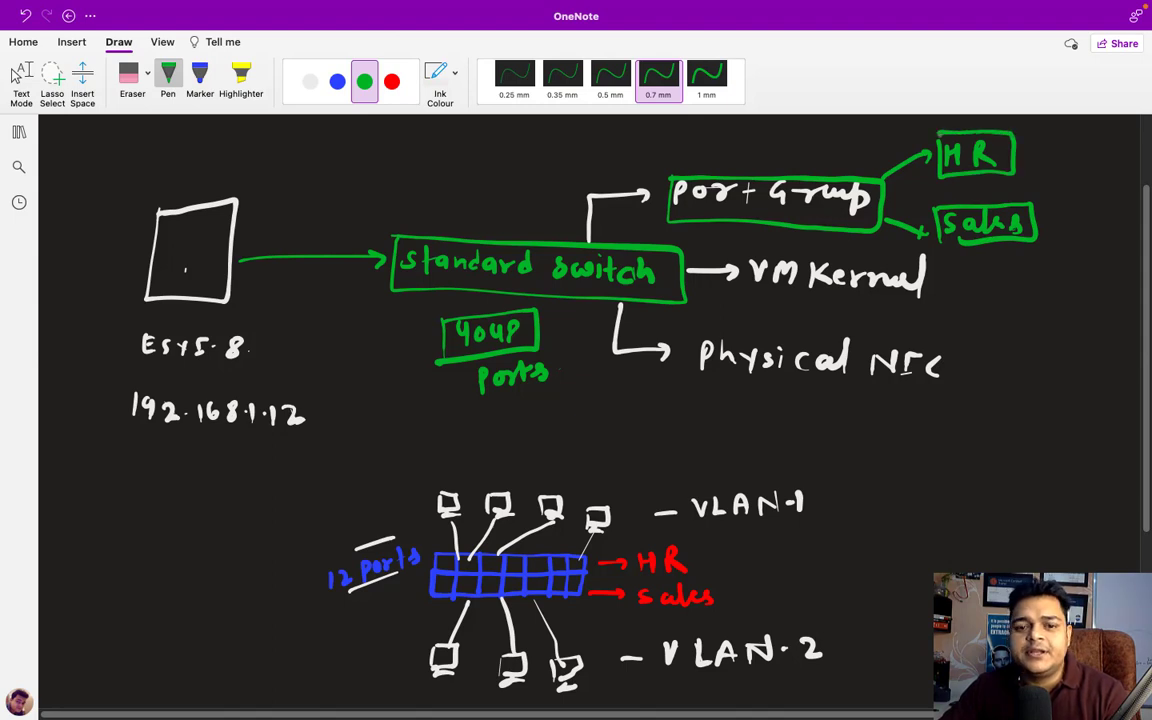
mouse_move(195, 600)
left_mouse_down()
mouse_move(205, 580)
mouse_move(242, 585)
mouse_move(275, 548)
mouse_move(303, 545)
mouse_move(260, 620)
mouse_move(240, 621)
left_mouse_up()
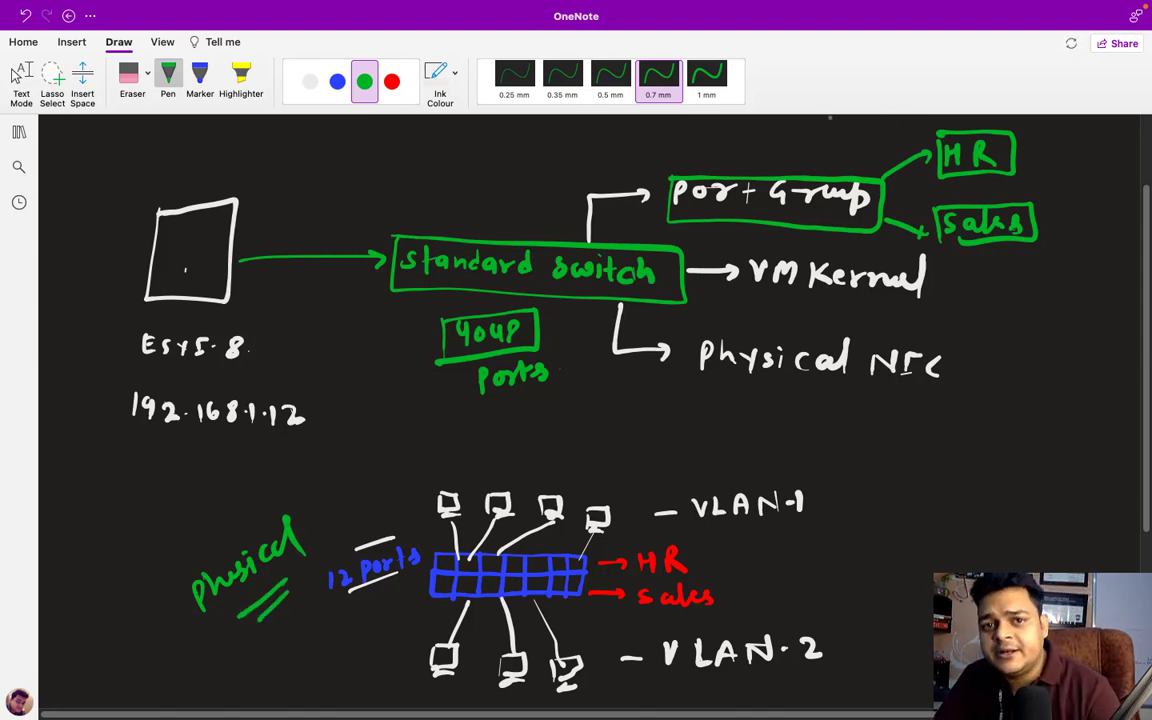
- In blue ink, draw VM squares beside HR and Sales and cross them apart with an X
left_click(337, 82)
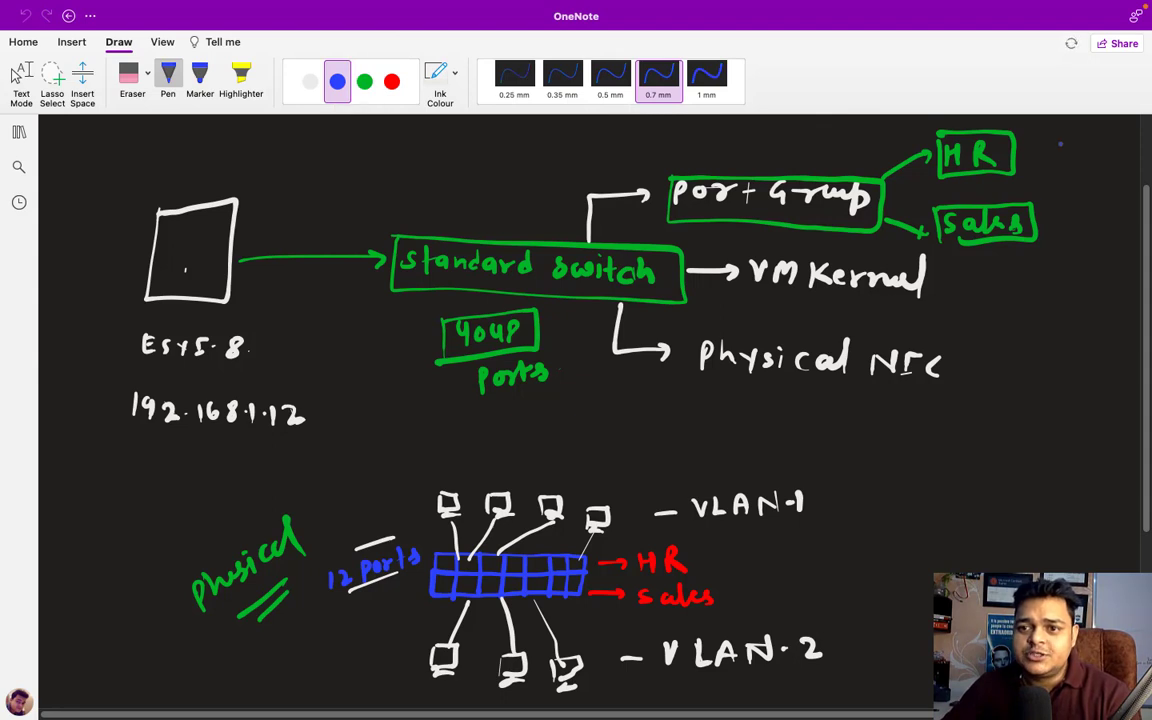
mouse_move(1035, 145)
left_mouse_down()
mouse_move(1045, 157)
mouse_move(1036, 143)
mouse_move(1094, 155)
mouse_move(1074, 148)
left_mouse_up()
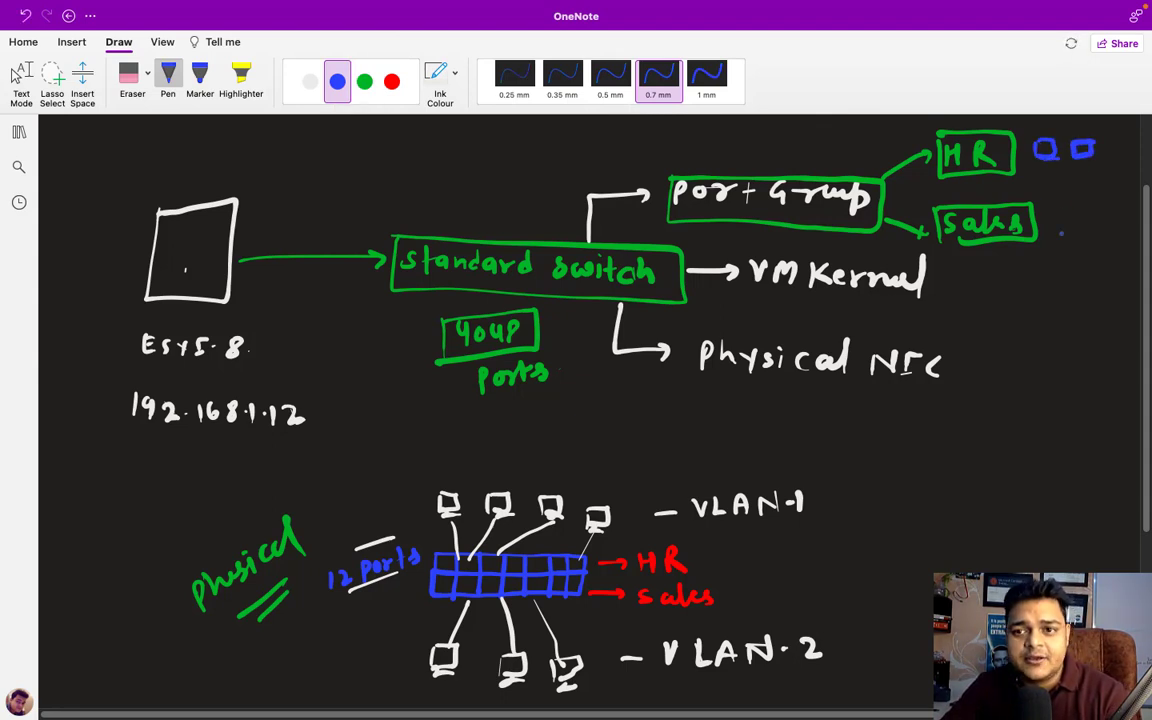
mouse_move(1062, 209)
left_mouse_down()
mouse_move(1061, 228)
mouse_move(1063, 210)
mouse_move(1114, 209)
mouse_move(1098, 228)
left_mouse_up()
left_click_drag(1080, 181, 1097, 200)
left_click_drag(1097, 181, 1080, 200)
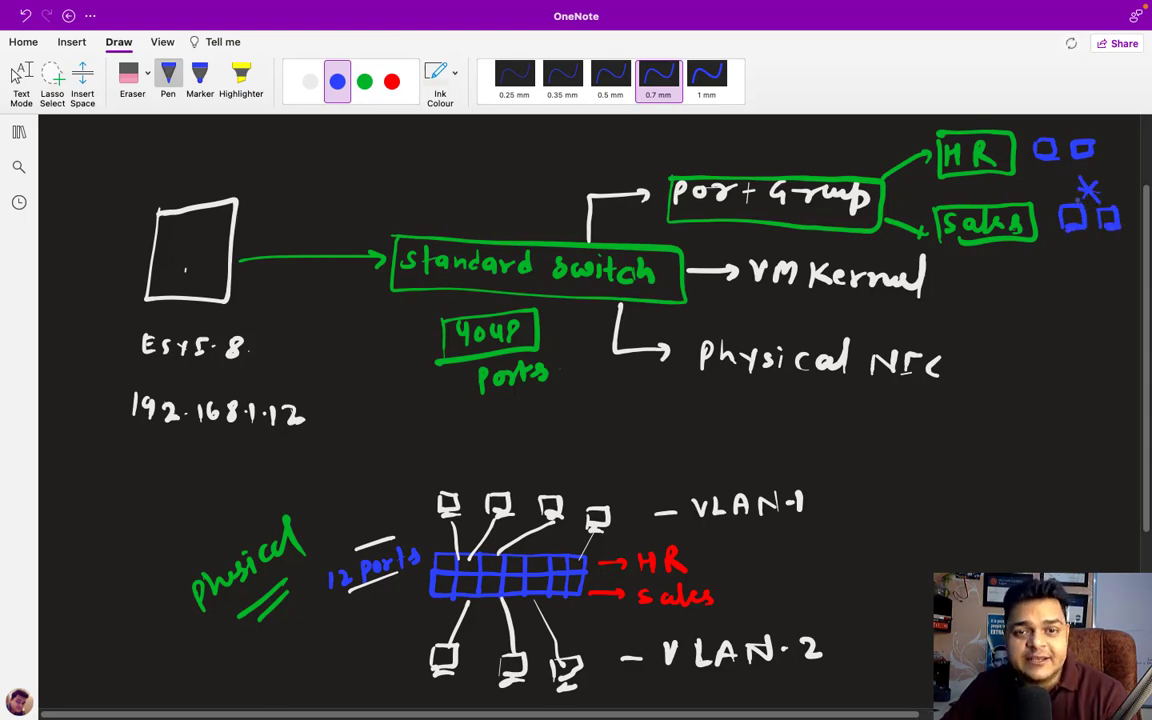
- Stop inking and switch Spaces back to the ESXi browser window
key("Escape")
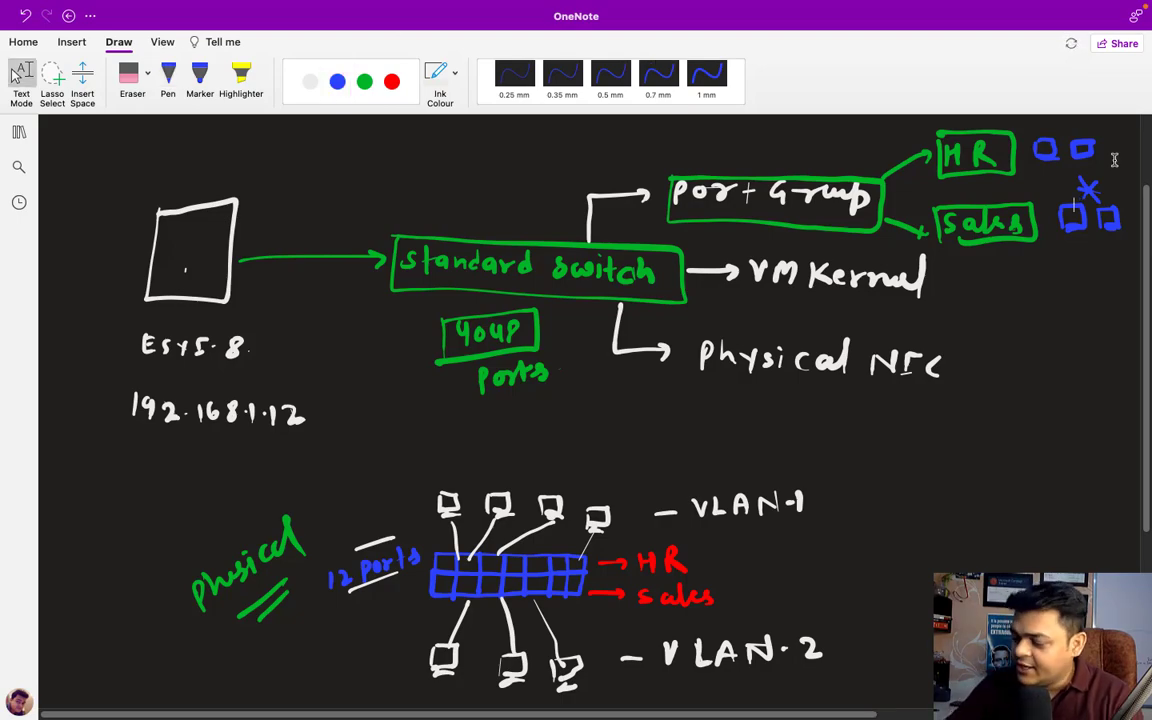
key("ctrl+Left")
key("ctrl+Right")
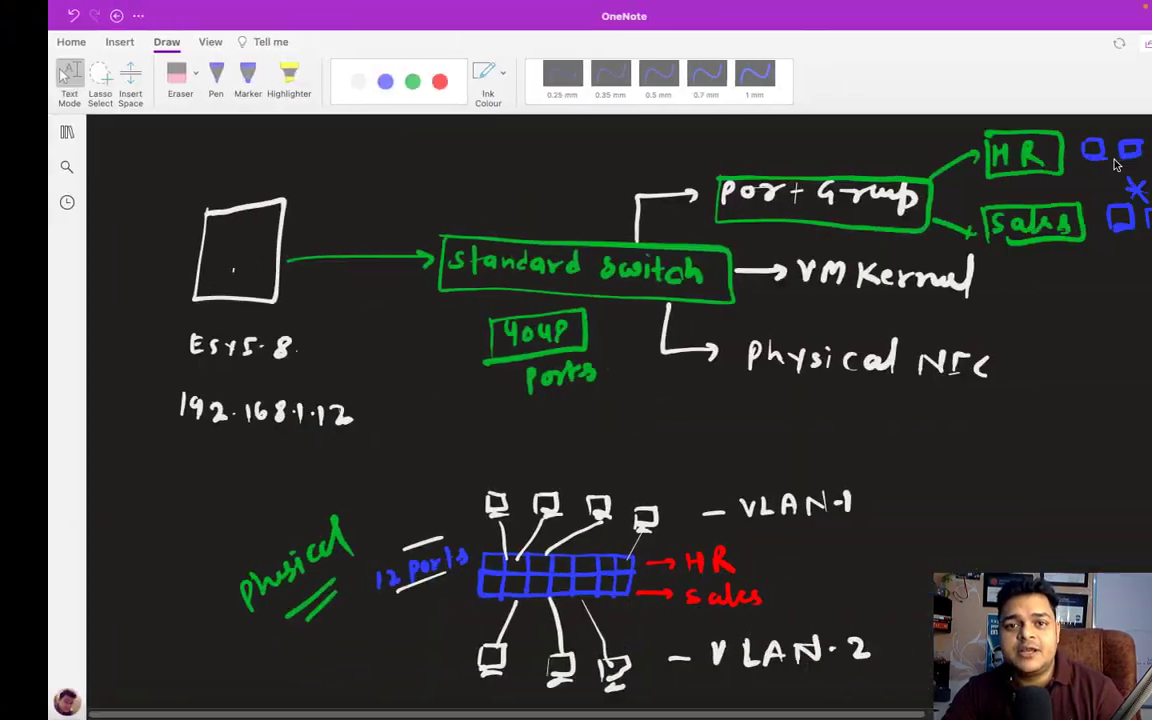
key("ctrl+Right")
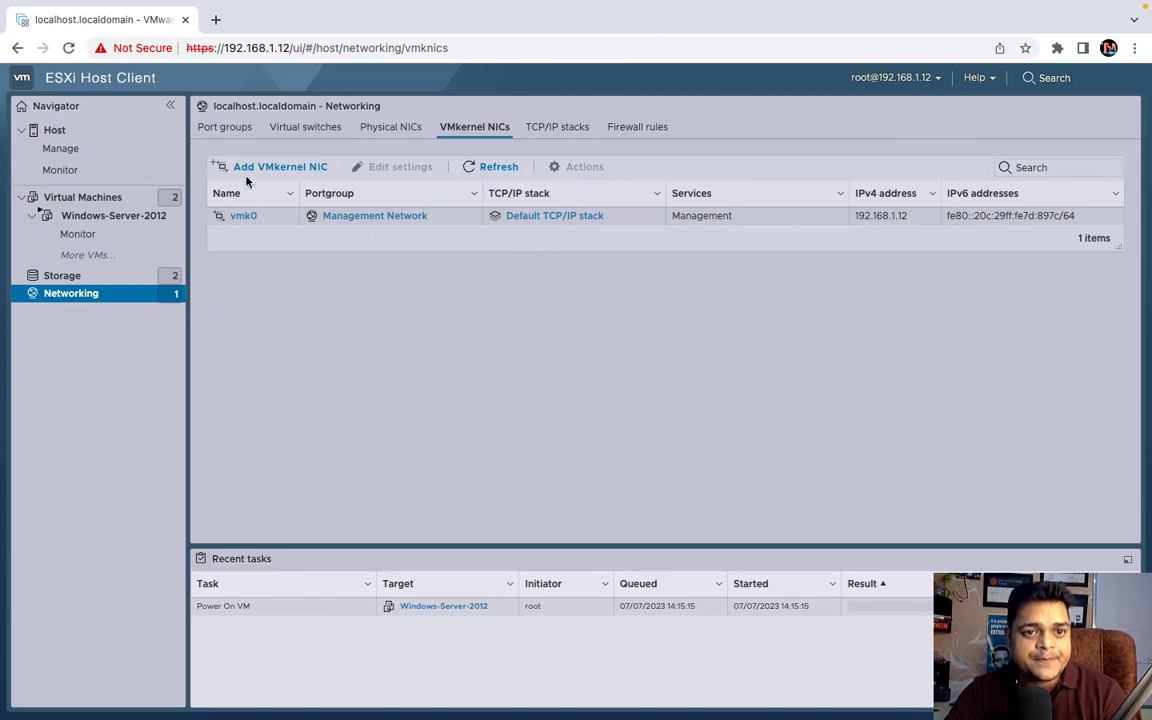
- From the Networking Port groups tab, start Add port group
left_click(223, 125)
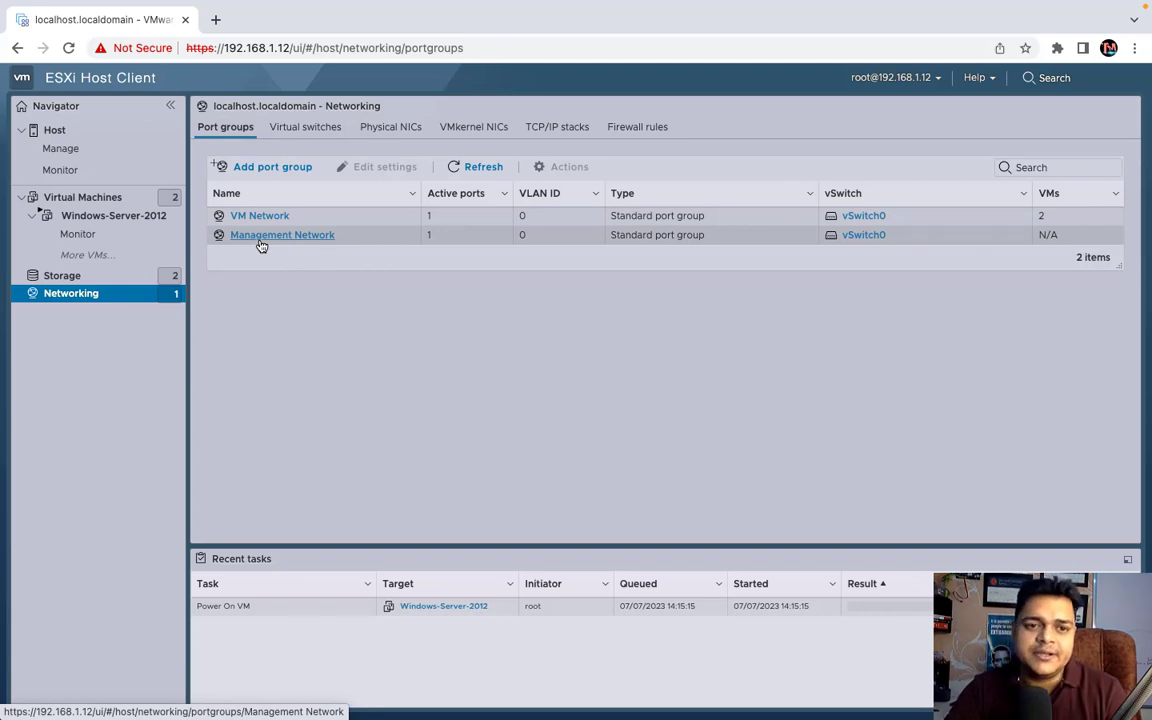
left_click(268, 167)
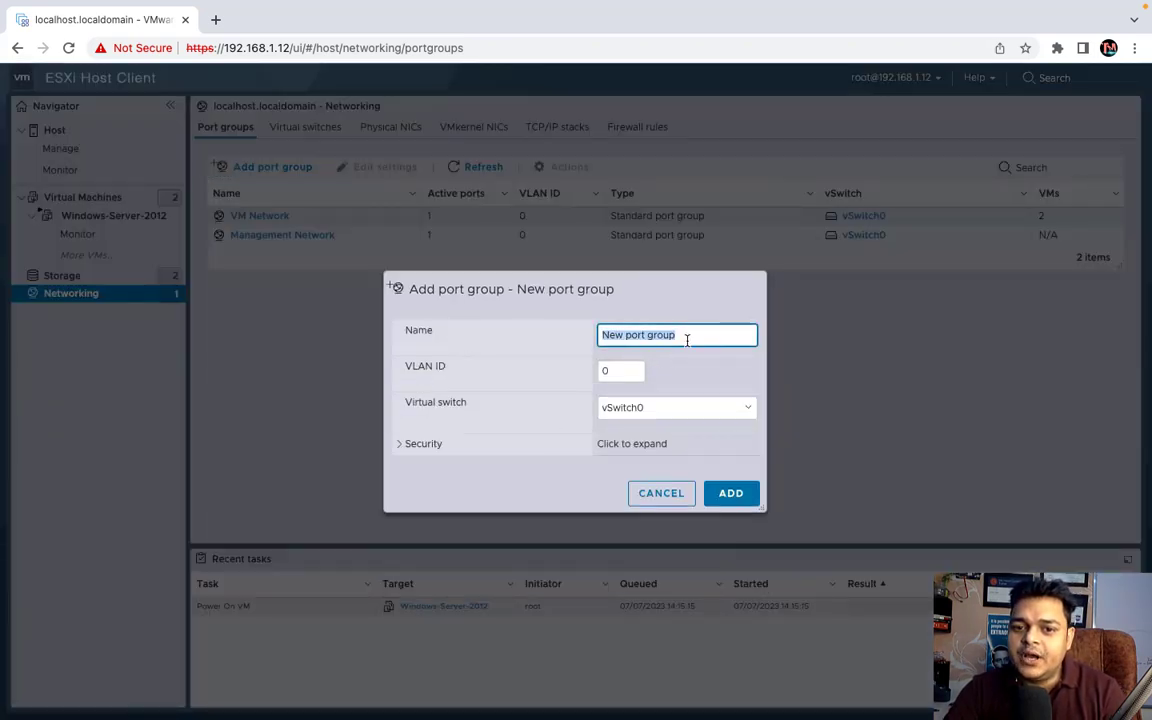
- Name the new port group HR with VLAN ID 4 and expand its Security options
key("BackSpace")
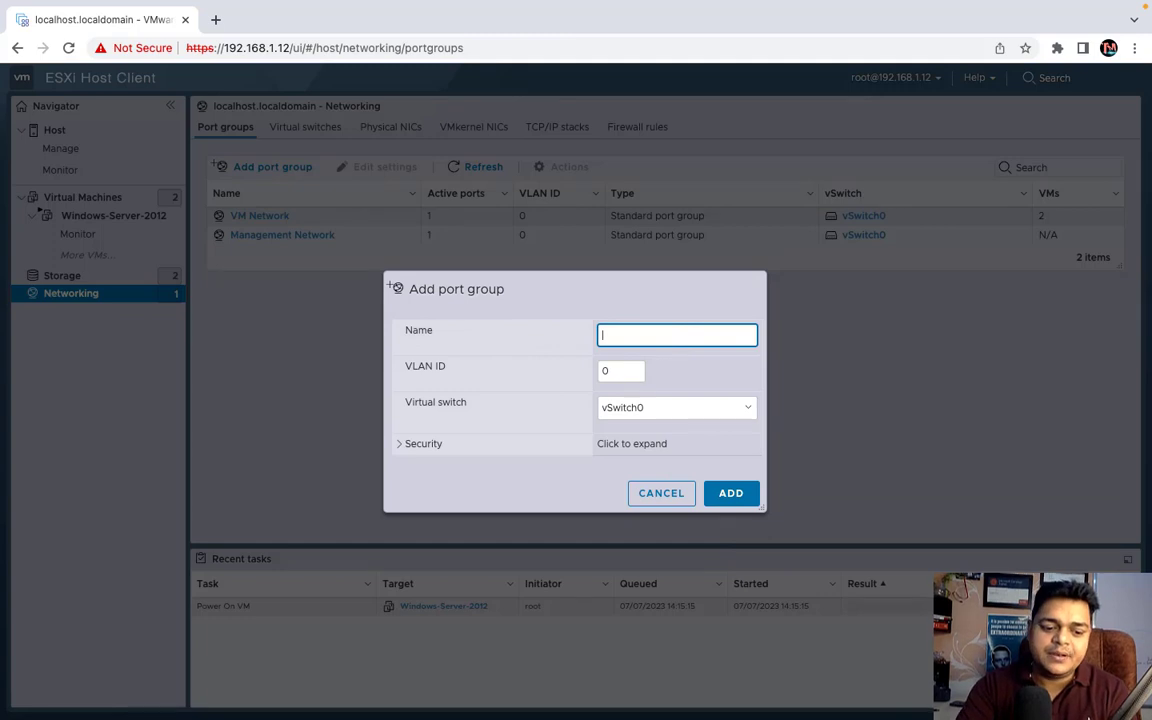
type("HR")
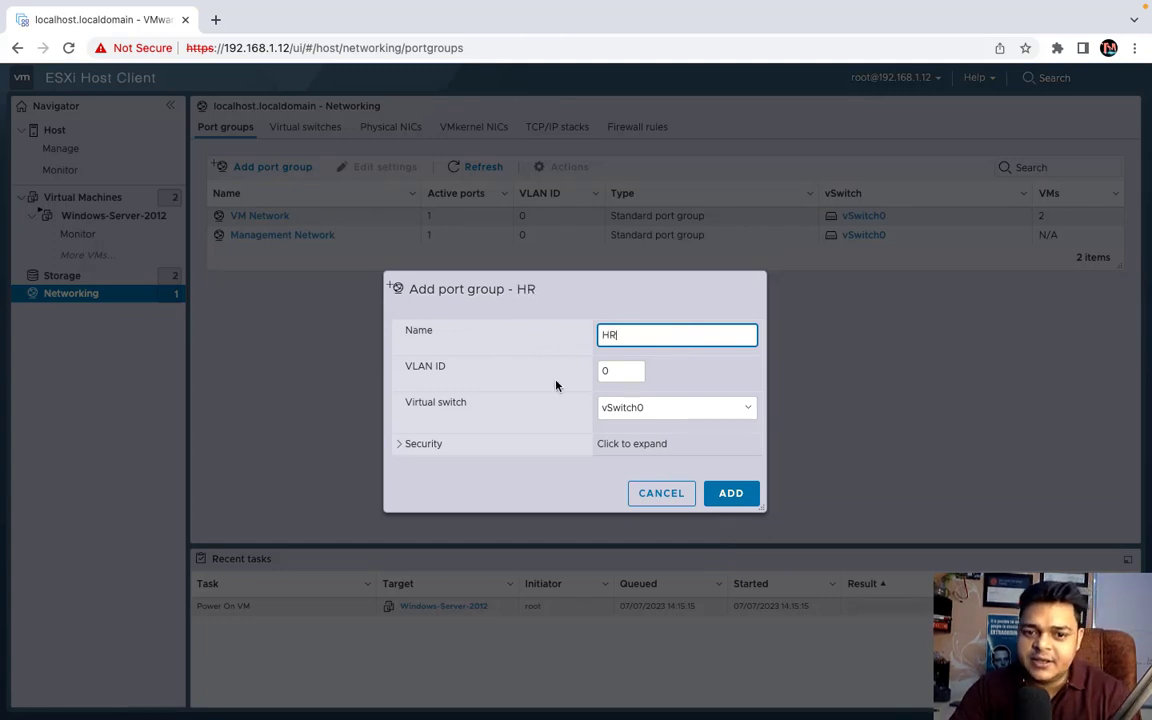
key("Tab")
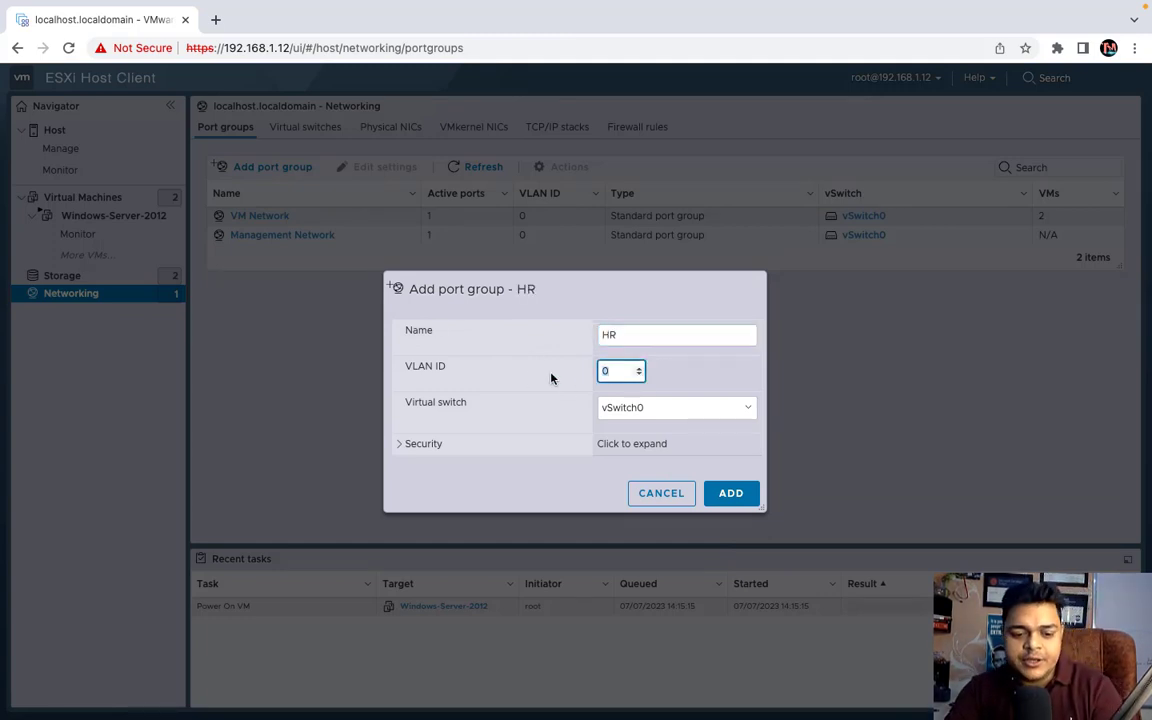
type("4")
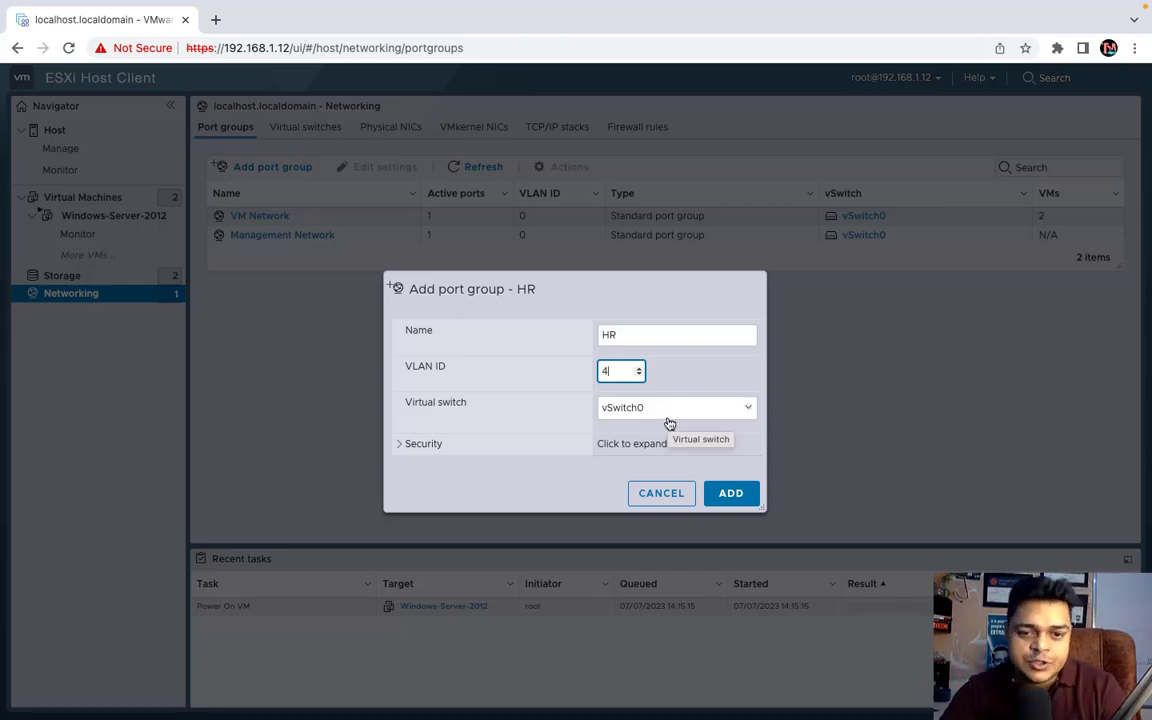
left_click(410, 444)
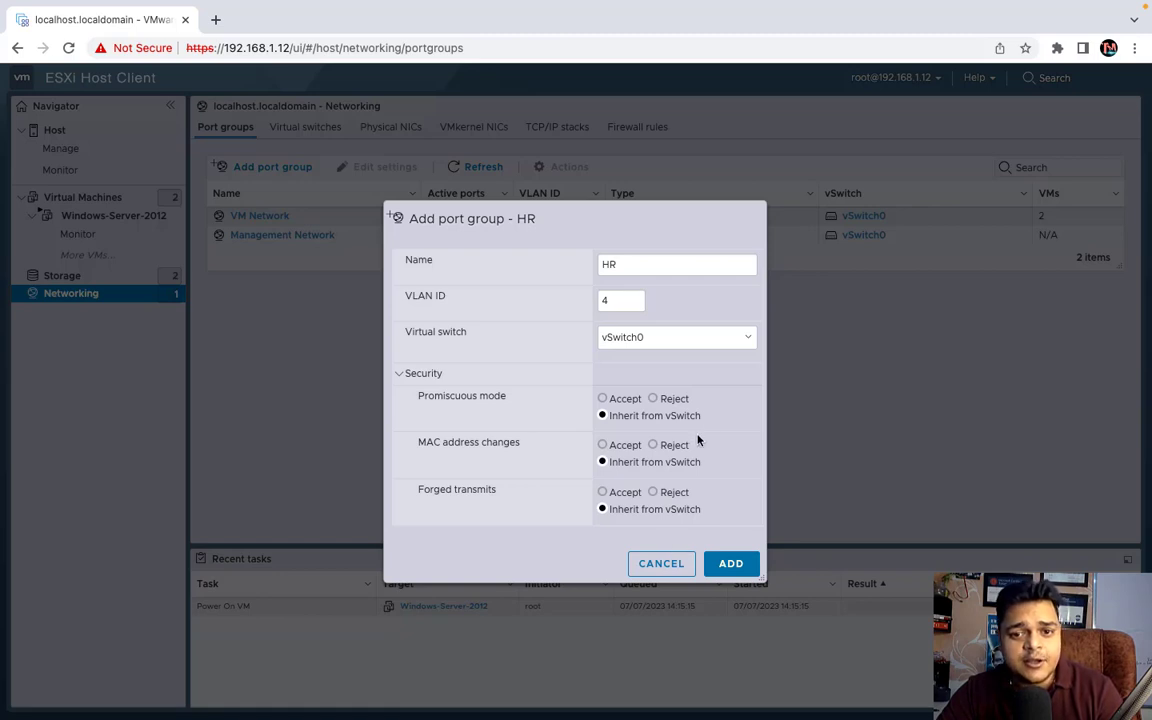
- Set Promiscuous mode to Accept, MAC address changes to Reject and Forged transmits to Accept
left_click(617, 400)
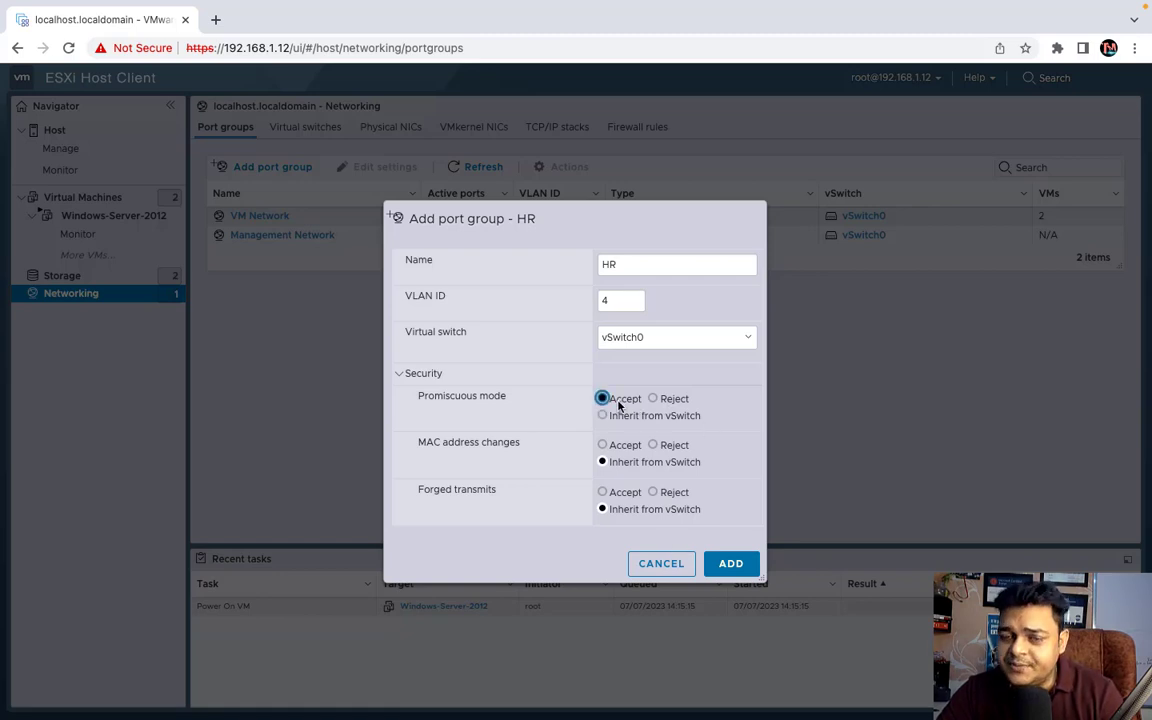
right_click(658, 446)
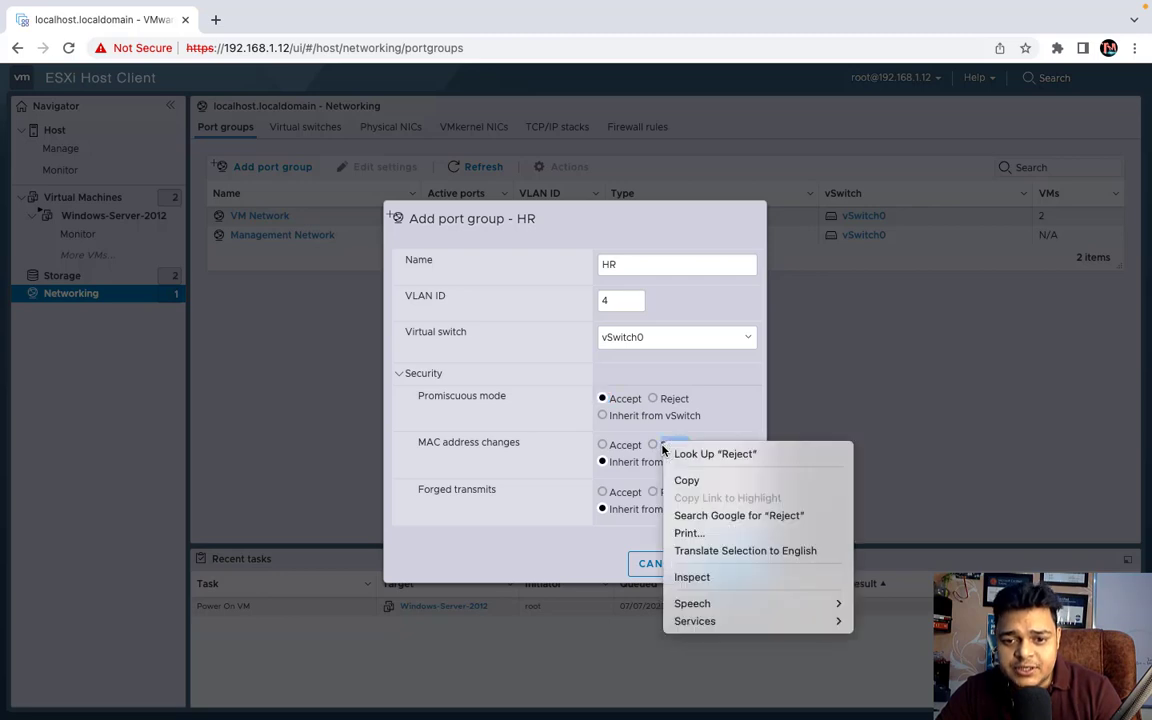
key("Escape")
left_click(653, 445)
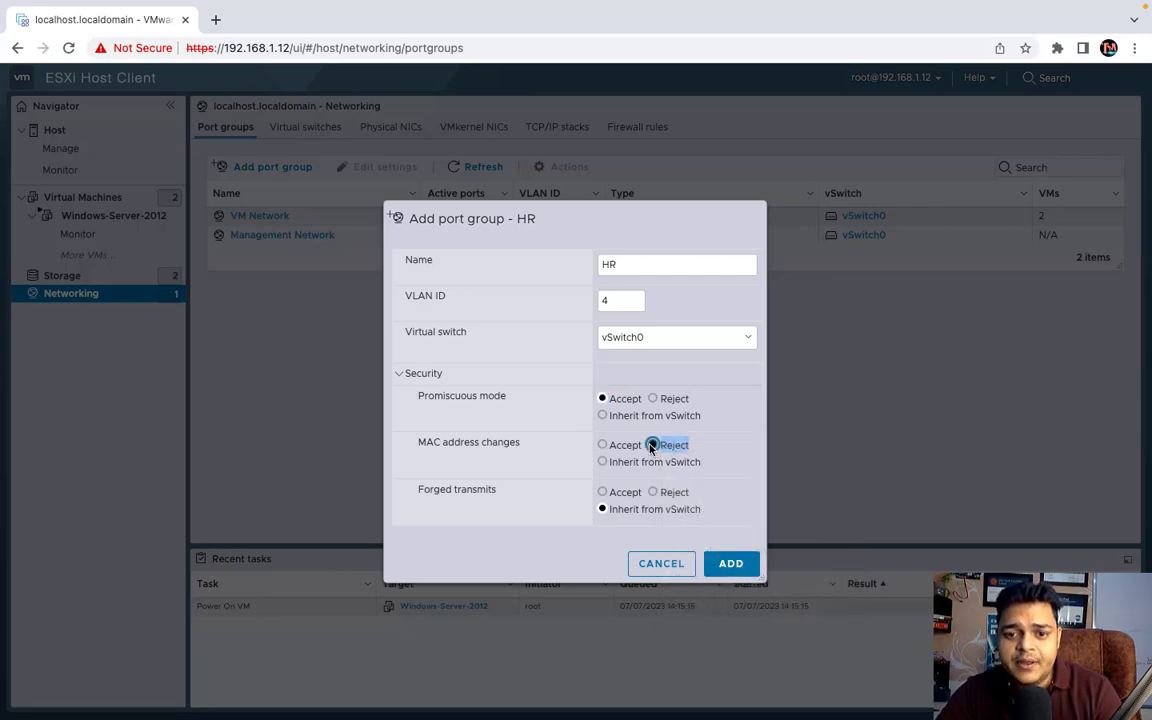
left_click(618, 493)
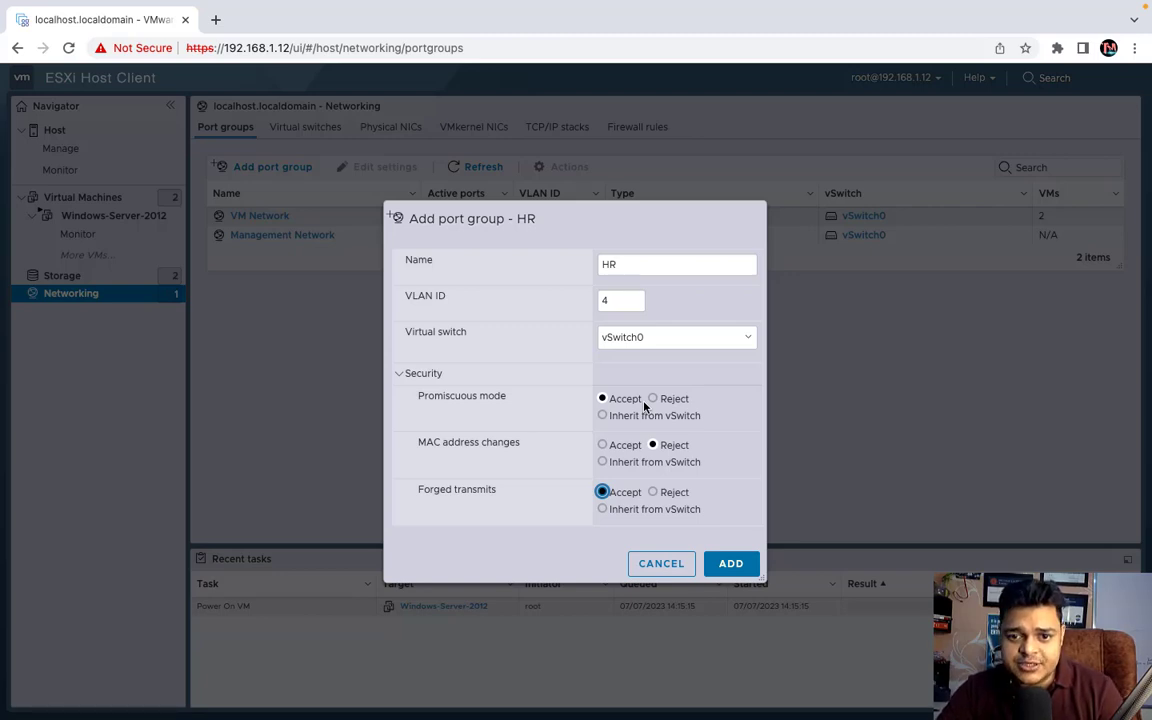
- Re-toggle the security radios, finishing on Promiscuous Accept, MAC changes Reject, Forged transmits Accept
left_click(603, 399)
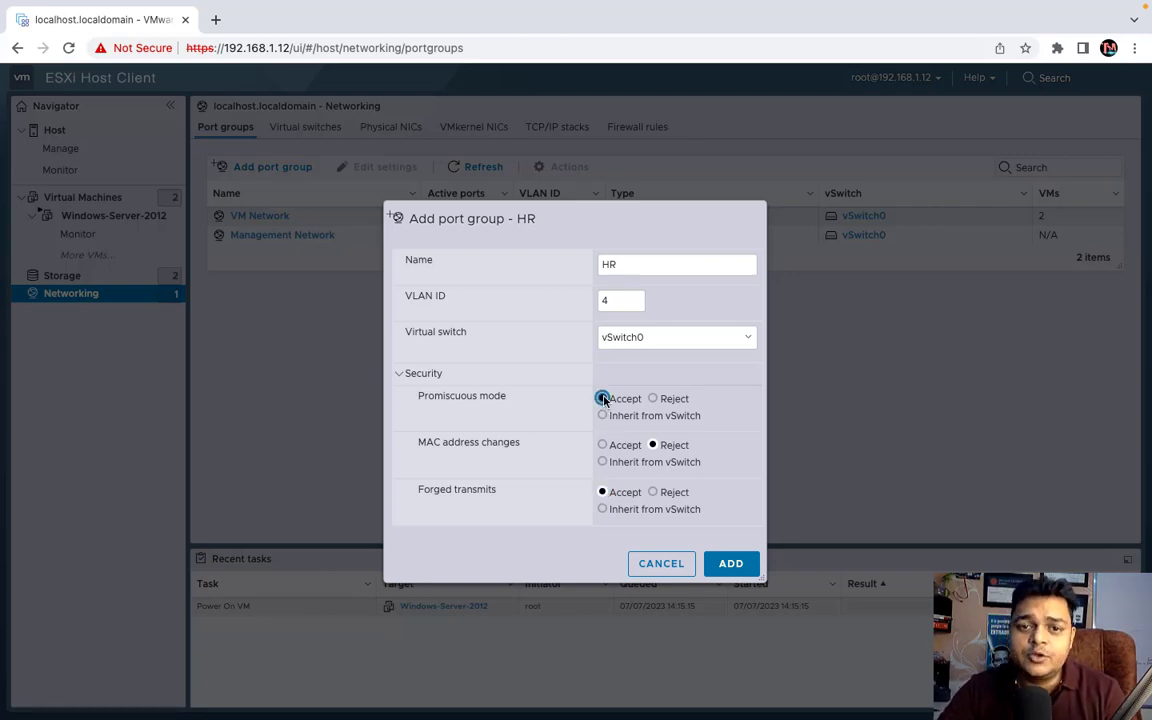
left_click(656, 400)
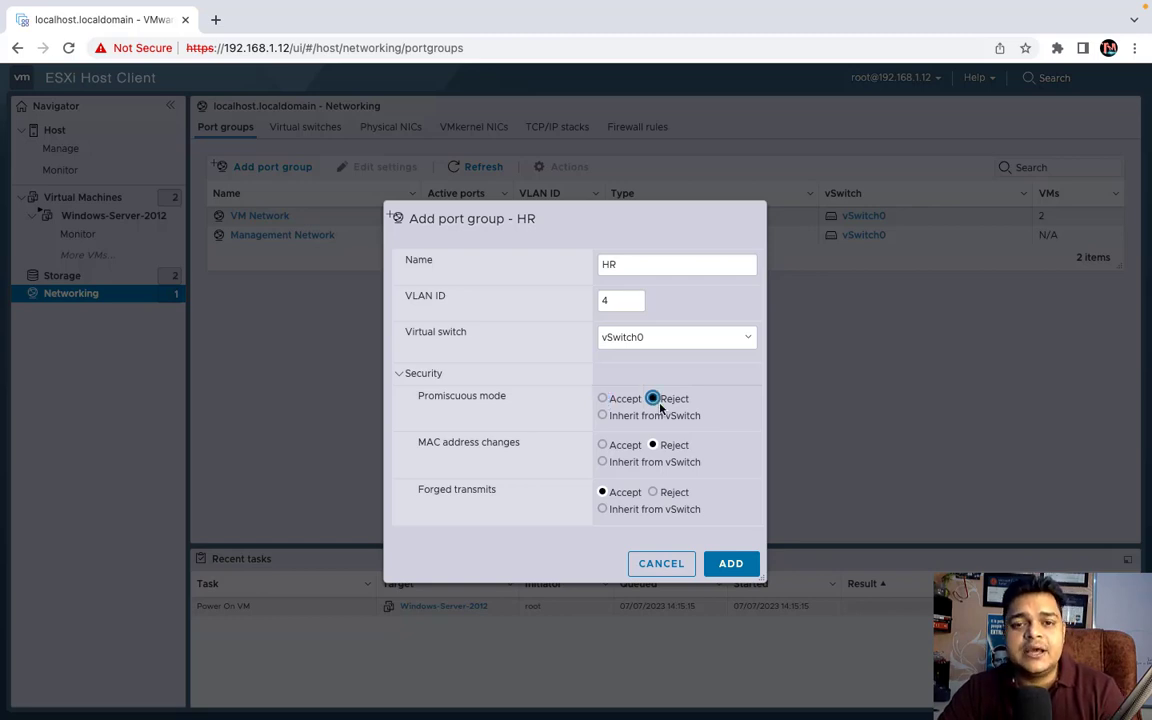
left_click(603, 399)
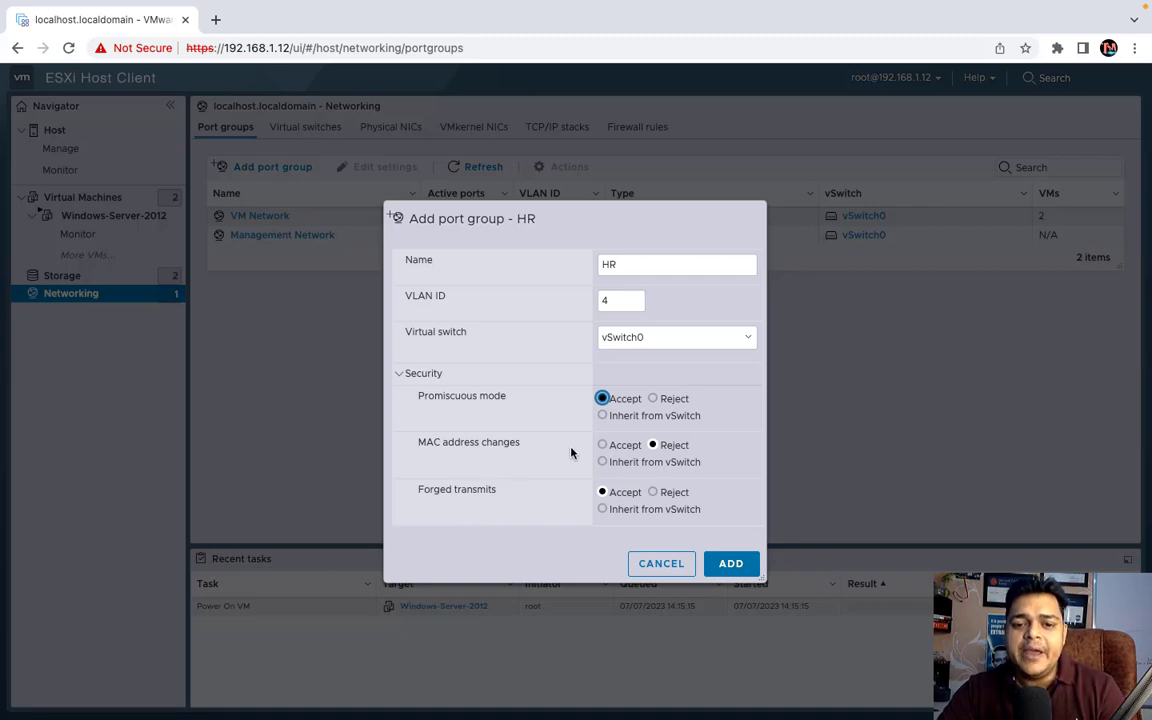
left_click(612, 445)
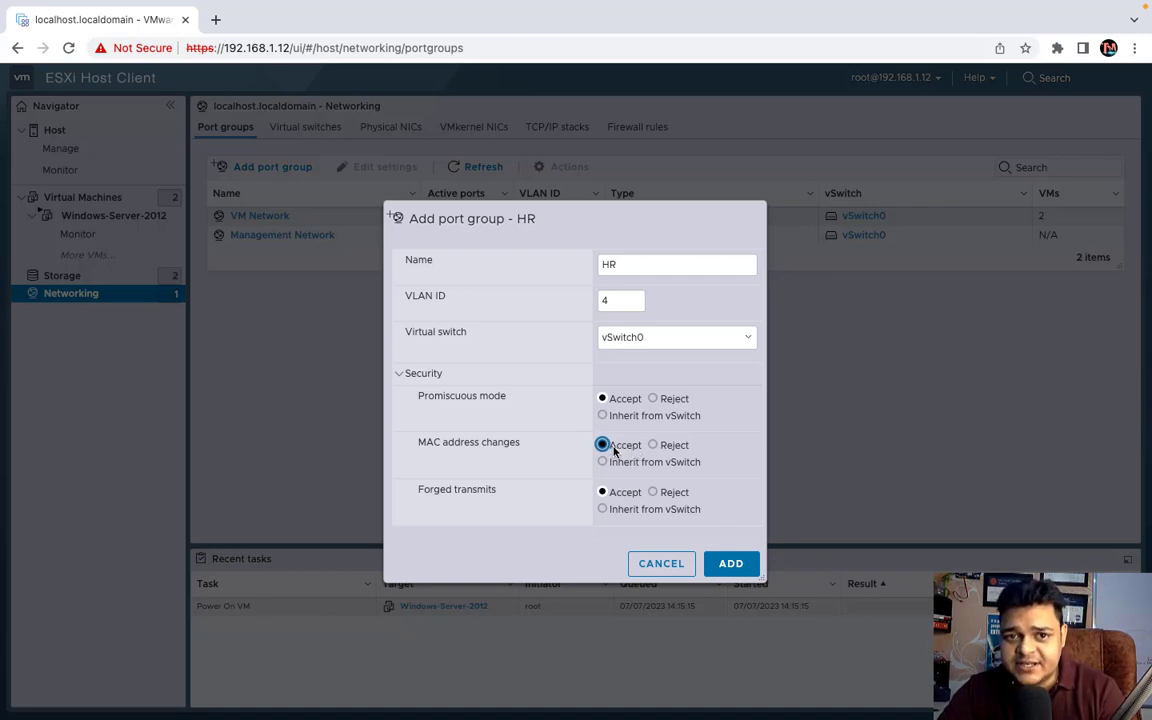
left_click(652, 492)
left_click(656, 460)
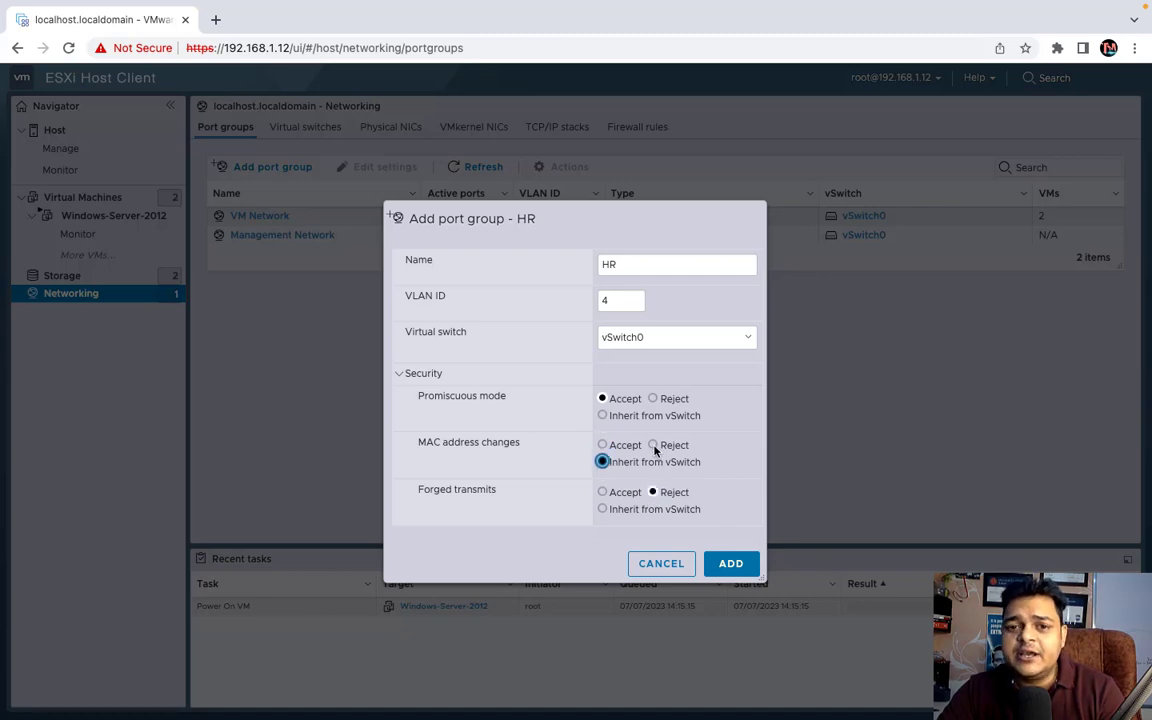
left_click(653, 446)
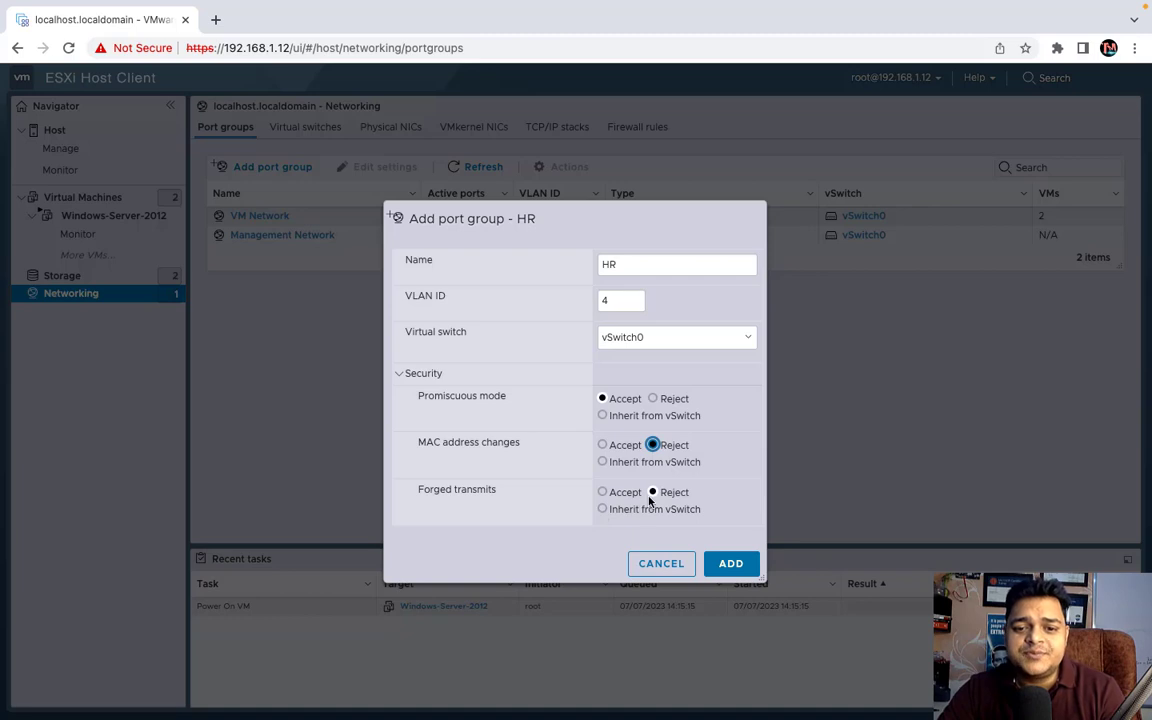
left_click(603, 492)
left_click(655, 492)
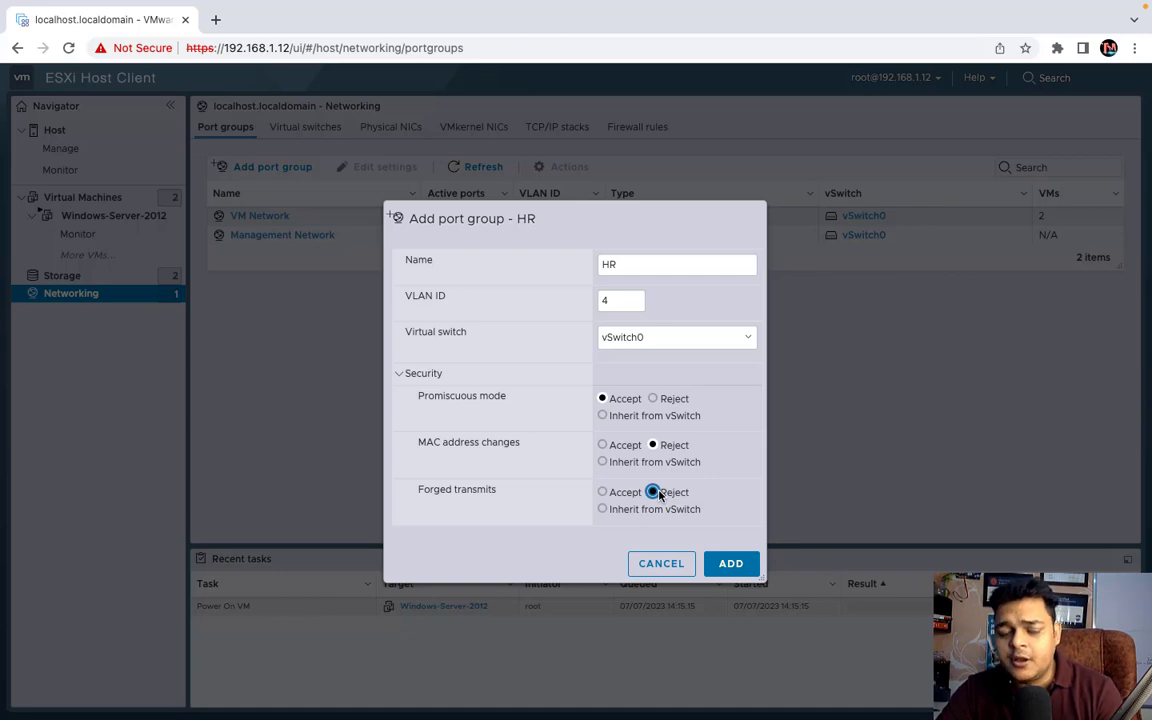
left_click(618, 496)
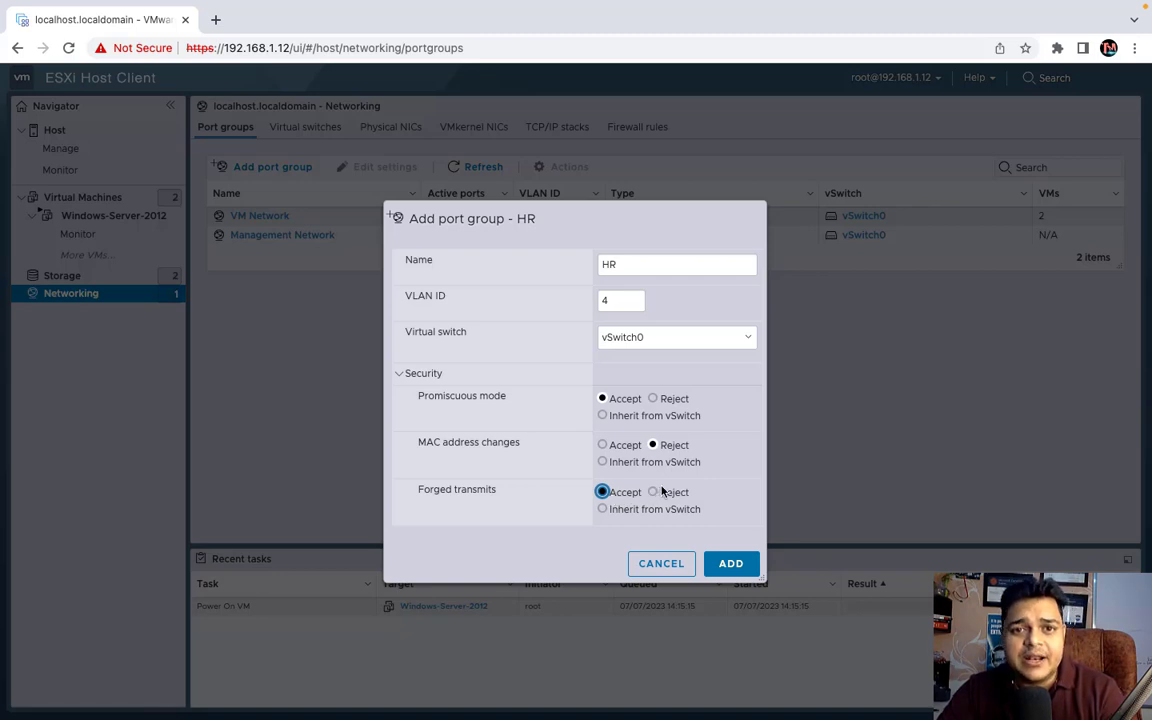
left_click(655, 492)
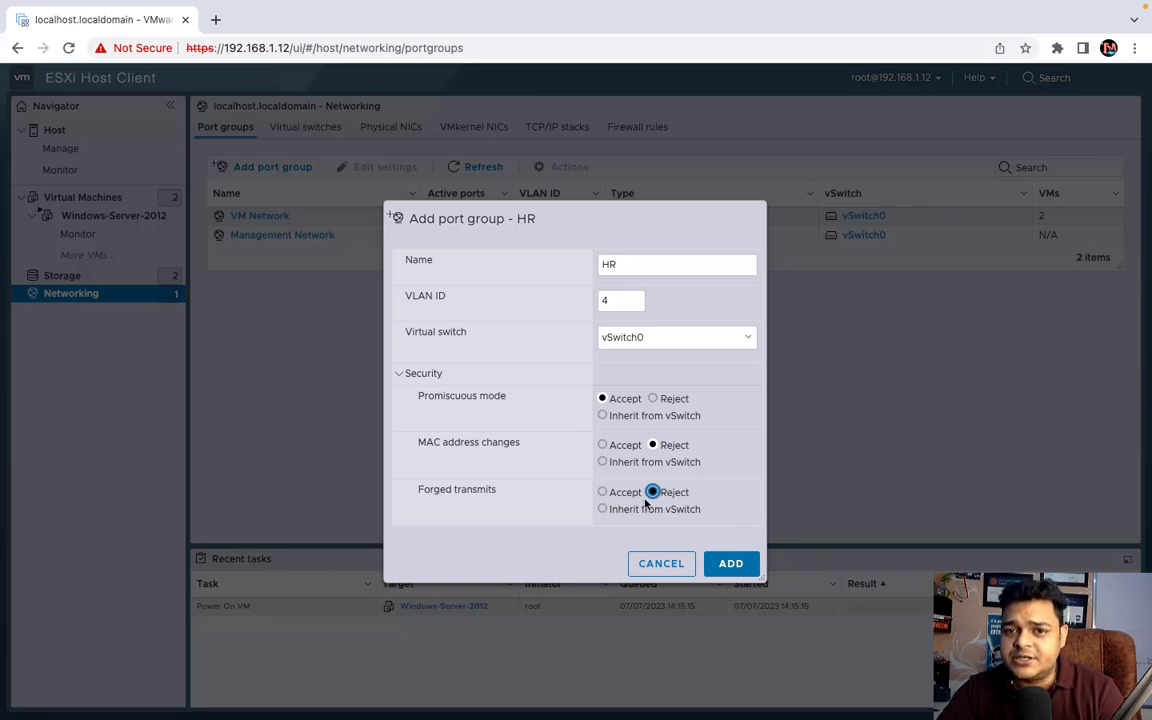
left_click(606, 493)
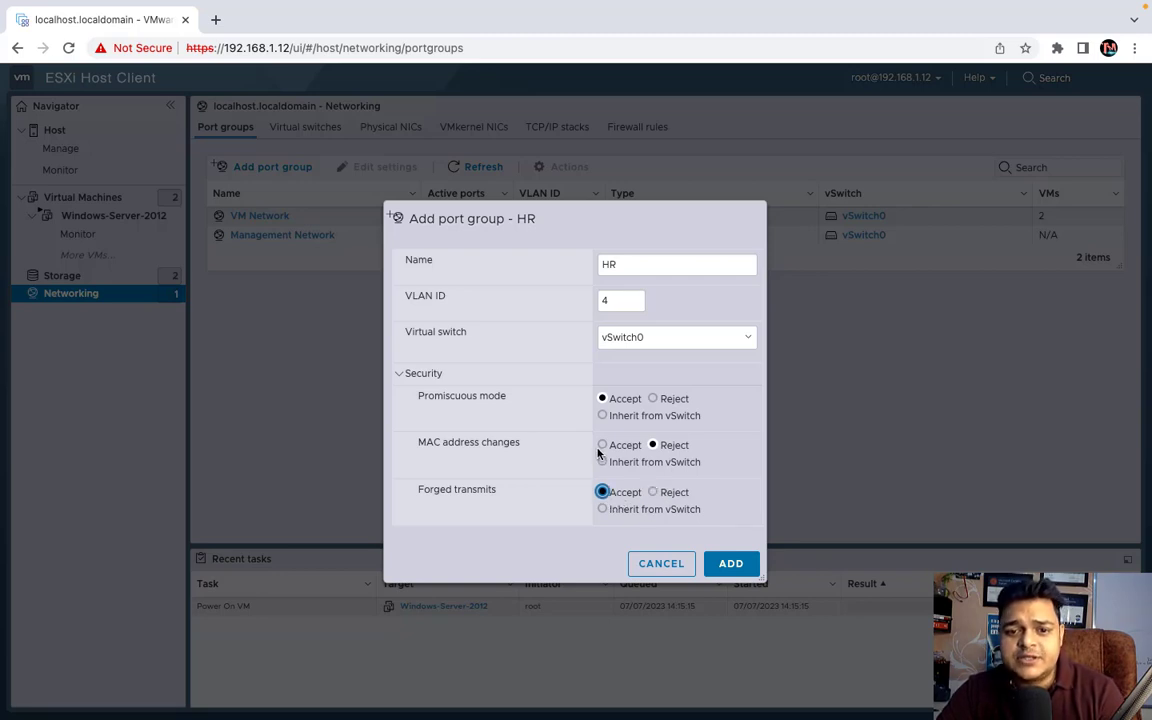
- Add the HR port group, then review its Edit settings and cancel without changes
left_click(729, 565)
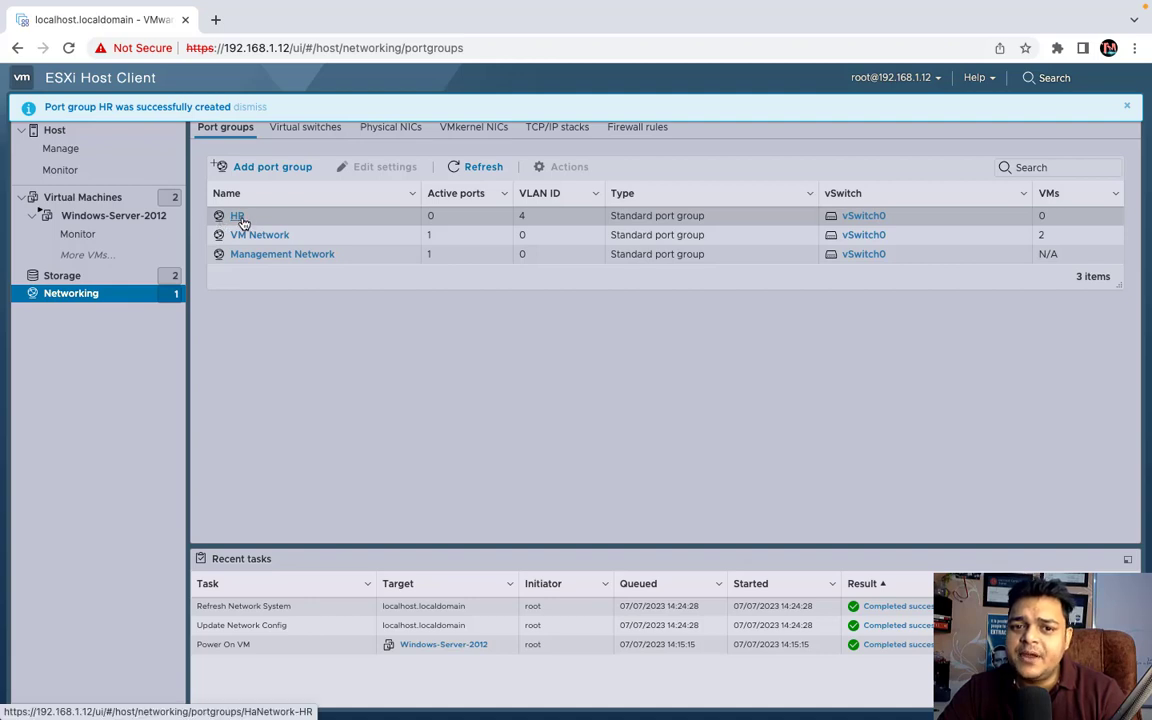
left_click(237, 217)
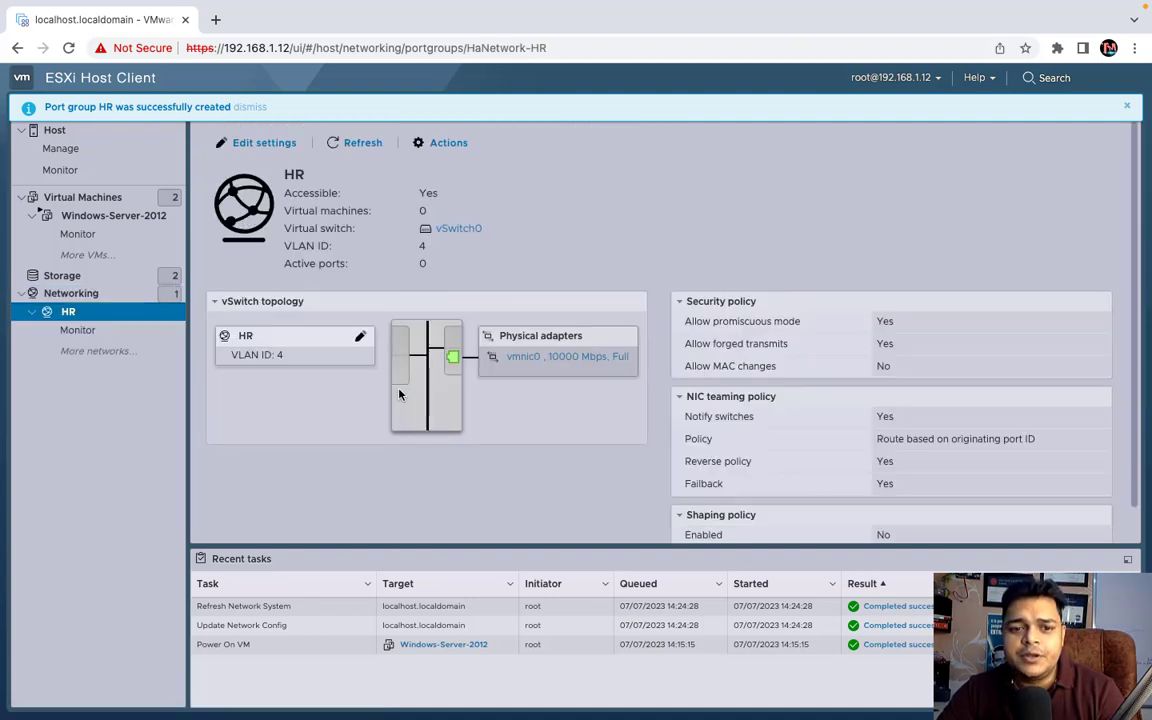
left_click(459, 144)
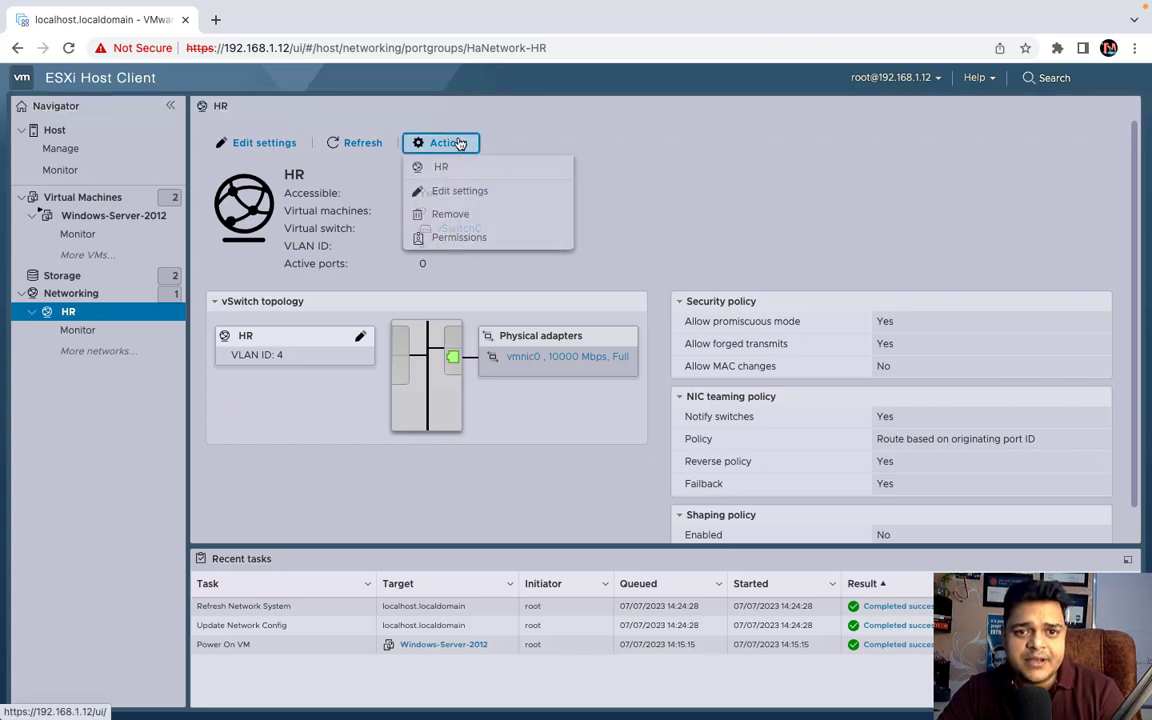
left_click(455, 195)
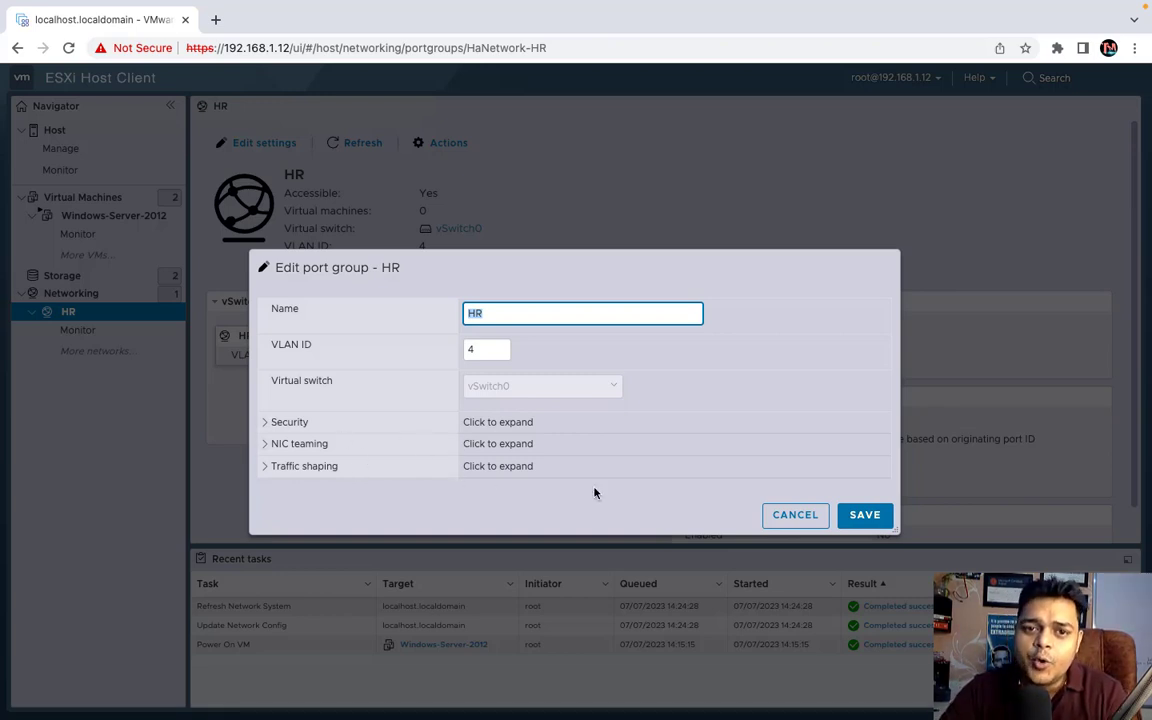
left_click(803, 515)
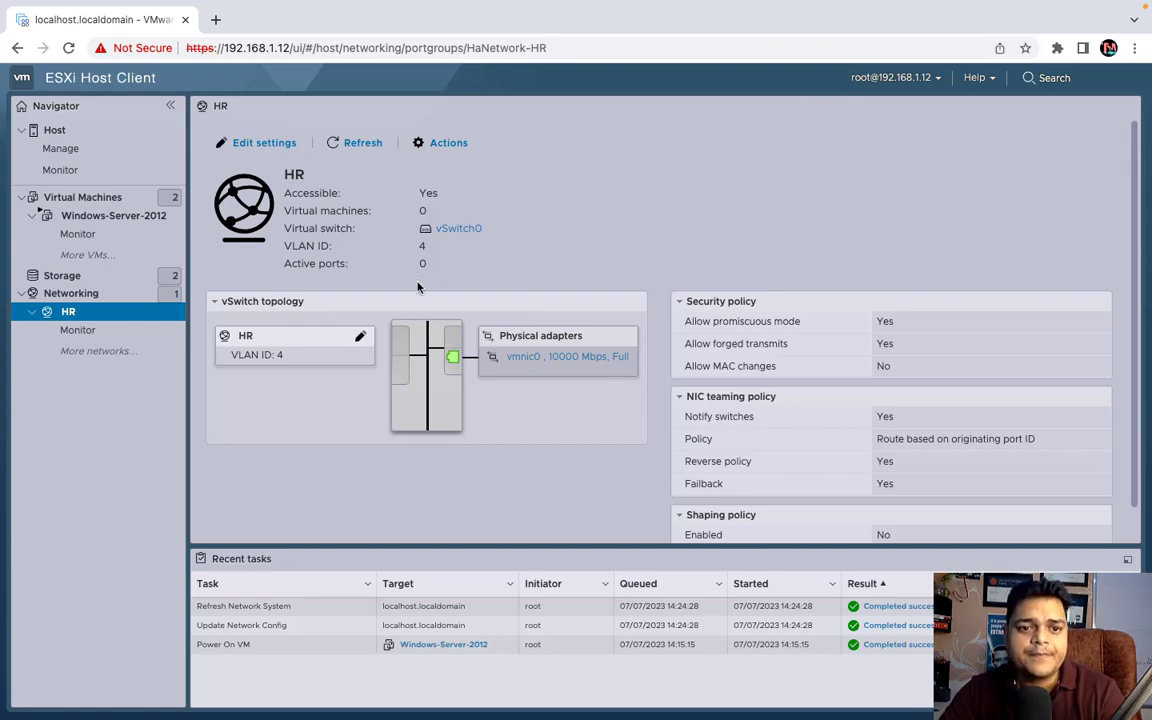
- Switch Windows-Server-2012's Network Adapter 1 to the HR port group and save
left_click(100, 198)
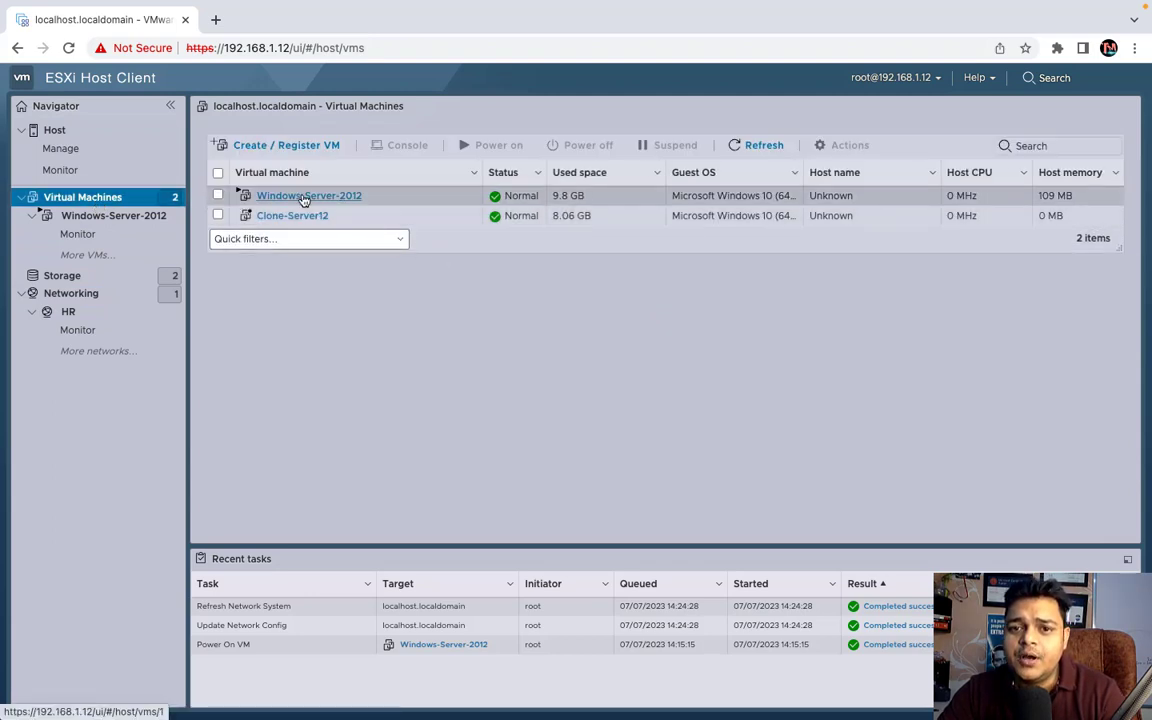
left_click(219, 196)
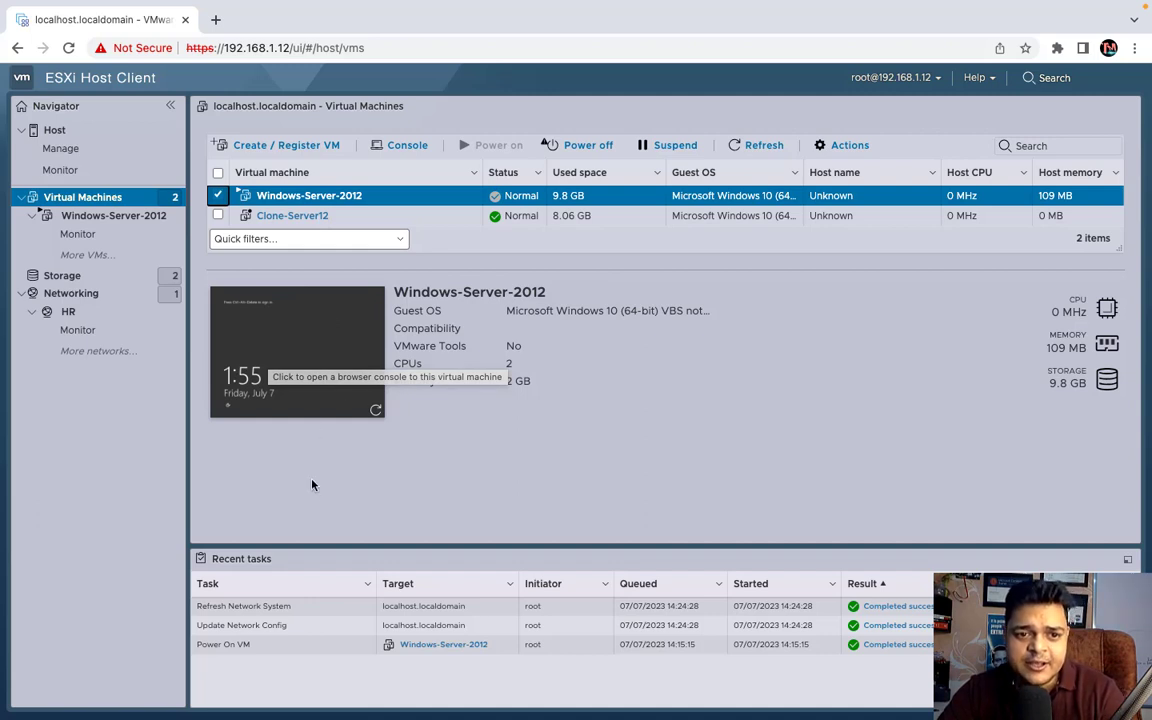
left_click(857, 146)
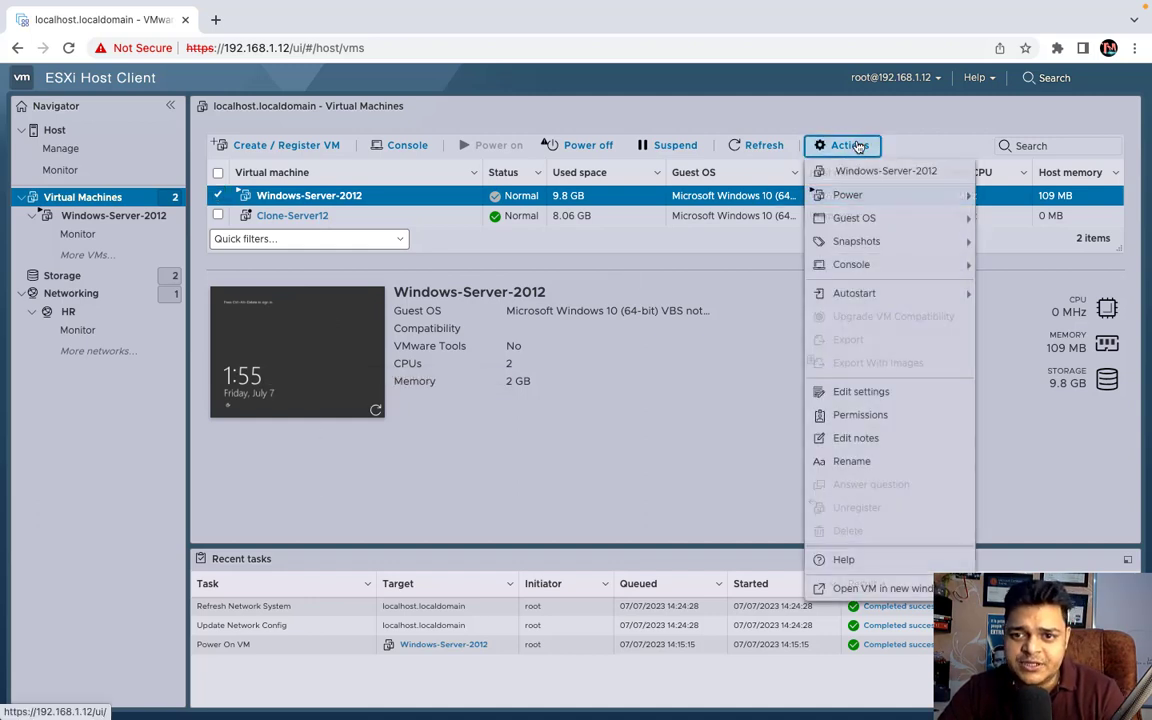
left_click(847, 394)
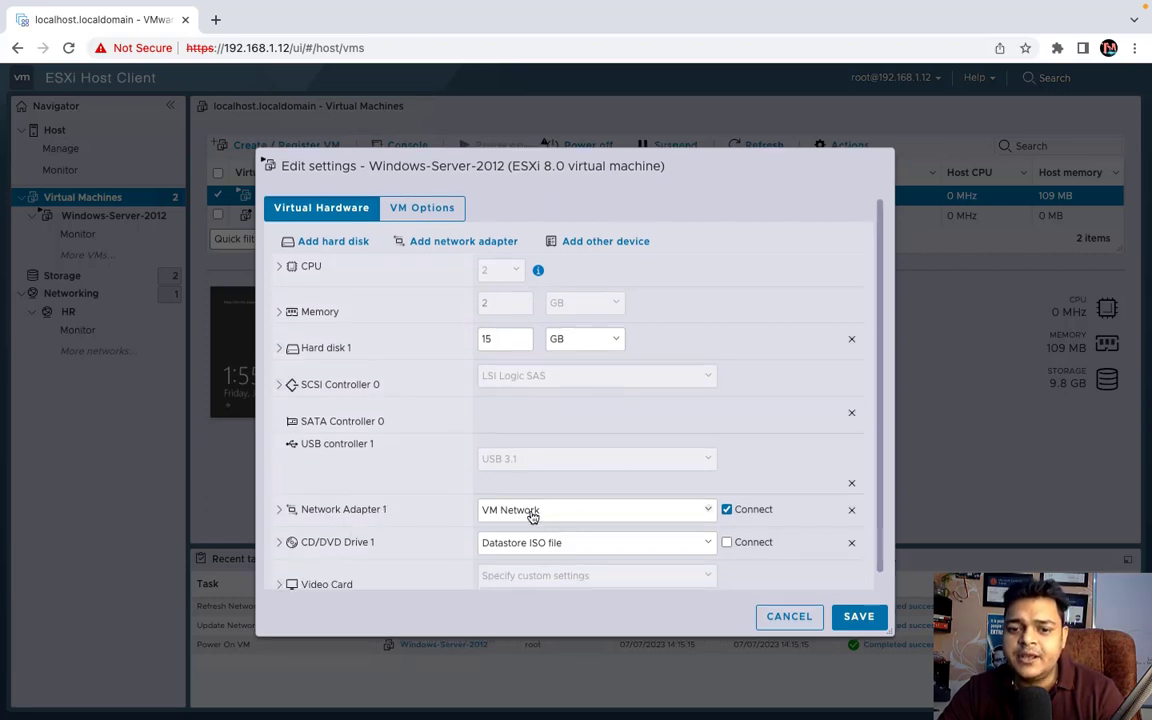
left_click(643, 512)
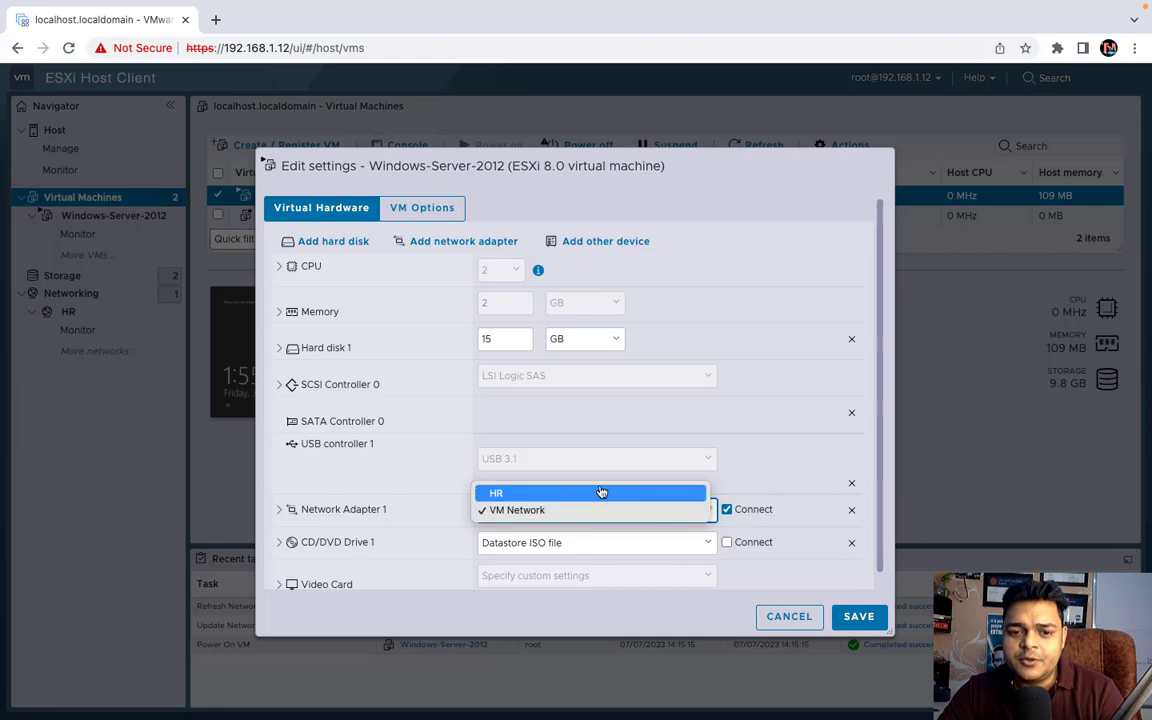
left_click(600, 492)
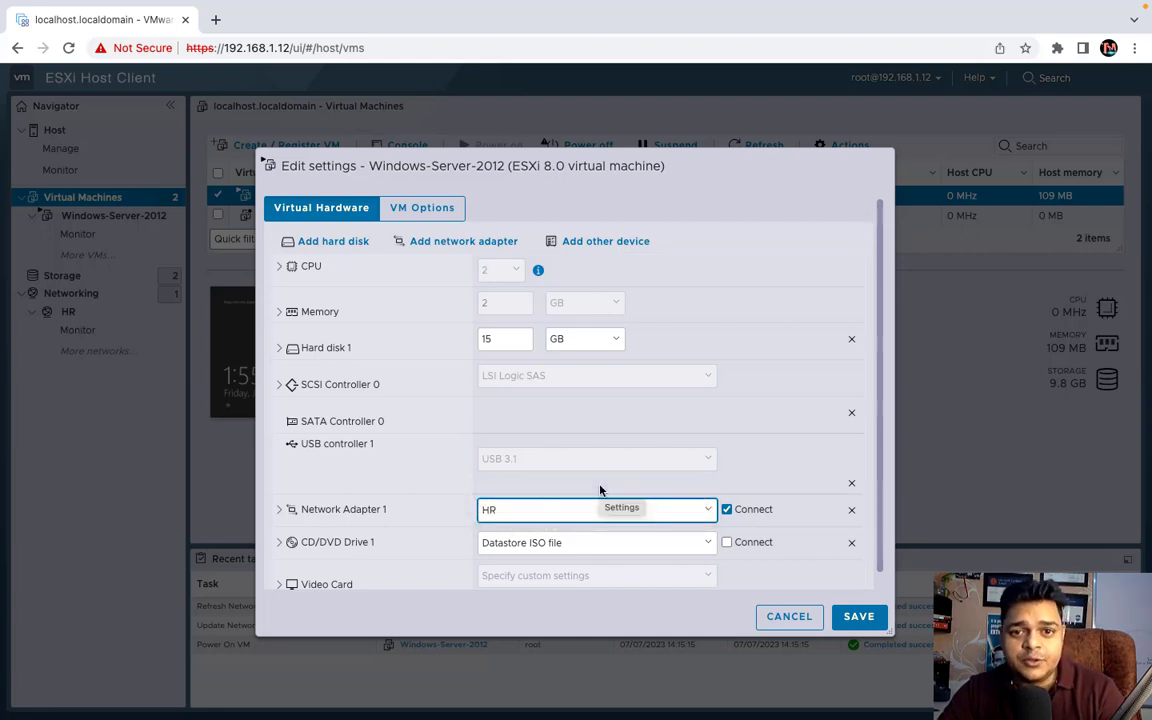
left_click(860, 617)
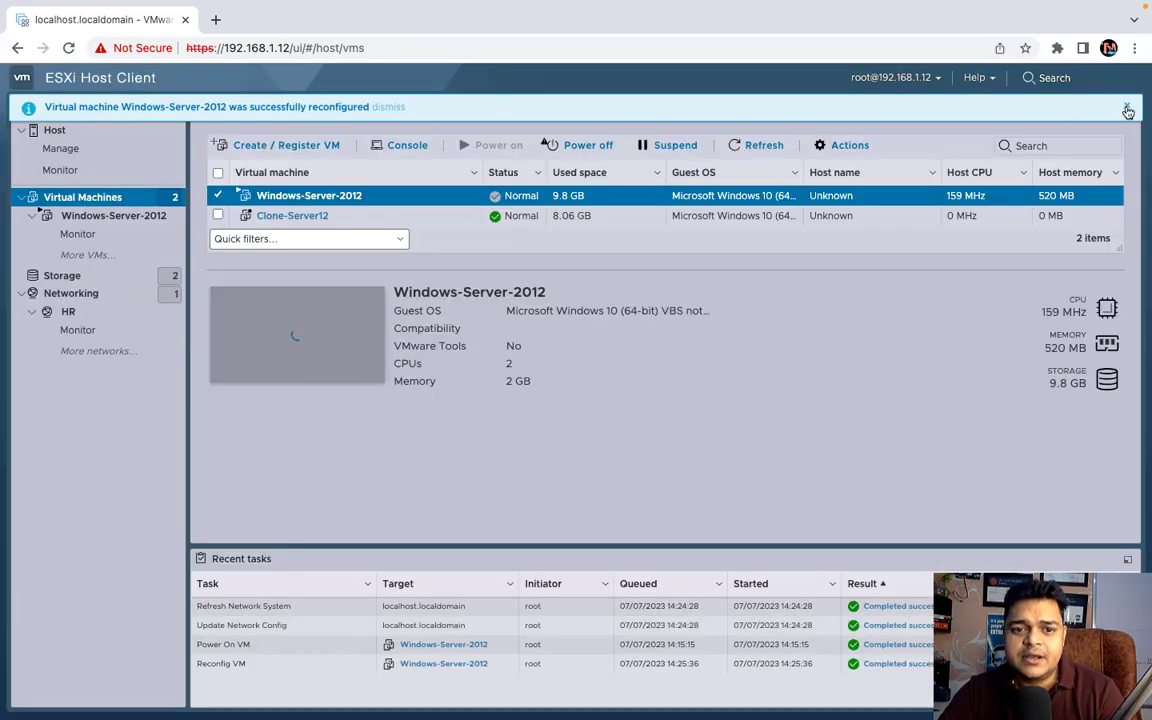
- Dismiss the reconfiguration banner and open Networking's VMkernel NICs list showing vmk0
left_click(1126, 107)
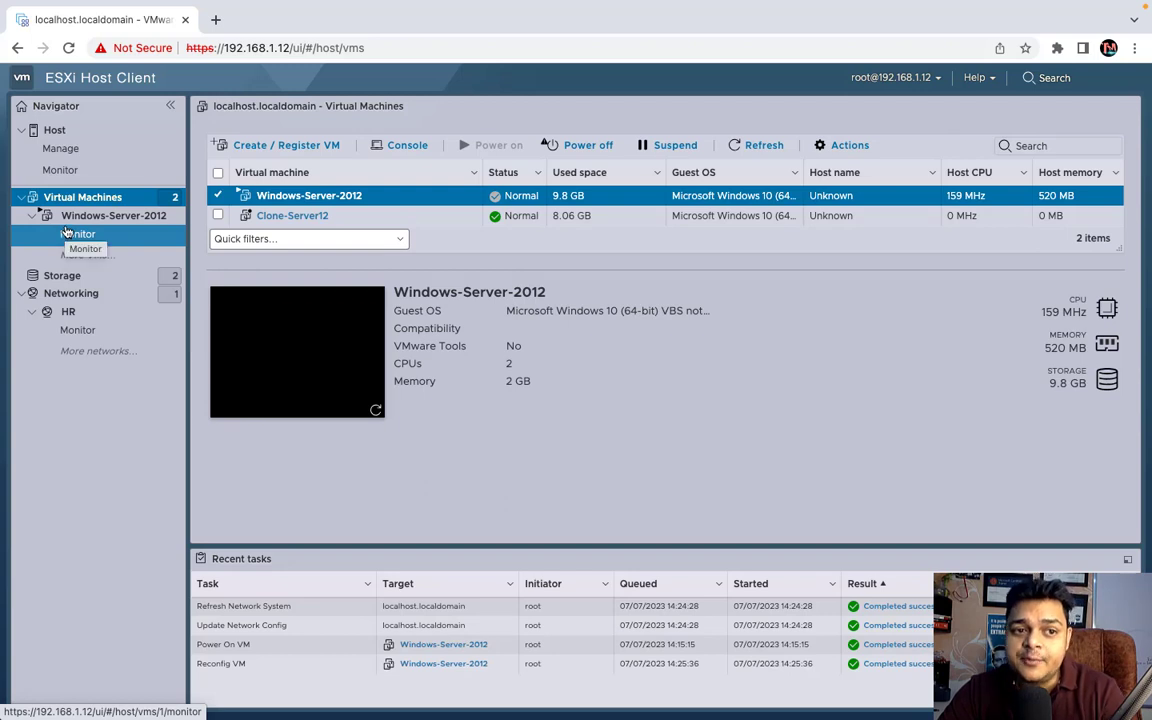
left_click(82, 295)
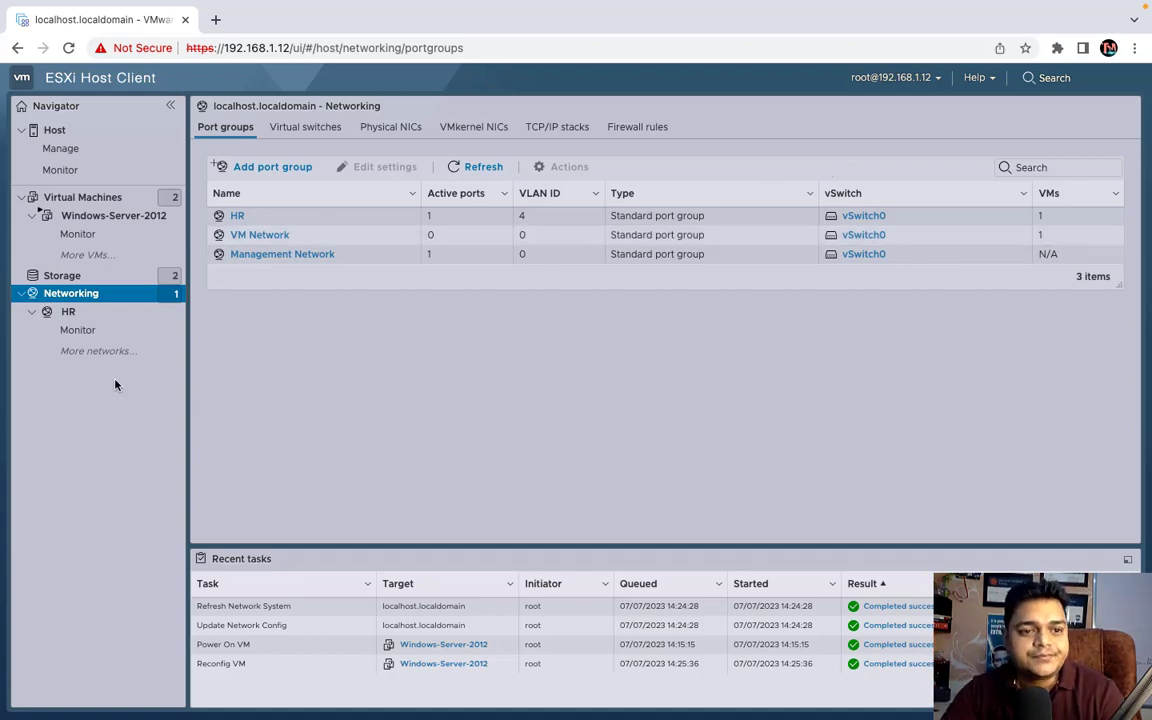
left_click(86, 199)
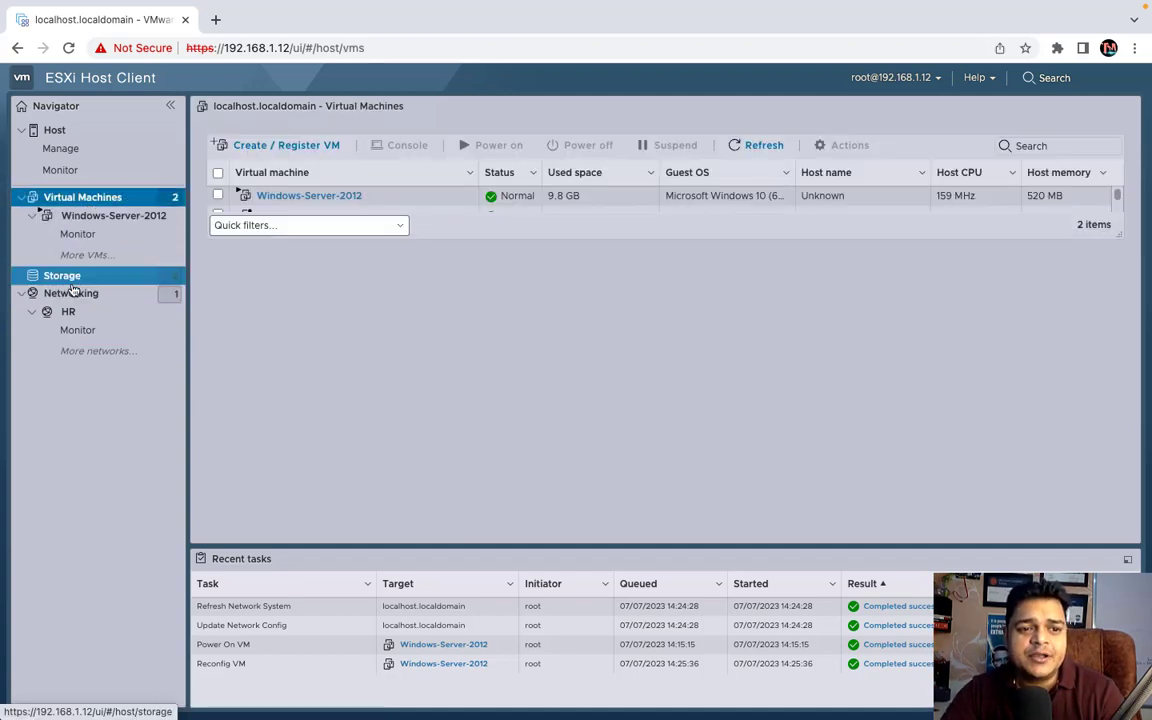
left_click(72, 277)
left_click(82, 296)
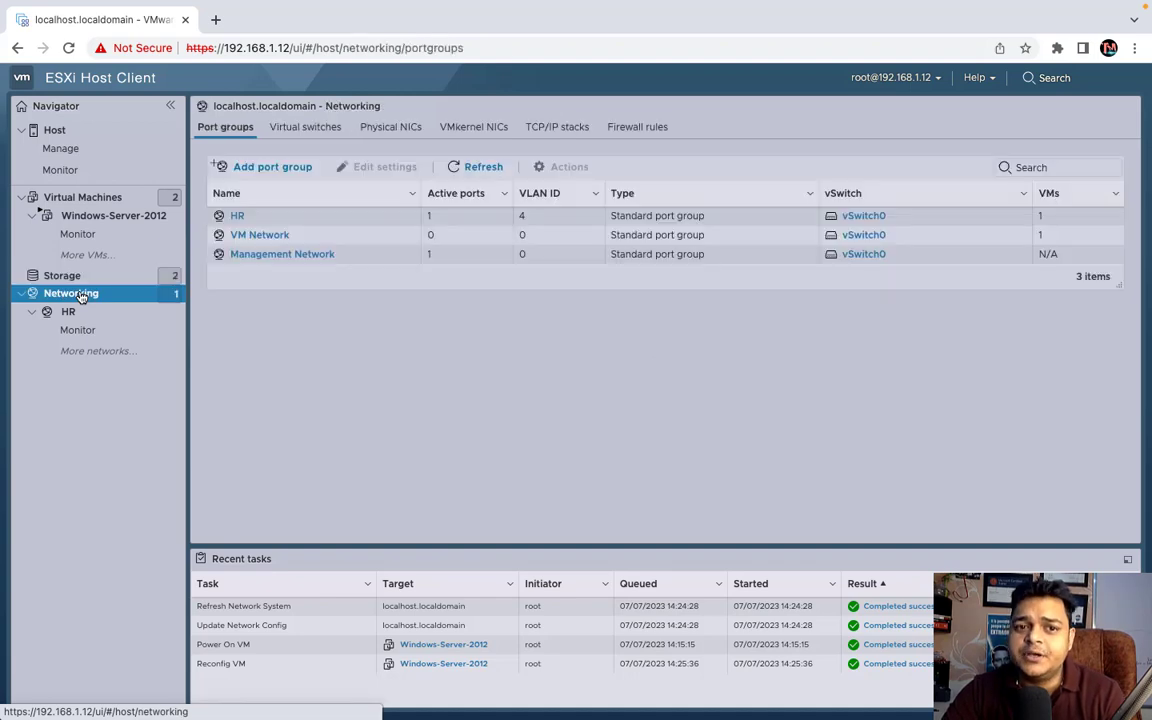
left_click(463, 128)
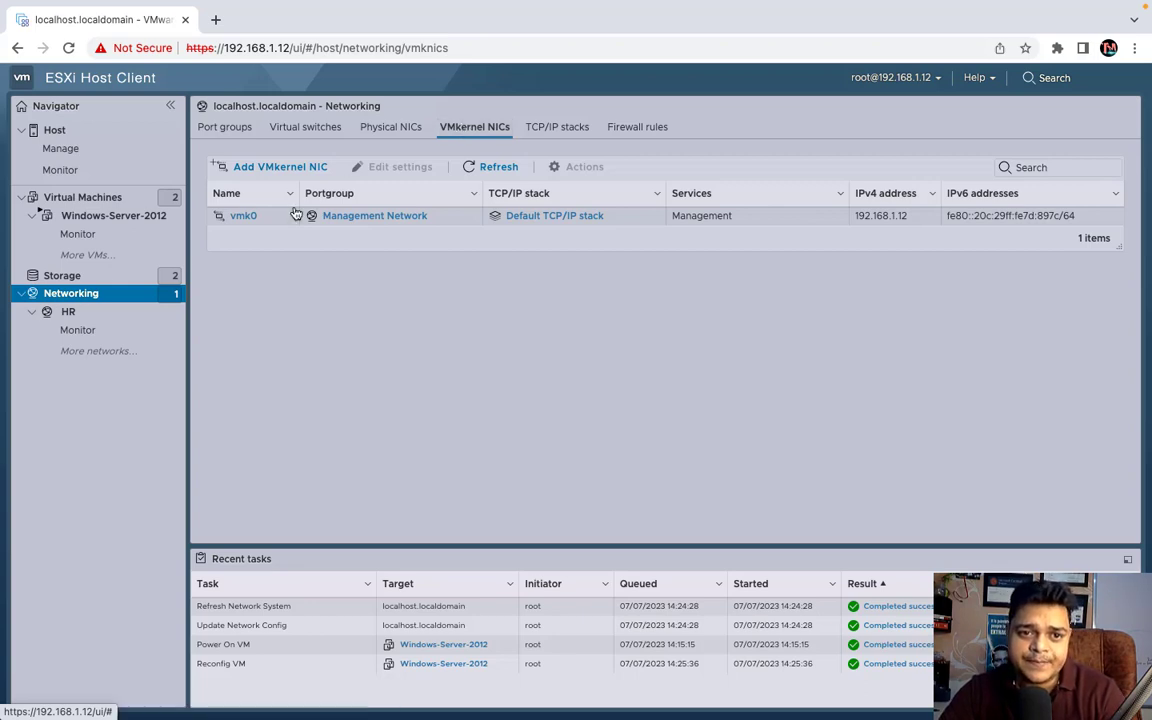
- Select vmk0 and open its Edit settings dialog from Actions
left_click(245, 217)
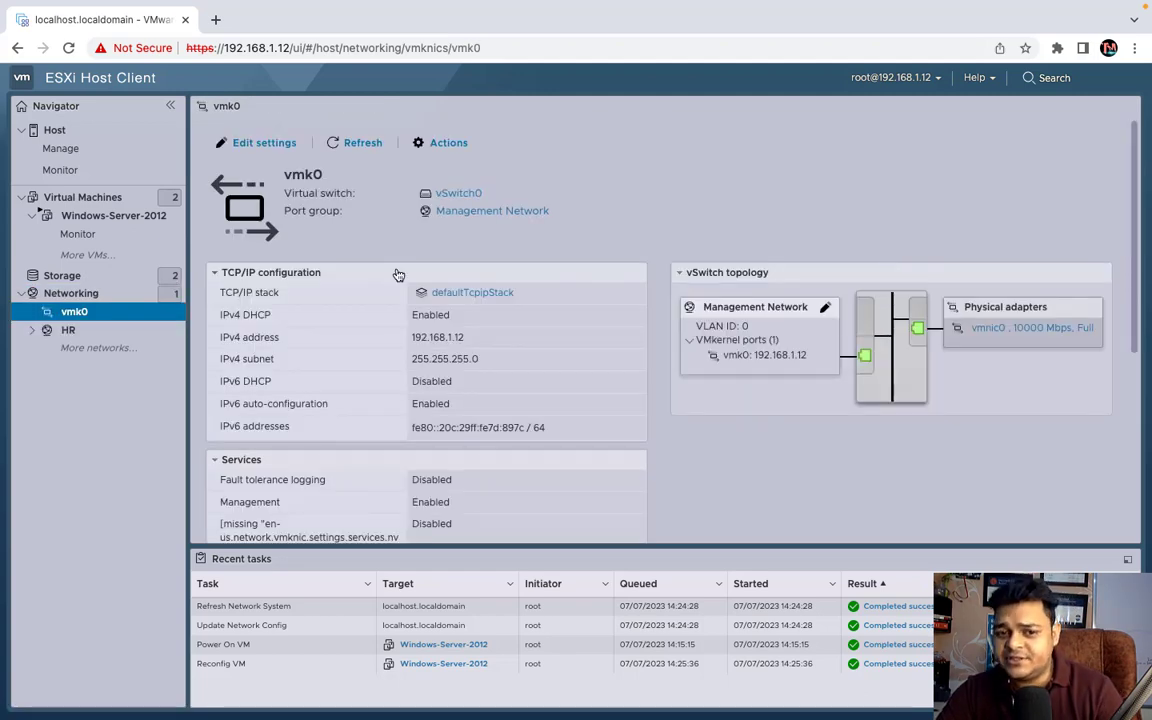
left_click(452, 145)
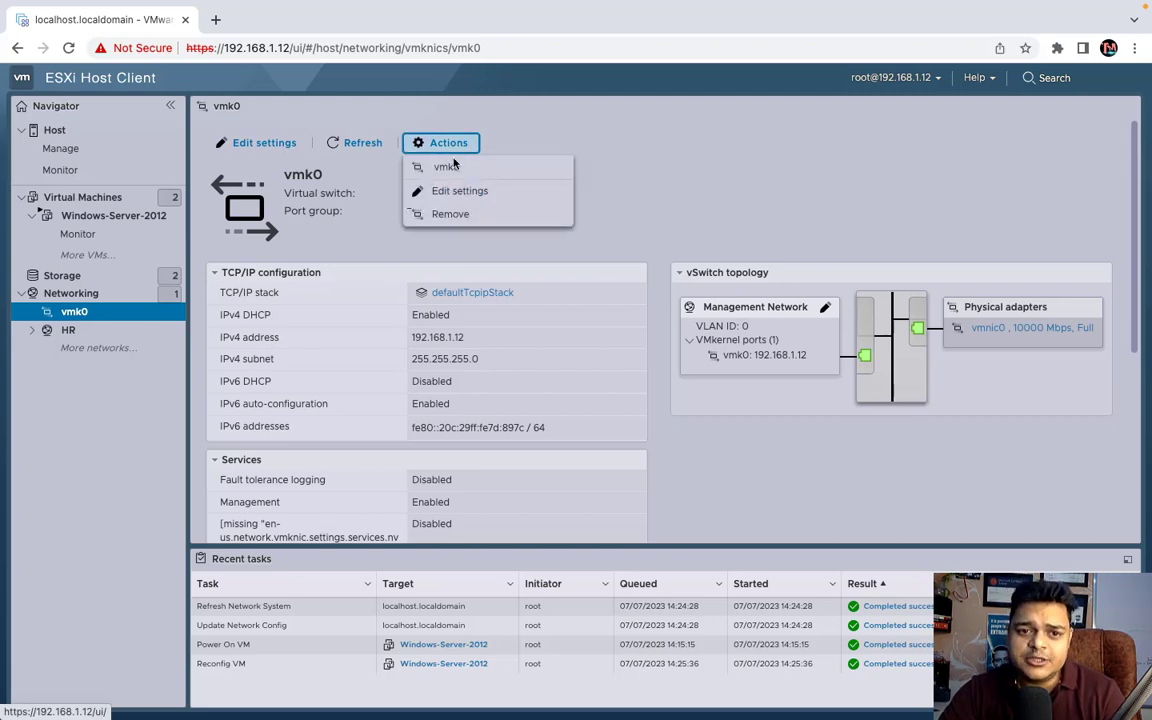
left_click(458, 190)
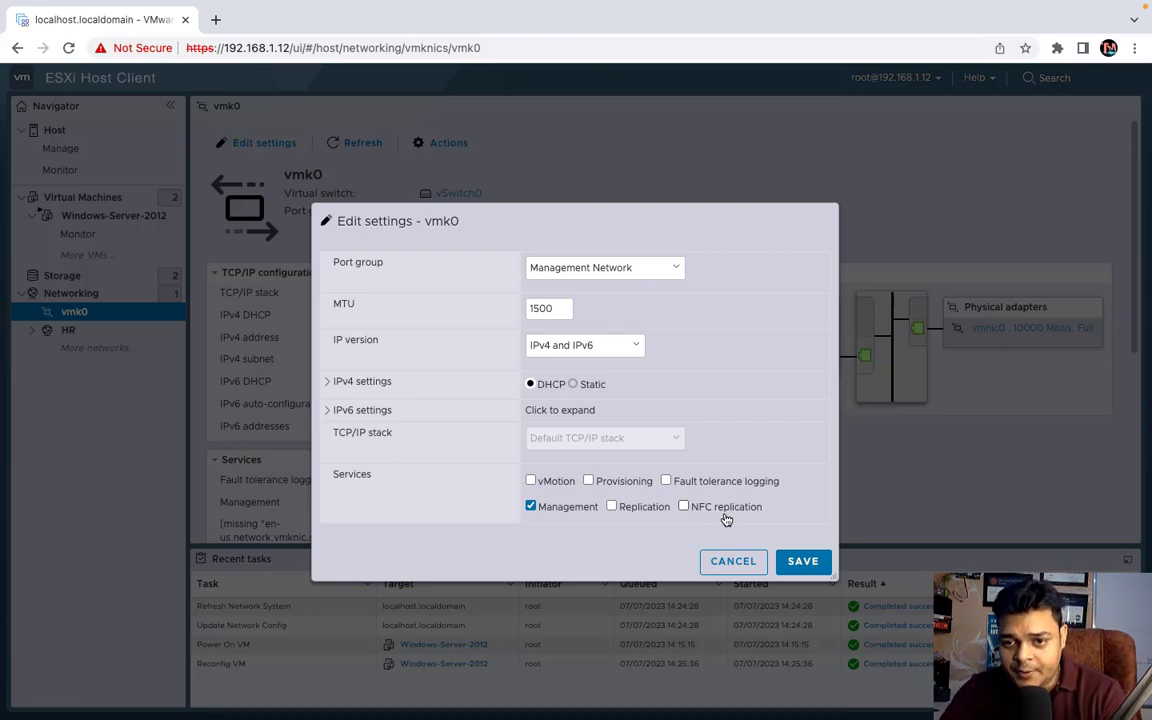
- Enable Fault tolerance logging, Provisioning and vMotion services on vmk0
left_click(672, 486)
left_click(620, 488)
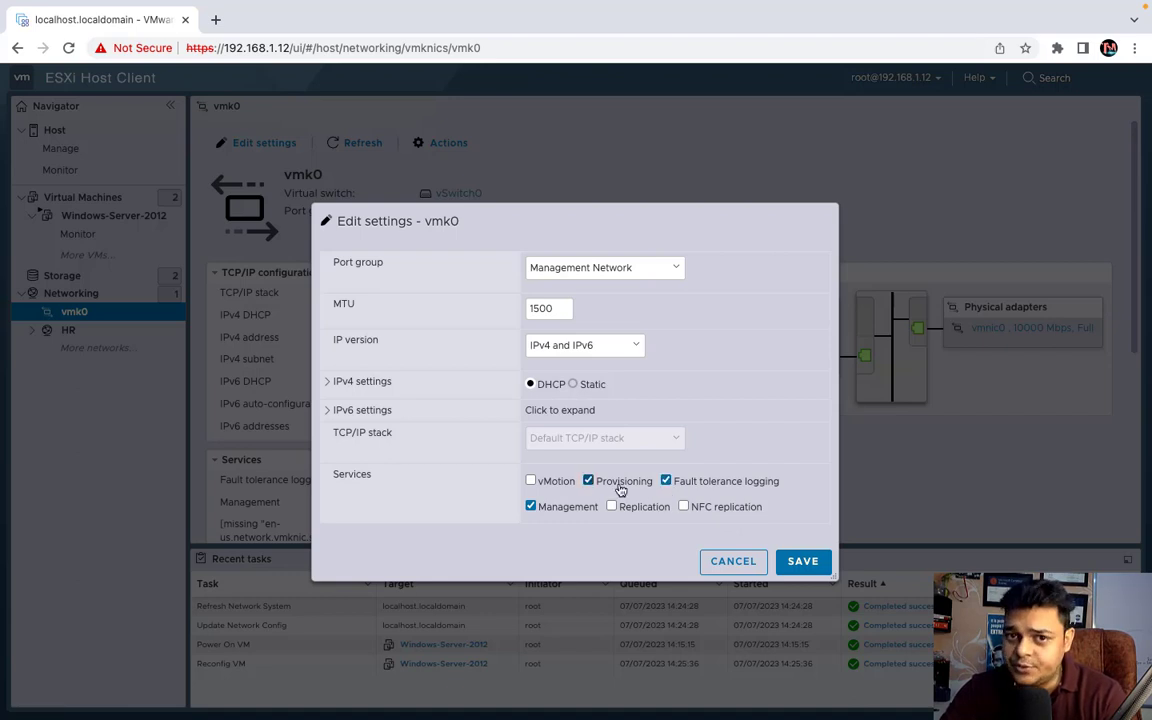
left_click(560, 484)
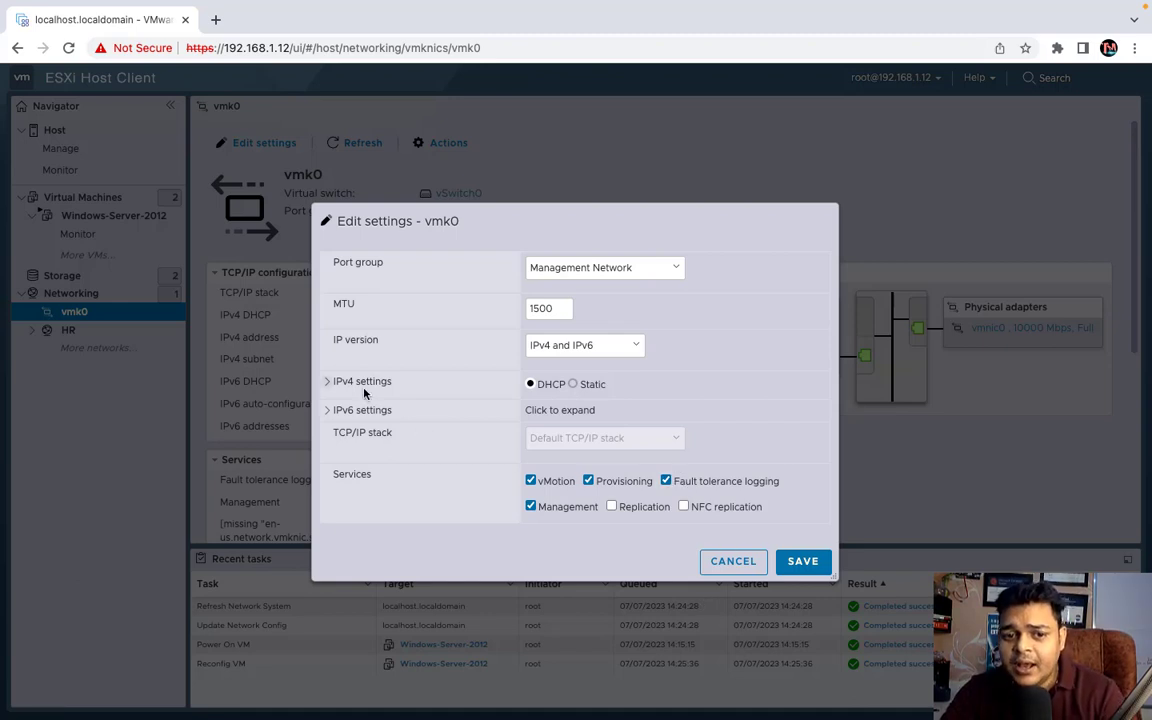
- Switch vmk0's IPv4 configuration to Static, save, and refresh to confirm
left_click(333, 381)
left_click(572, 389)
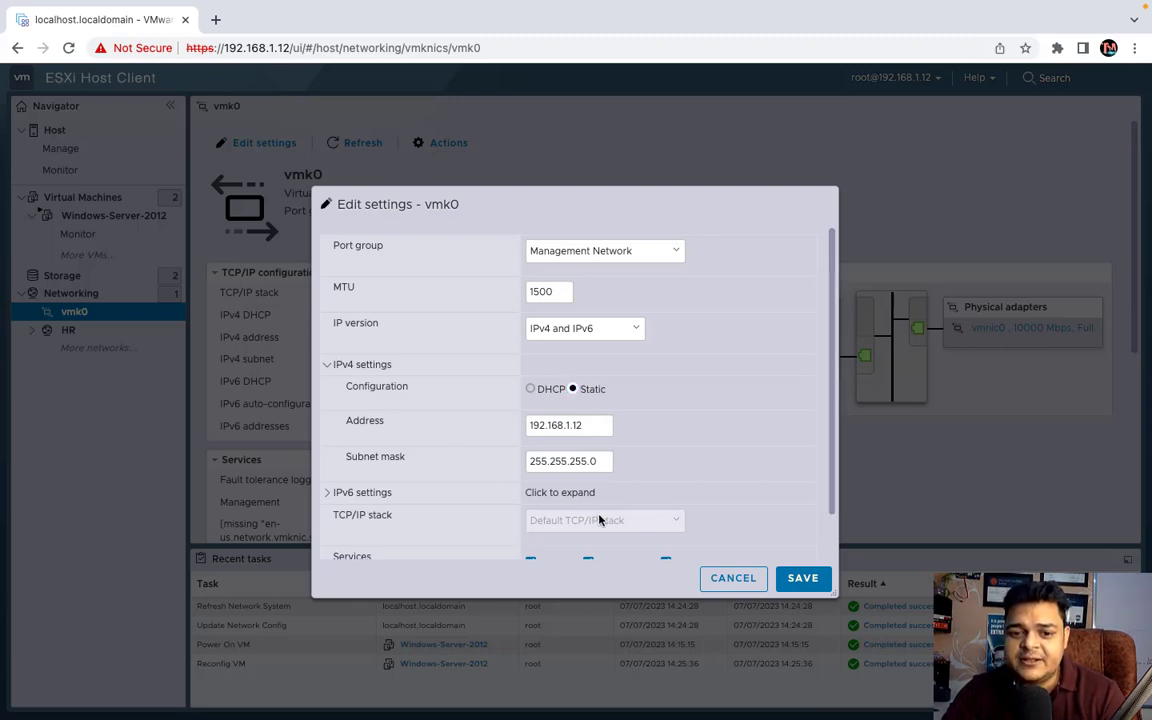
left_click(336, 362)
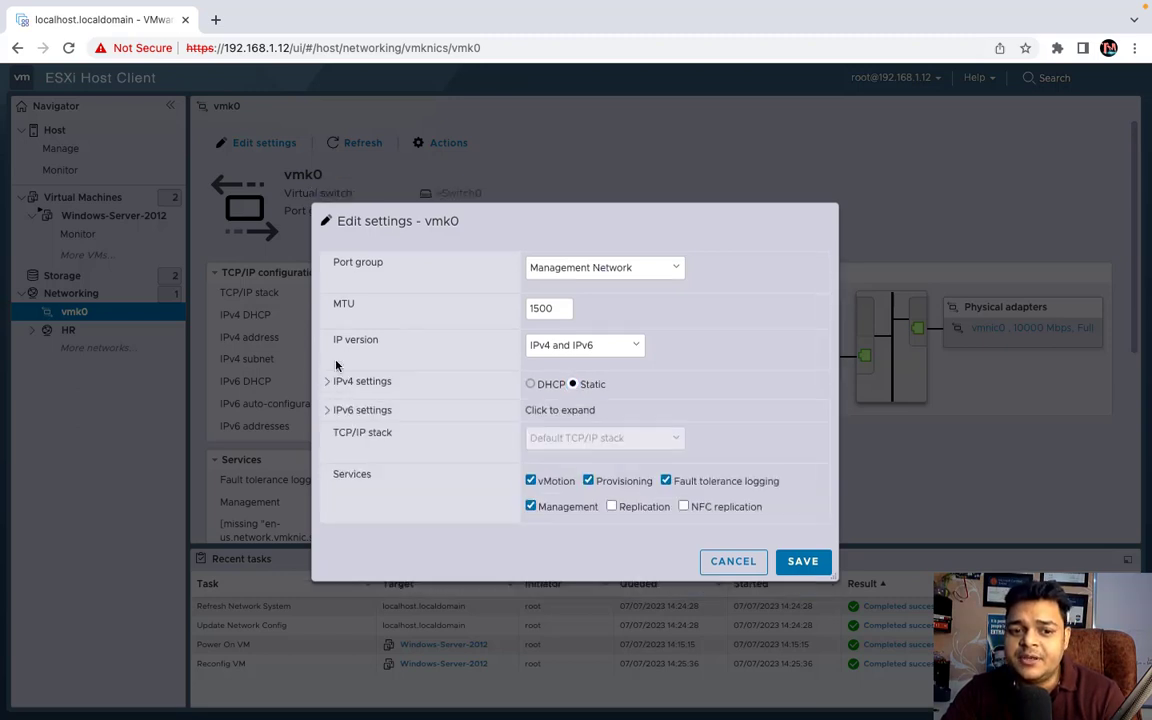
left_click(331, 384)
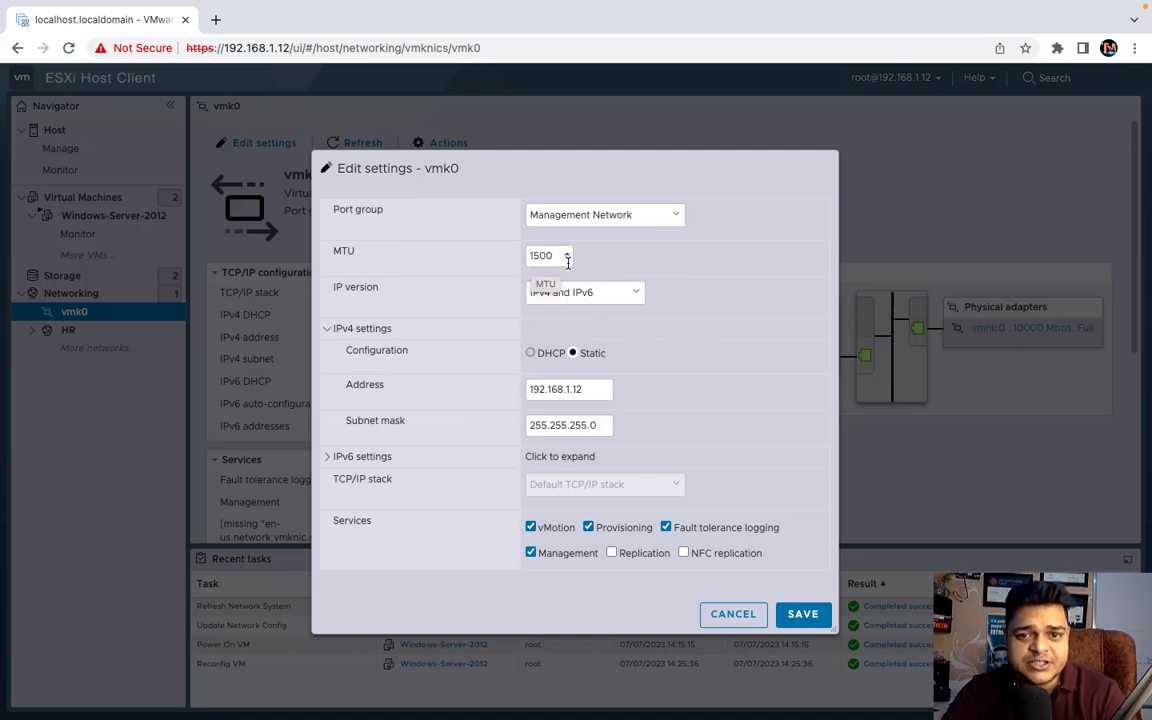
left_click(647, 220)
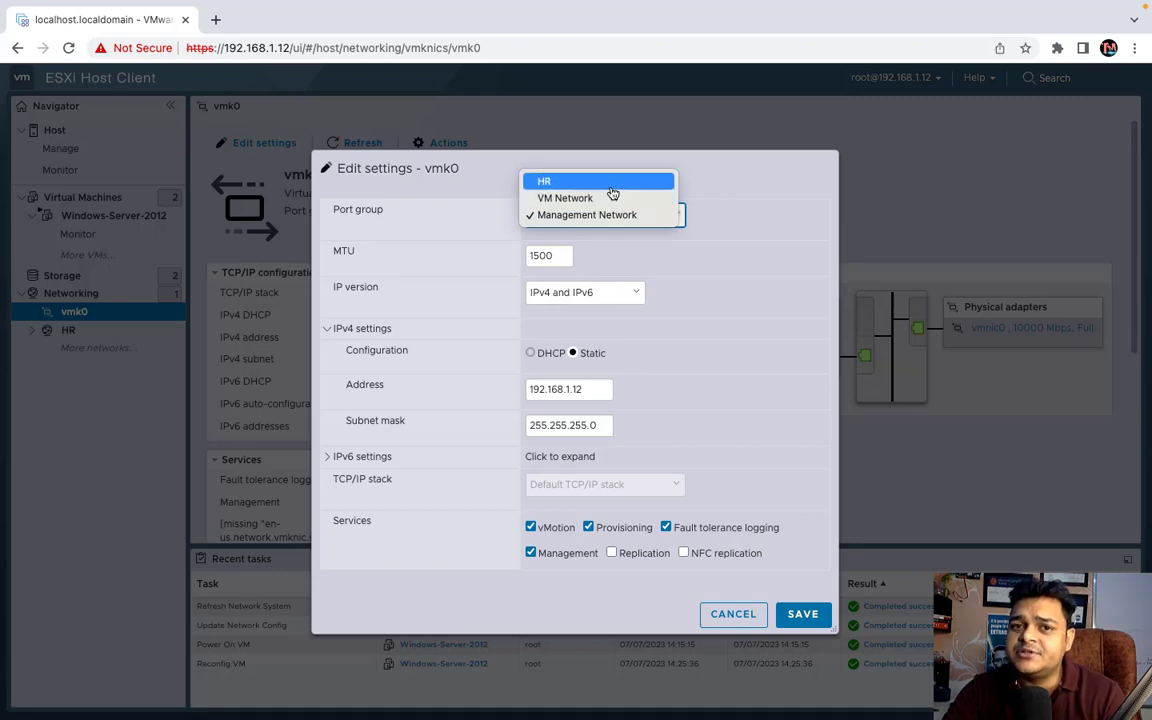
left_click(764, 324)
left_click(803, 614)
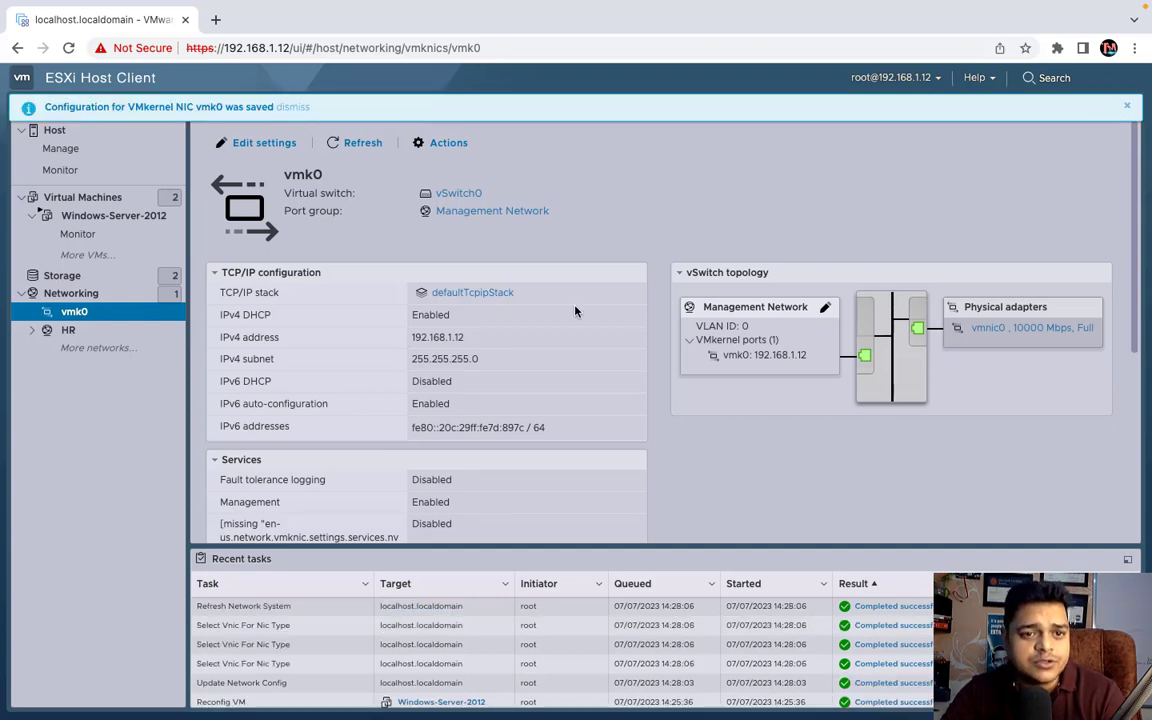
left_click(356, 145)
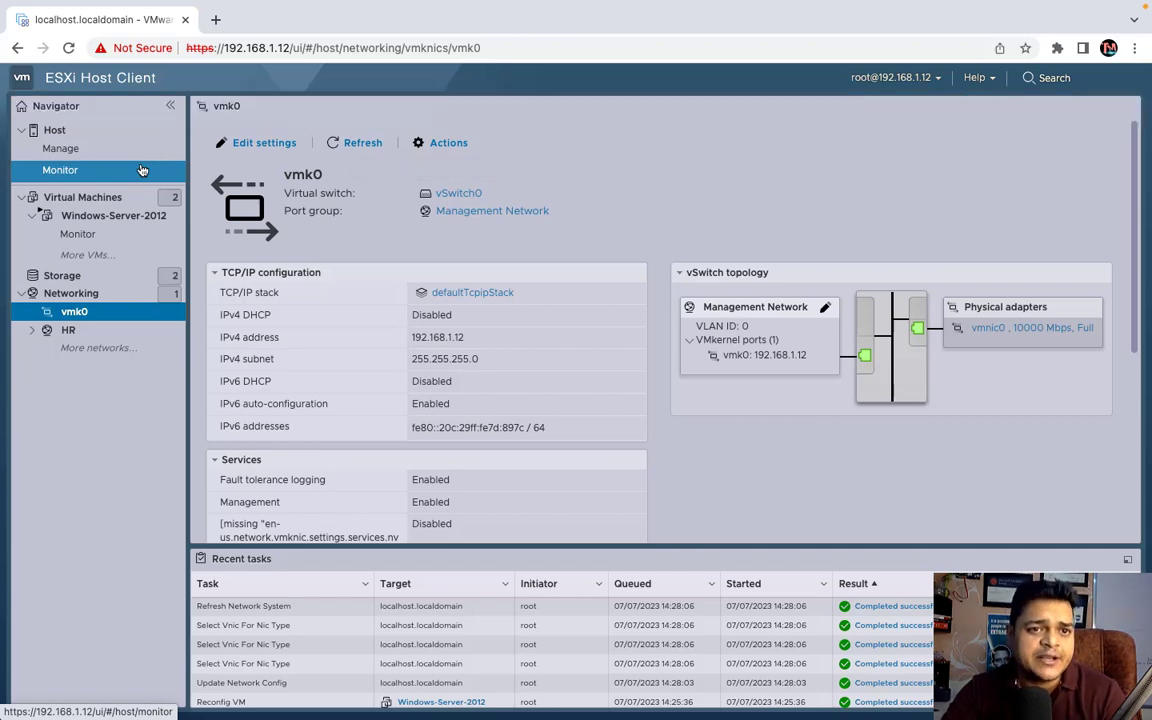
- Return to the OneNote whiteboard, scroll up to the diagram title, then reveal the desktop
key("ctrl+Left")
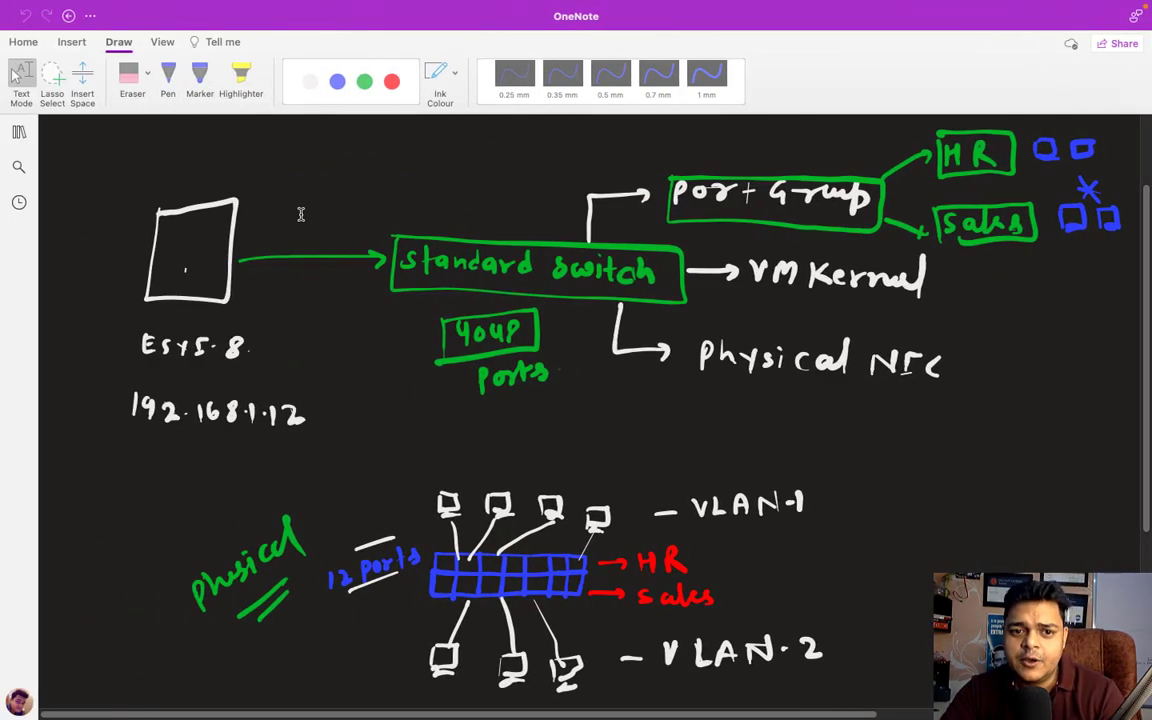
key("ctrl+Left")
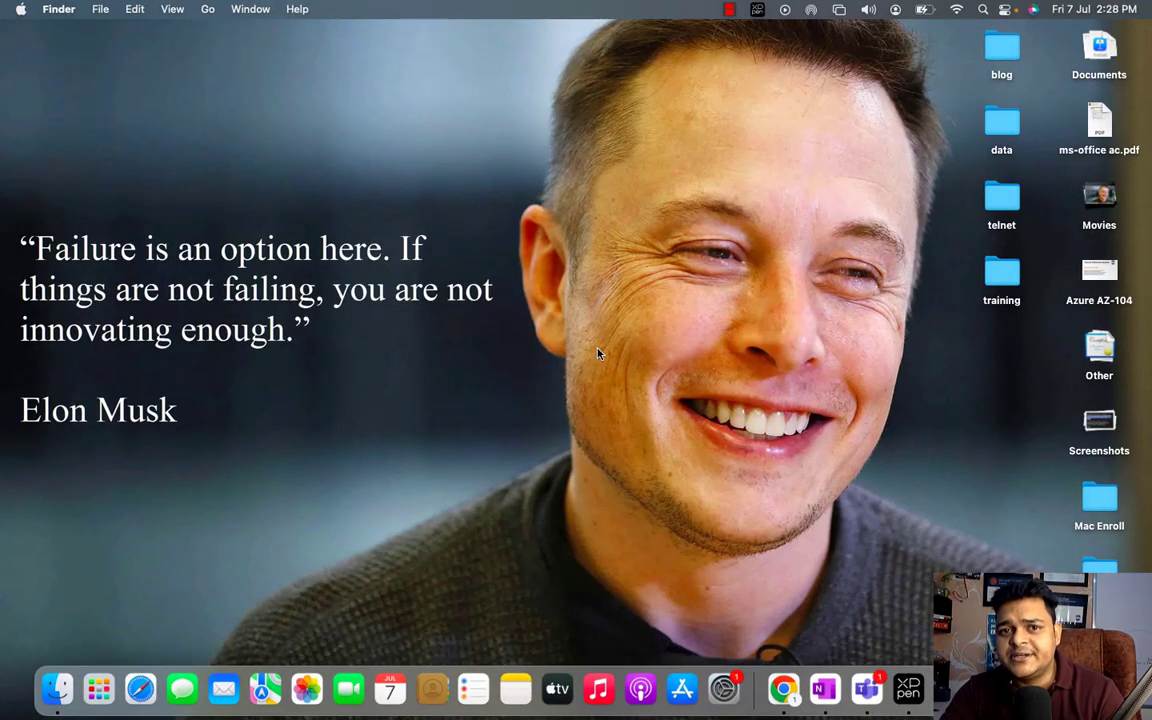
key("ctrl+Right")
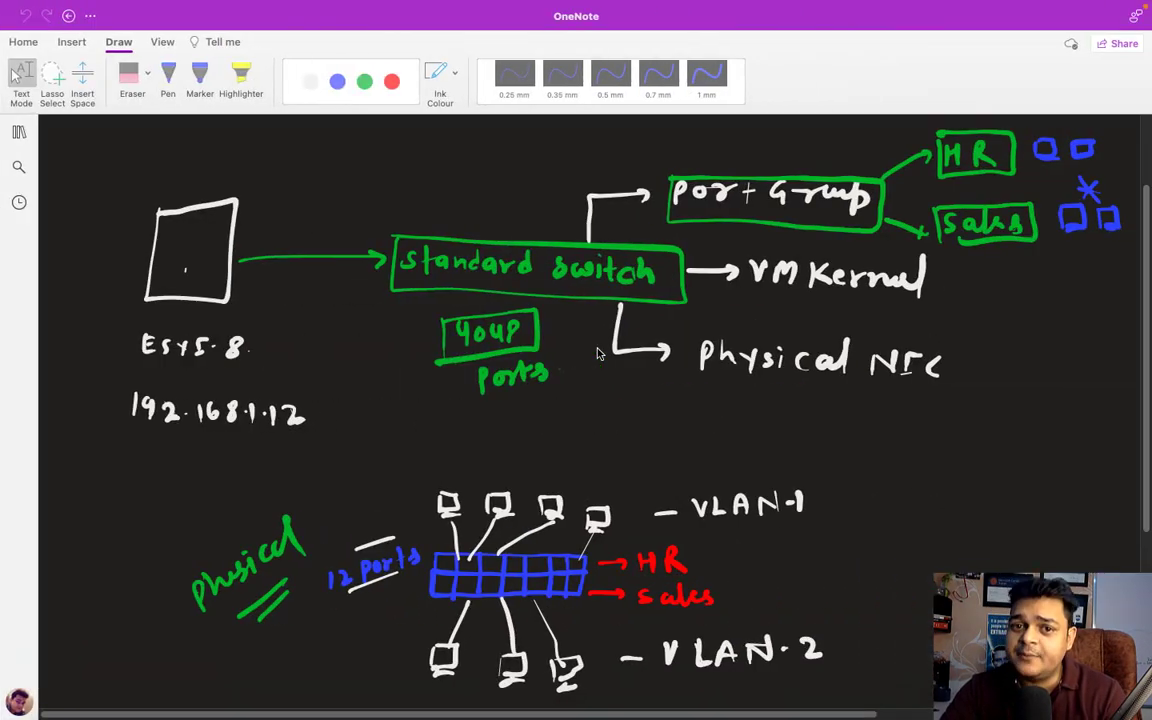
scroll(597, 353, "up", 2)
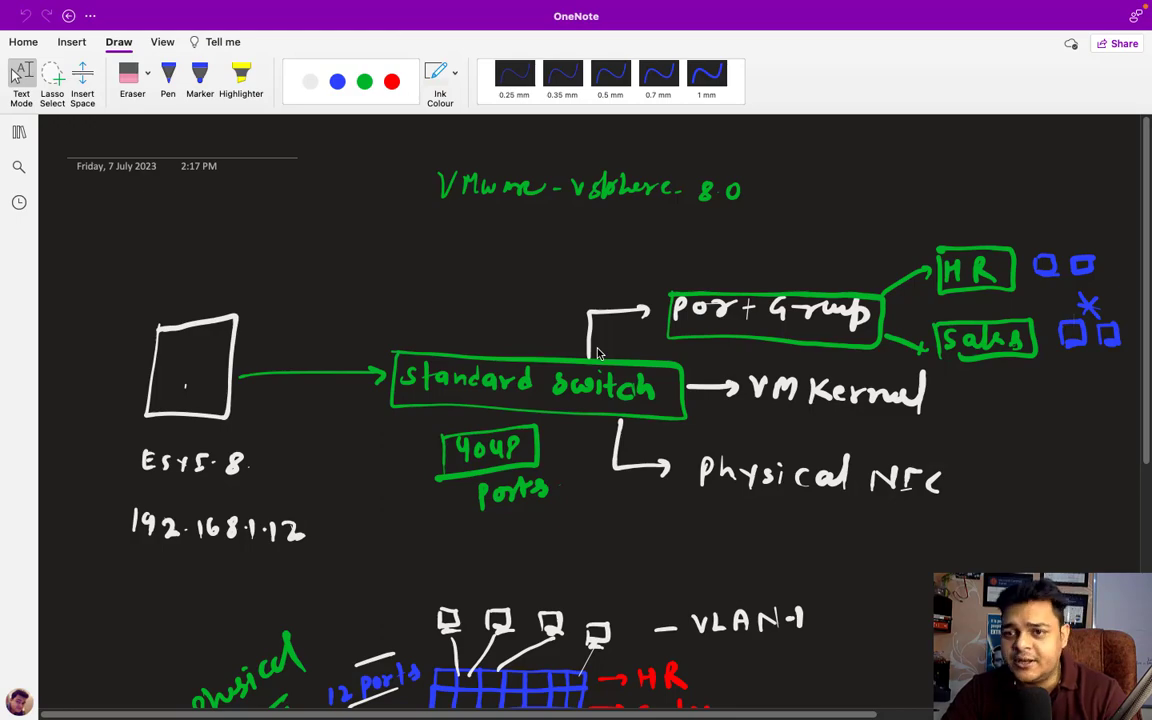
key("F11")
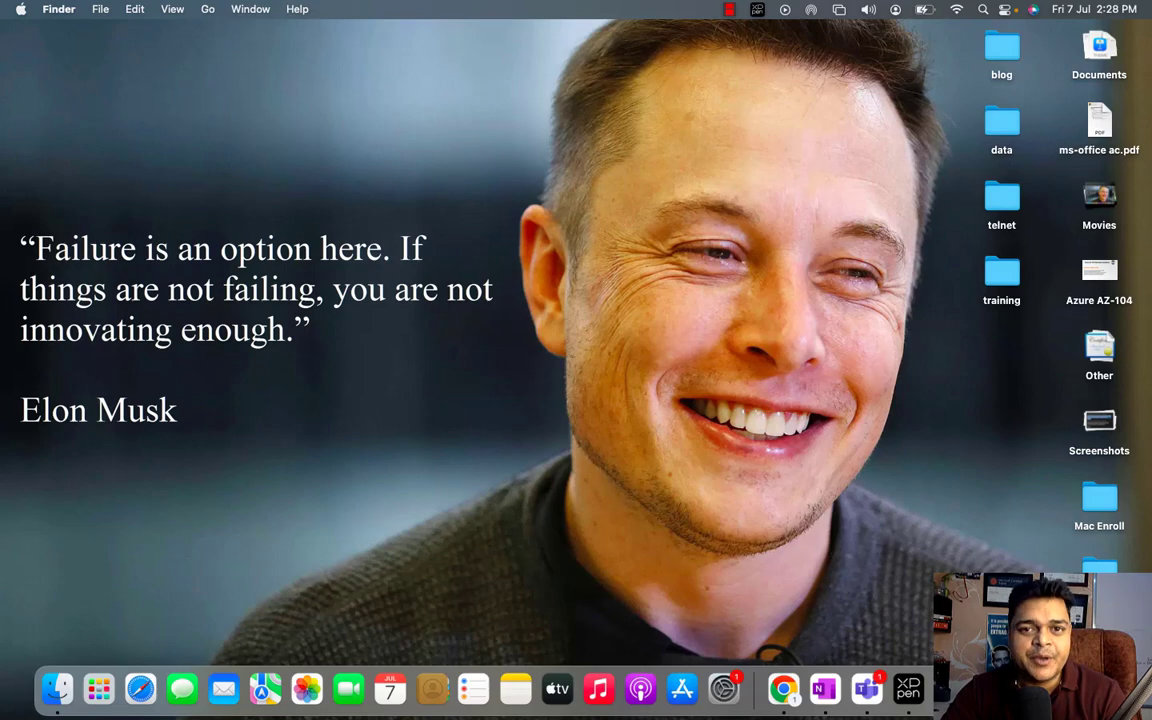
right_click(1008, 689)
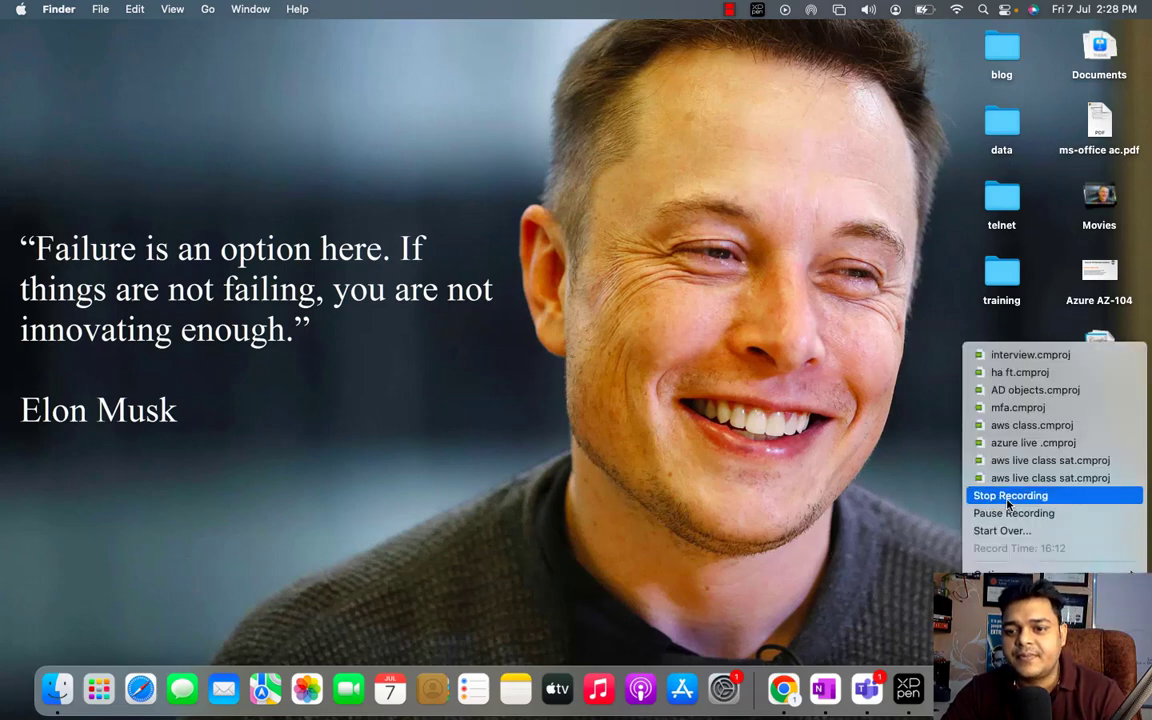